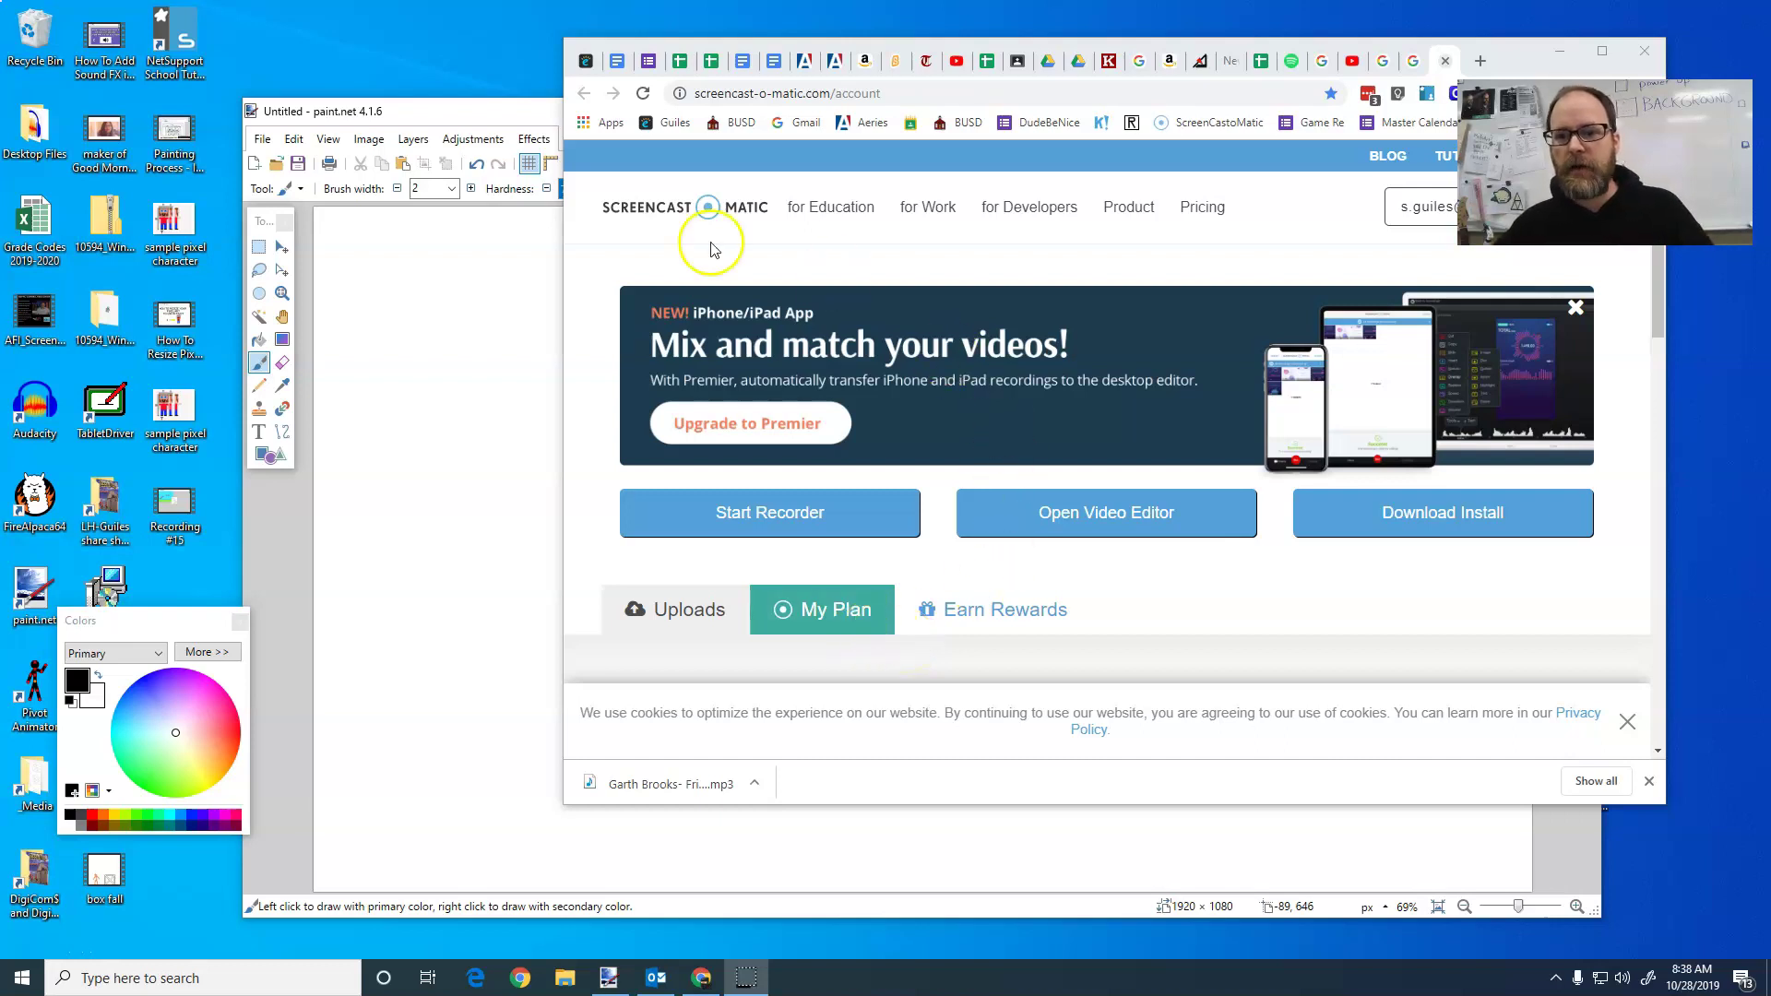
Copy the Chuck Norris finger-pointing photo from the Google Images preview panel
{"action": "left_click", "coordinate": [528, 113]}
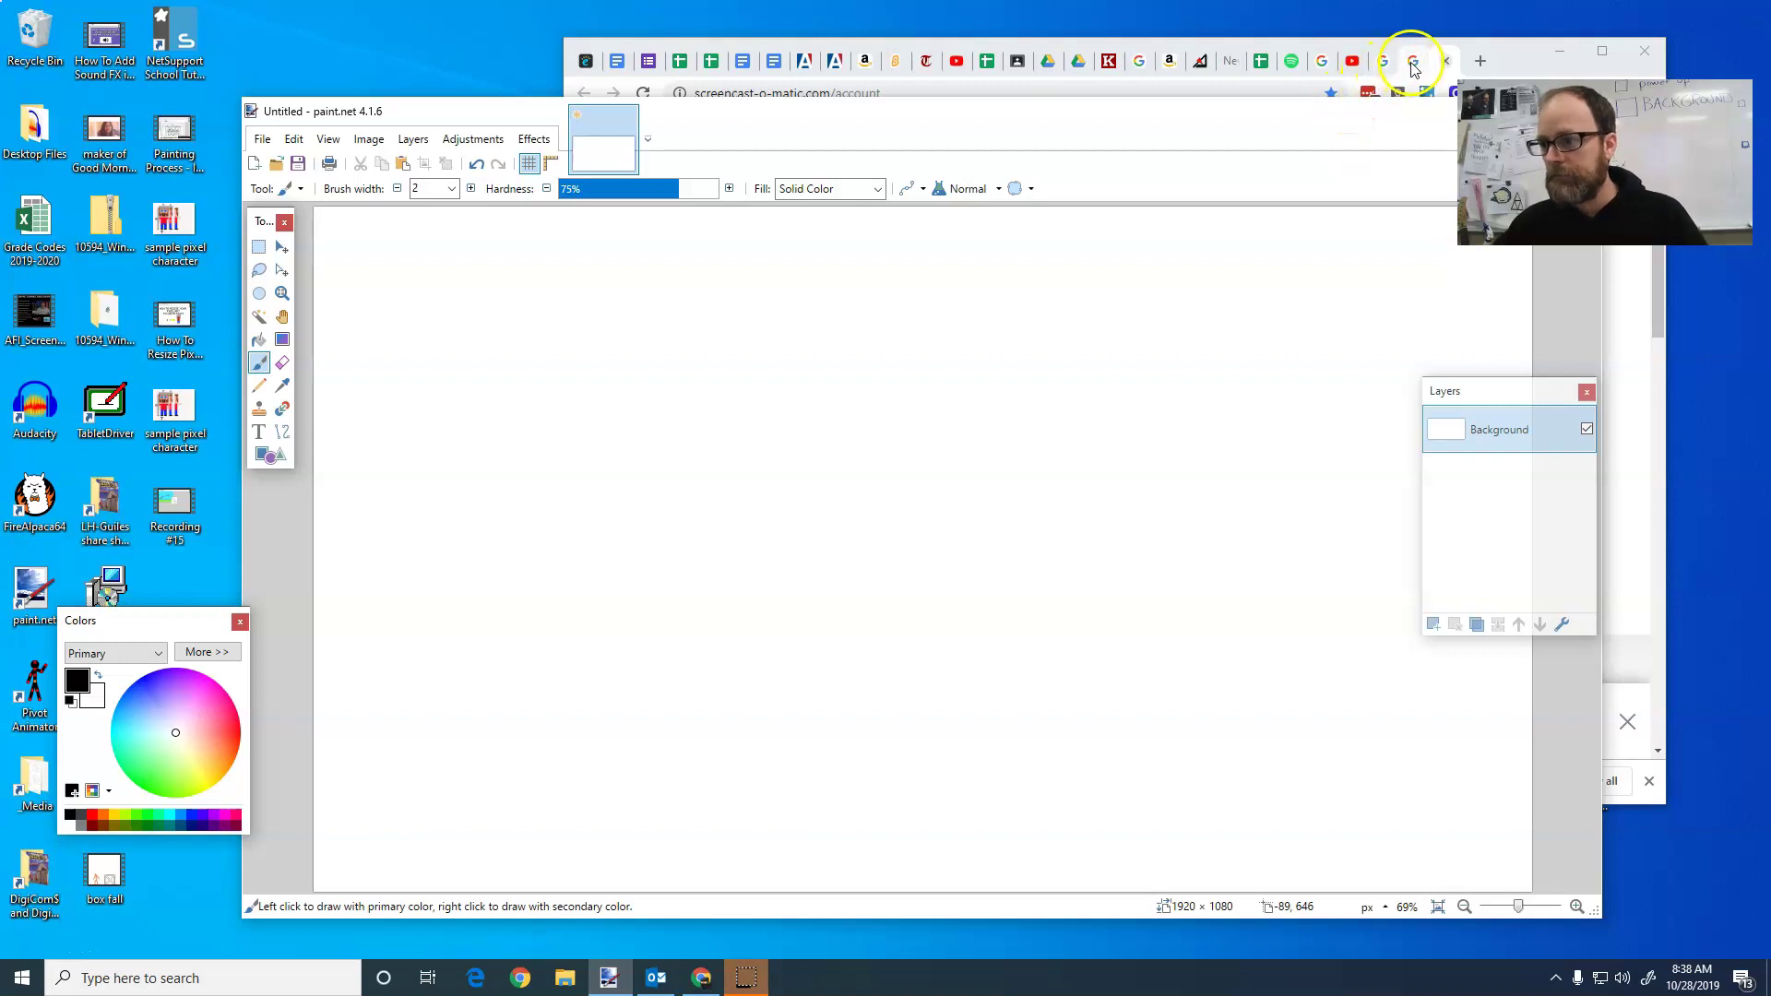
{"action": "left_click", "coordinate": [1381, 63]}
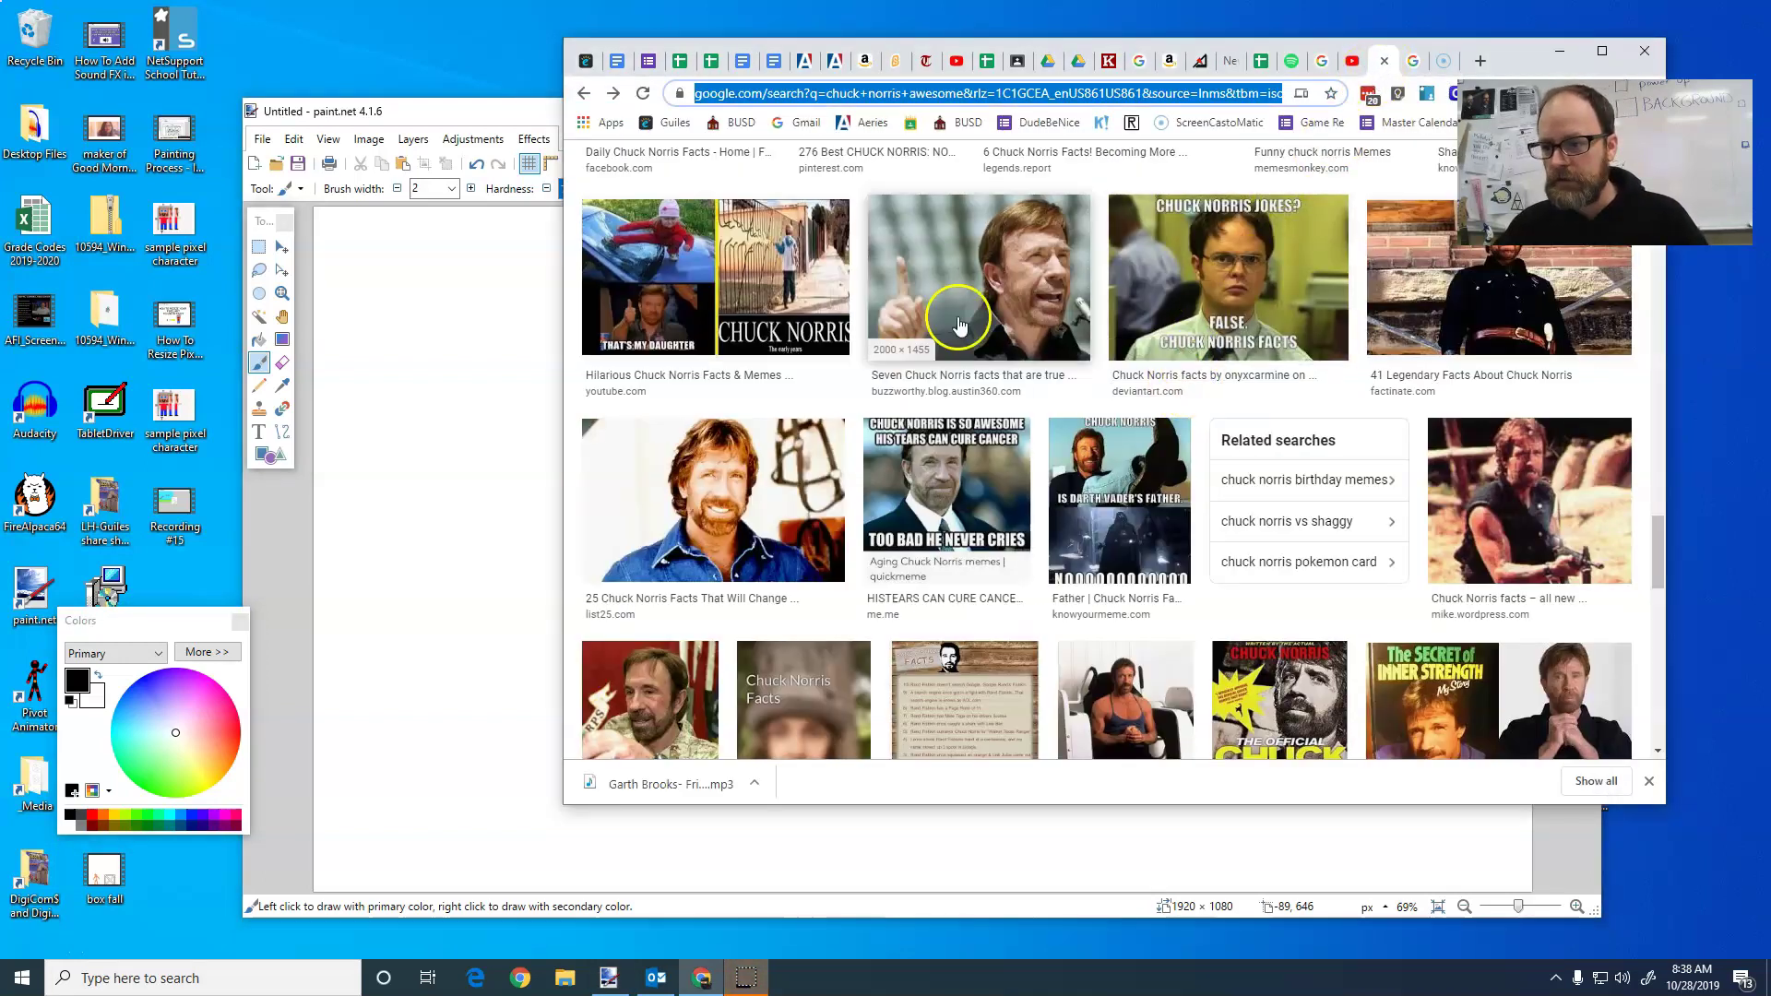
{"action": "left_click", "coordinate": [989, 272]}
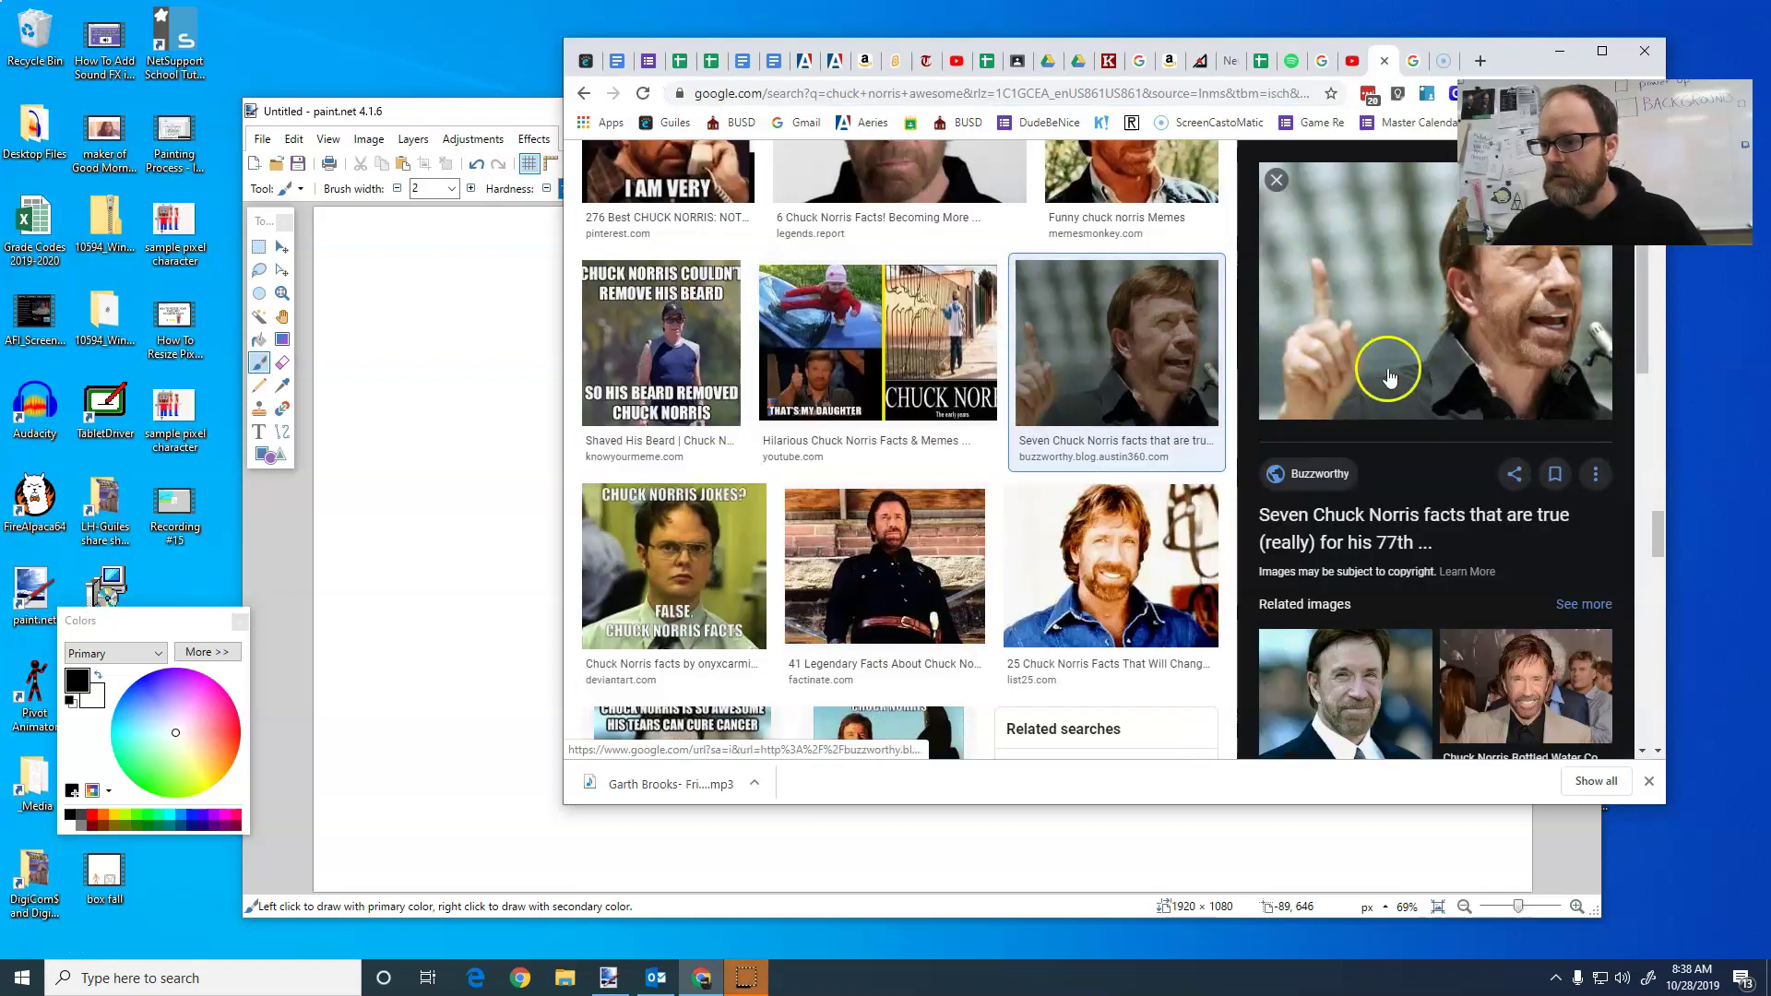
{"action": "right_click", "coordinate": [1370, 312]}
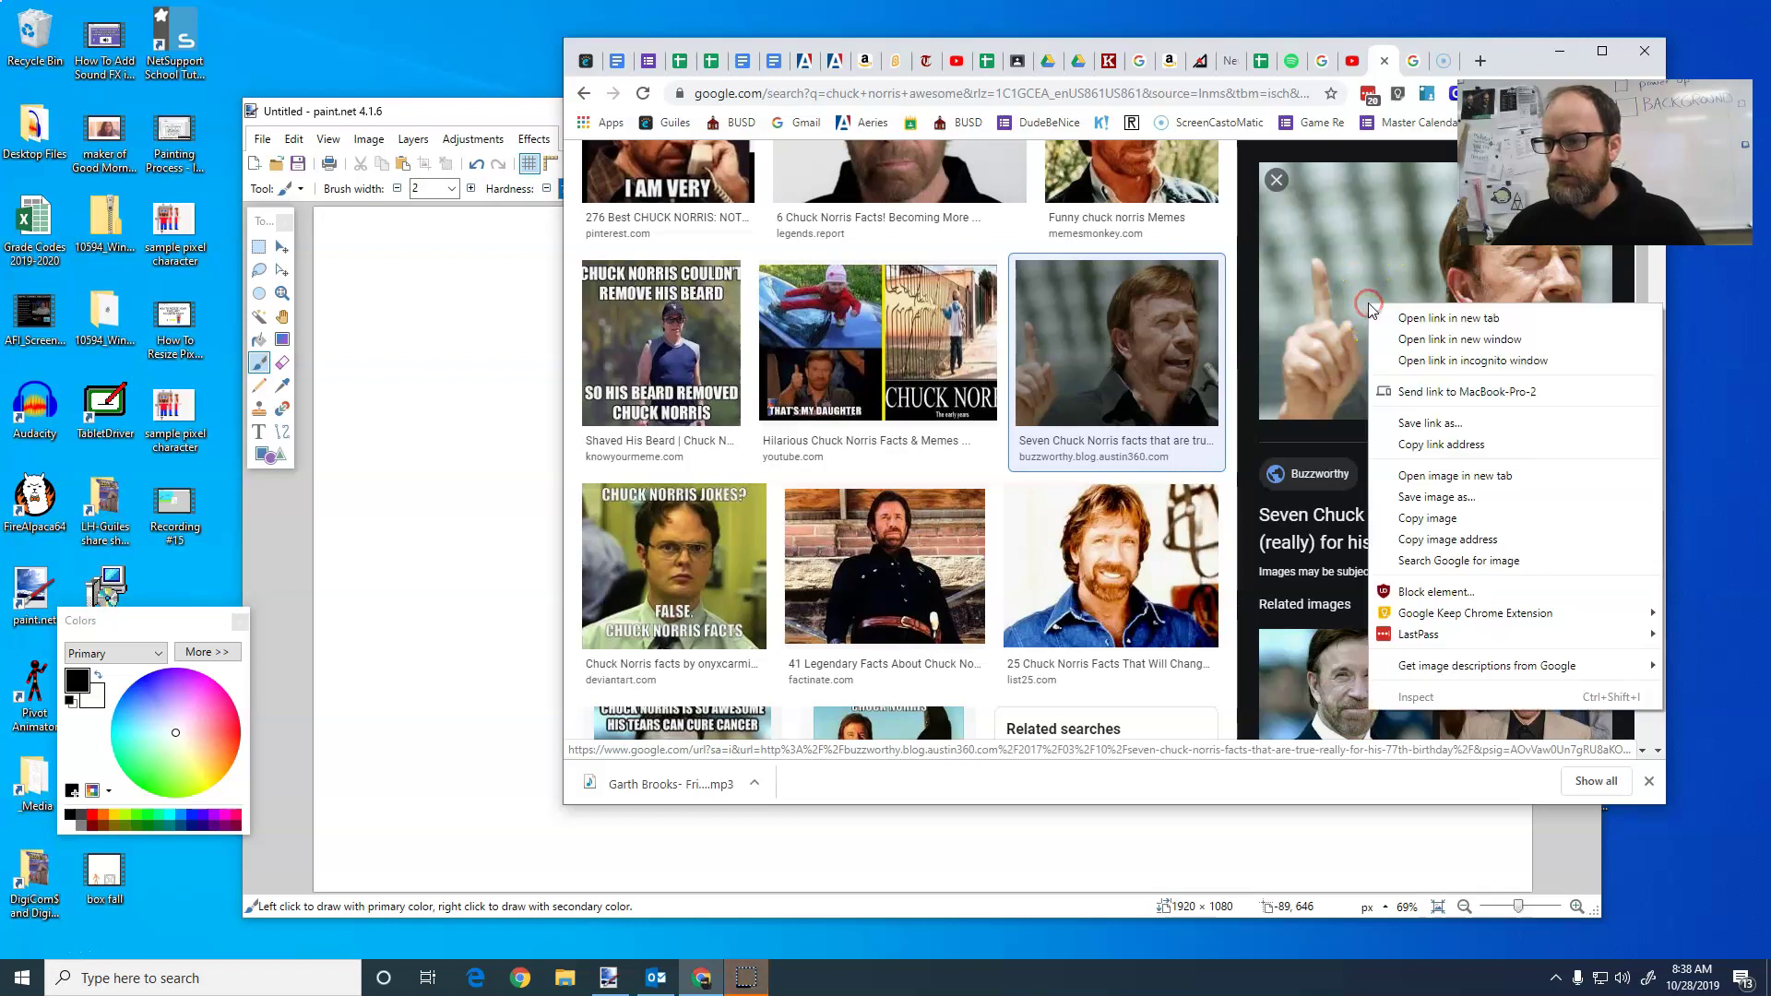
{"action": "left_click", "coordinate": [1428, 519]}
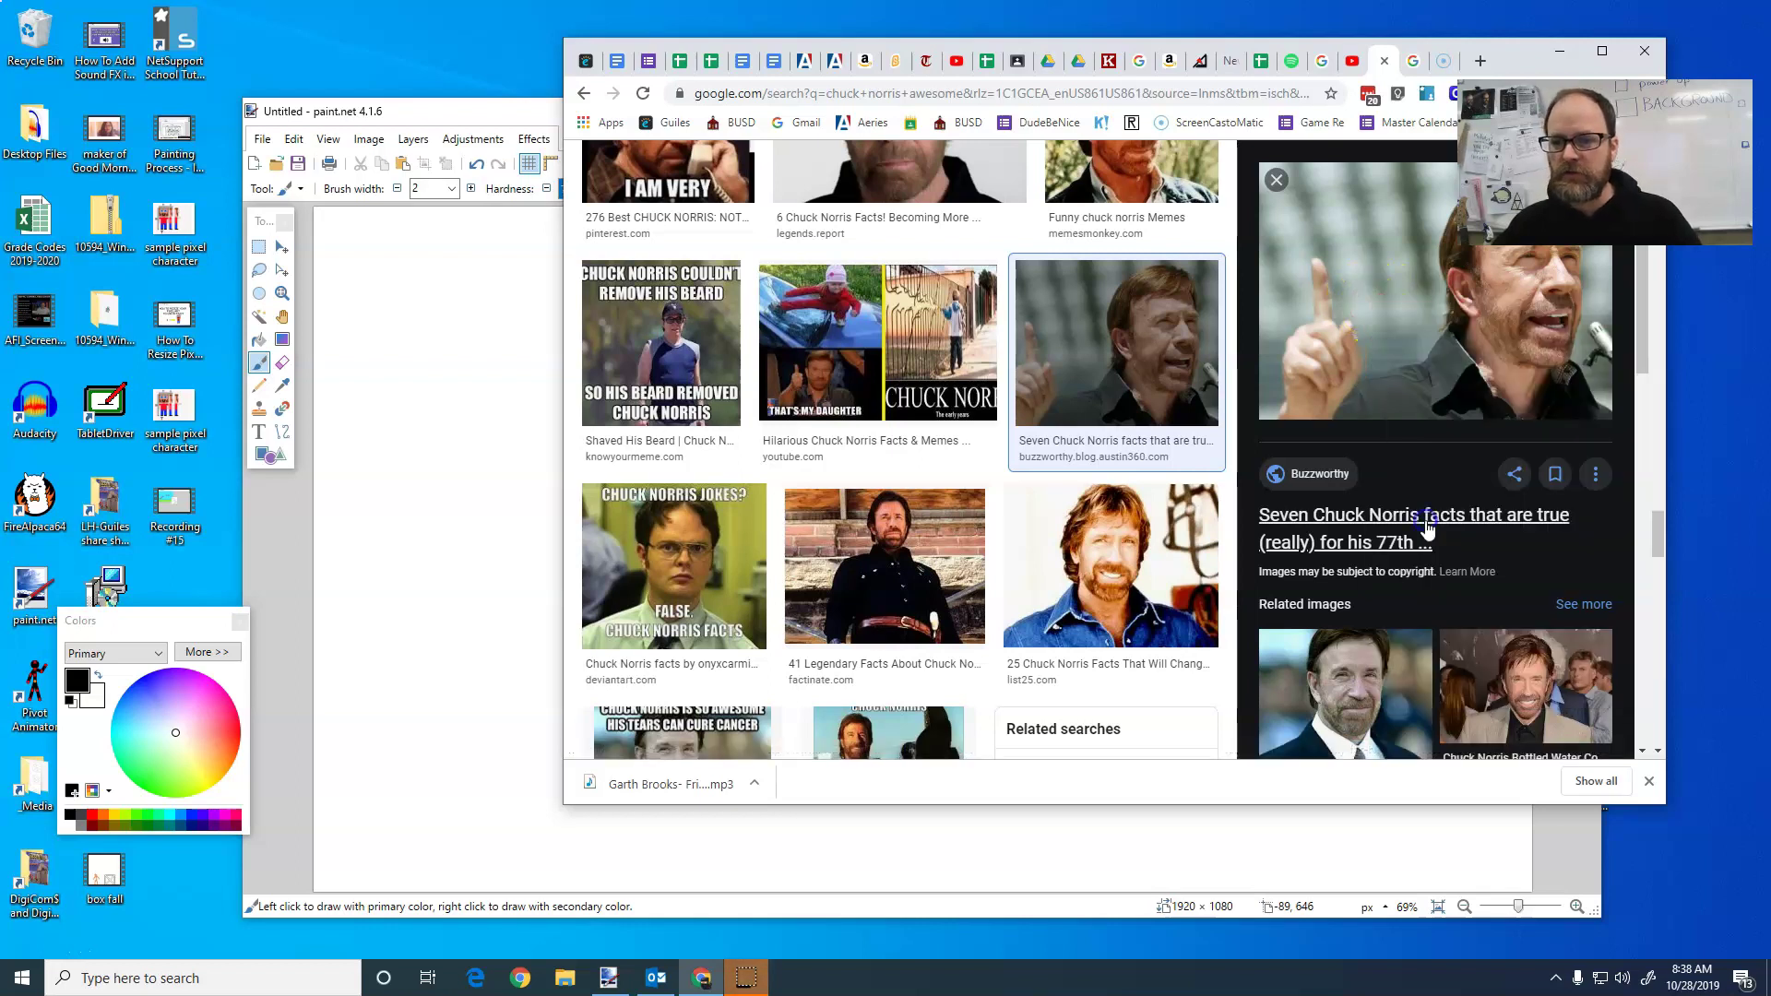
Paste the photo into paint.net, expanding the canvas to 2000 × 1455
{"action": "left_click", "coordinate": [487, 112]}
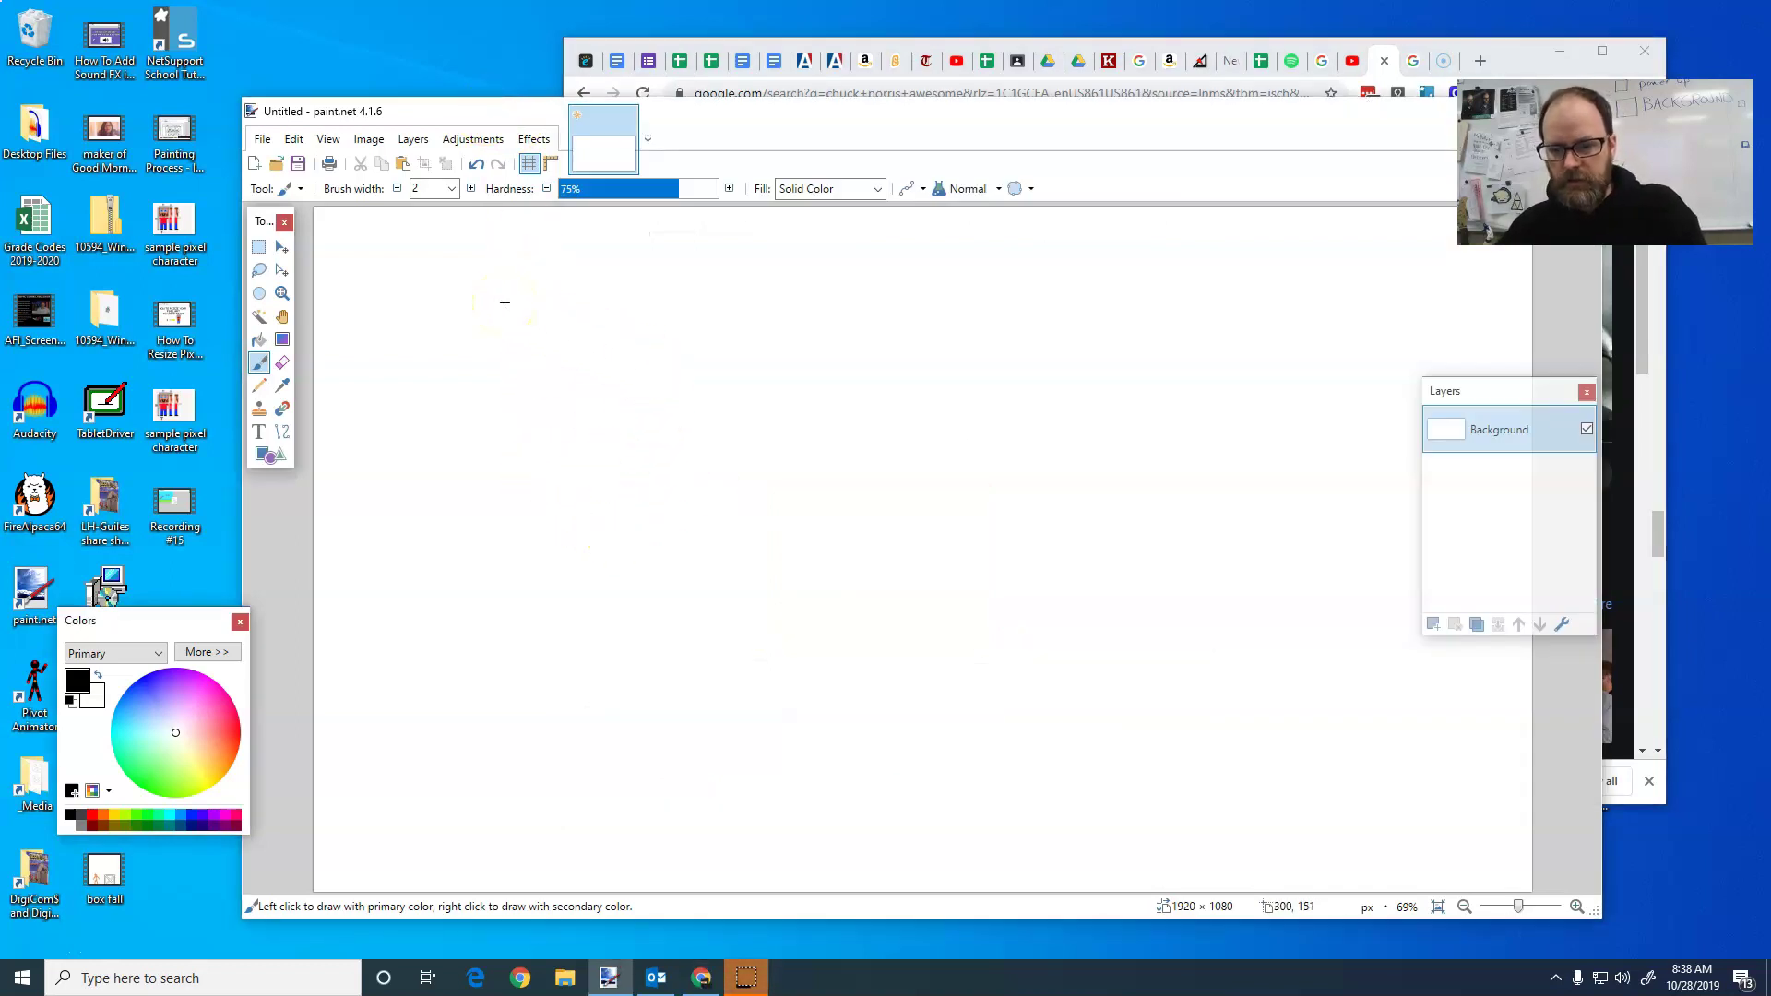
{"action": "key", "text": "ctrl+v"}
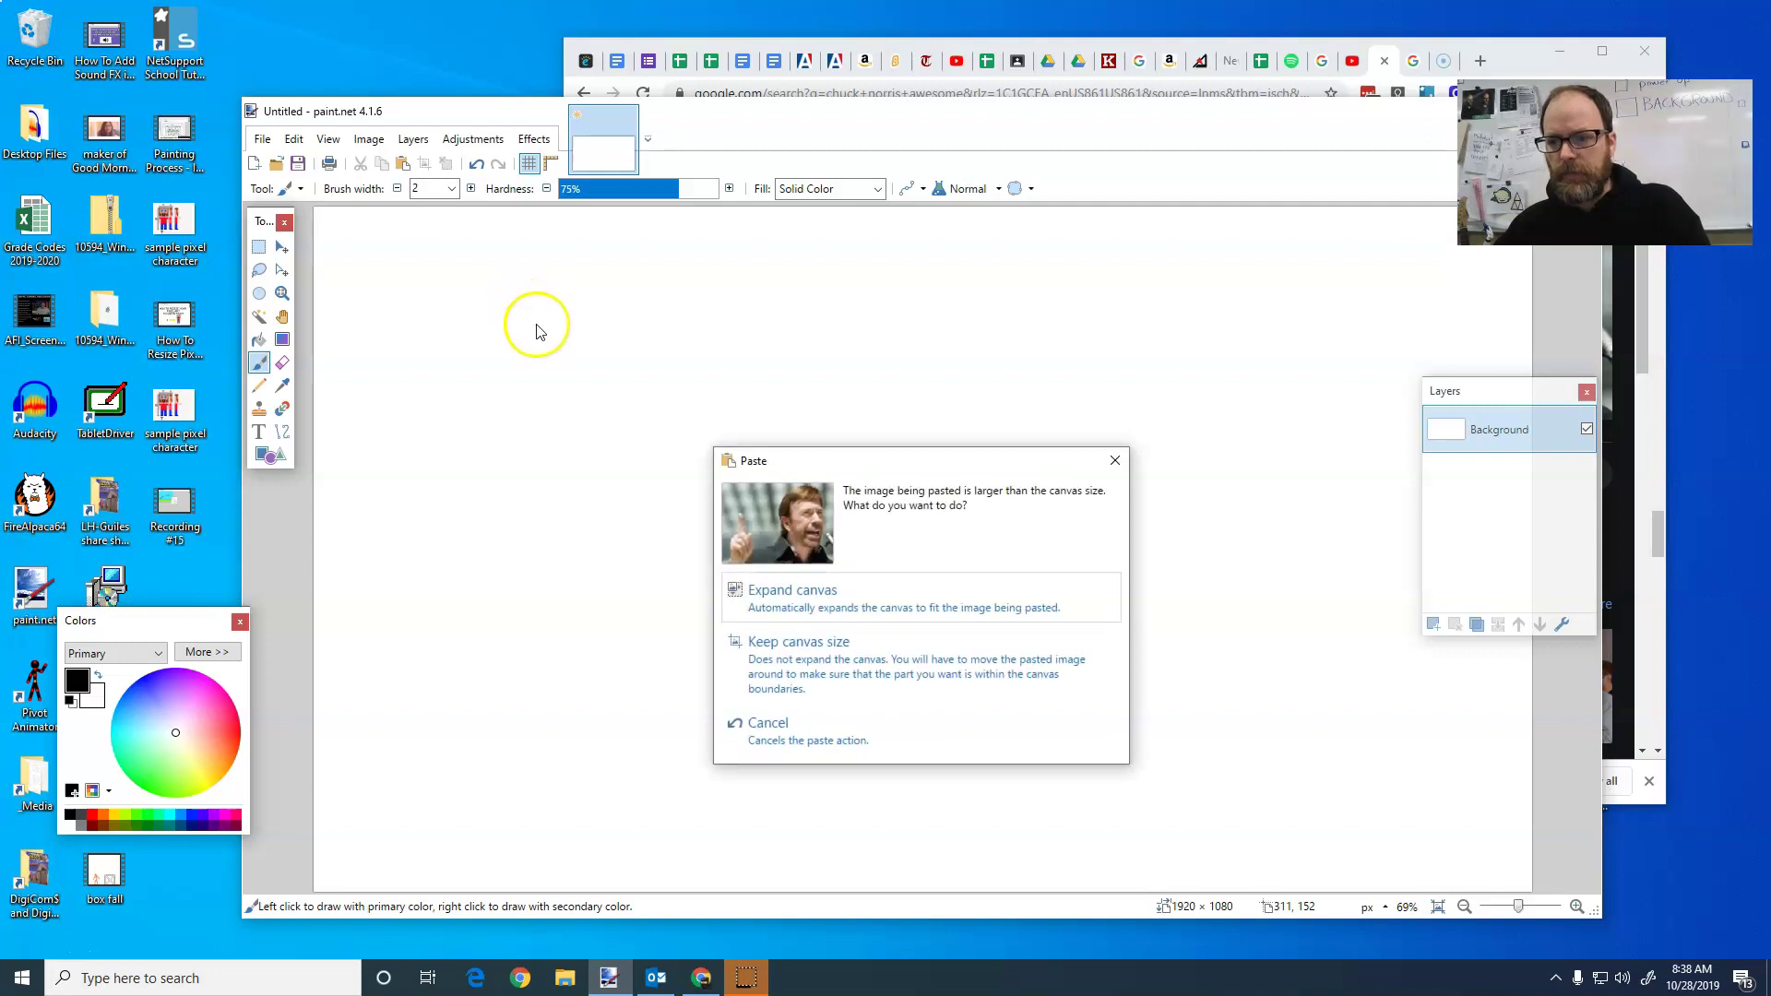
{"action": "left_click", "coordinate": [817, 610]}
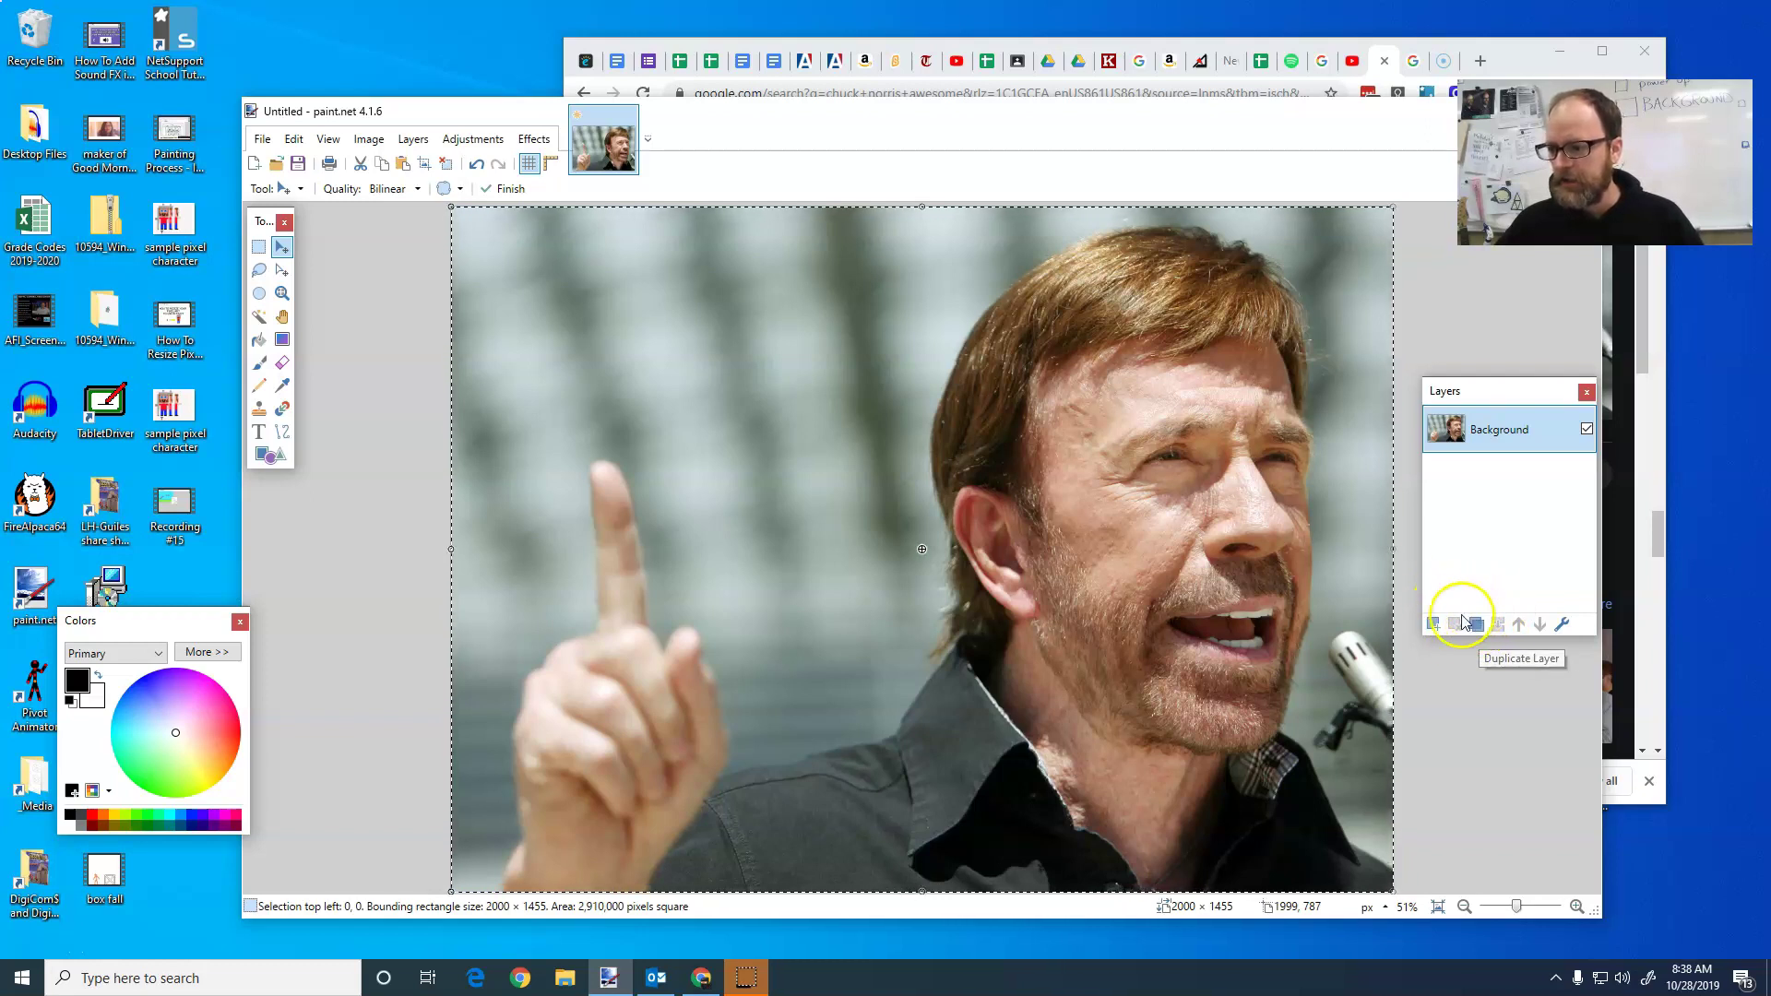
Rearrange the Layers panel and duplicate the photo's Background layer
{"action": "left_click_drag", "start_coordinate": [1469, 391], "coordinate": [1437, 389]}
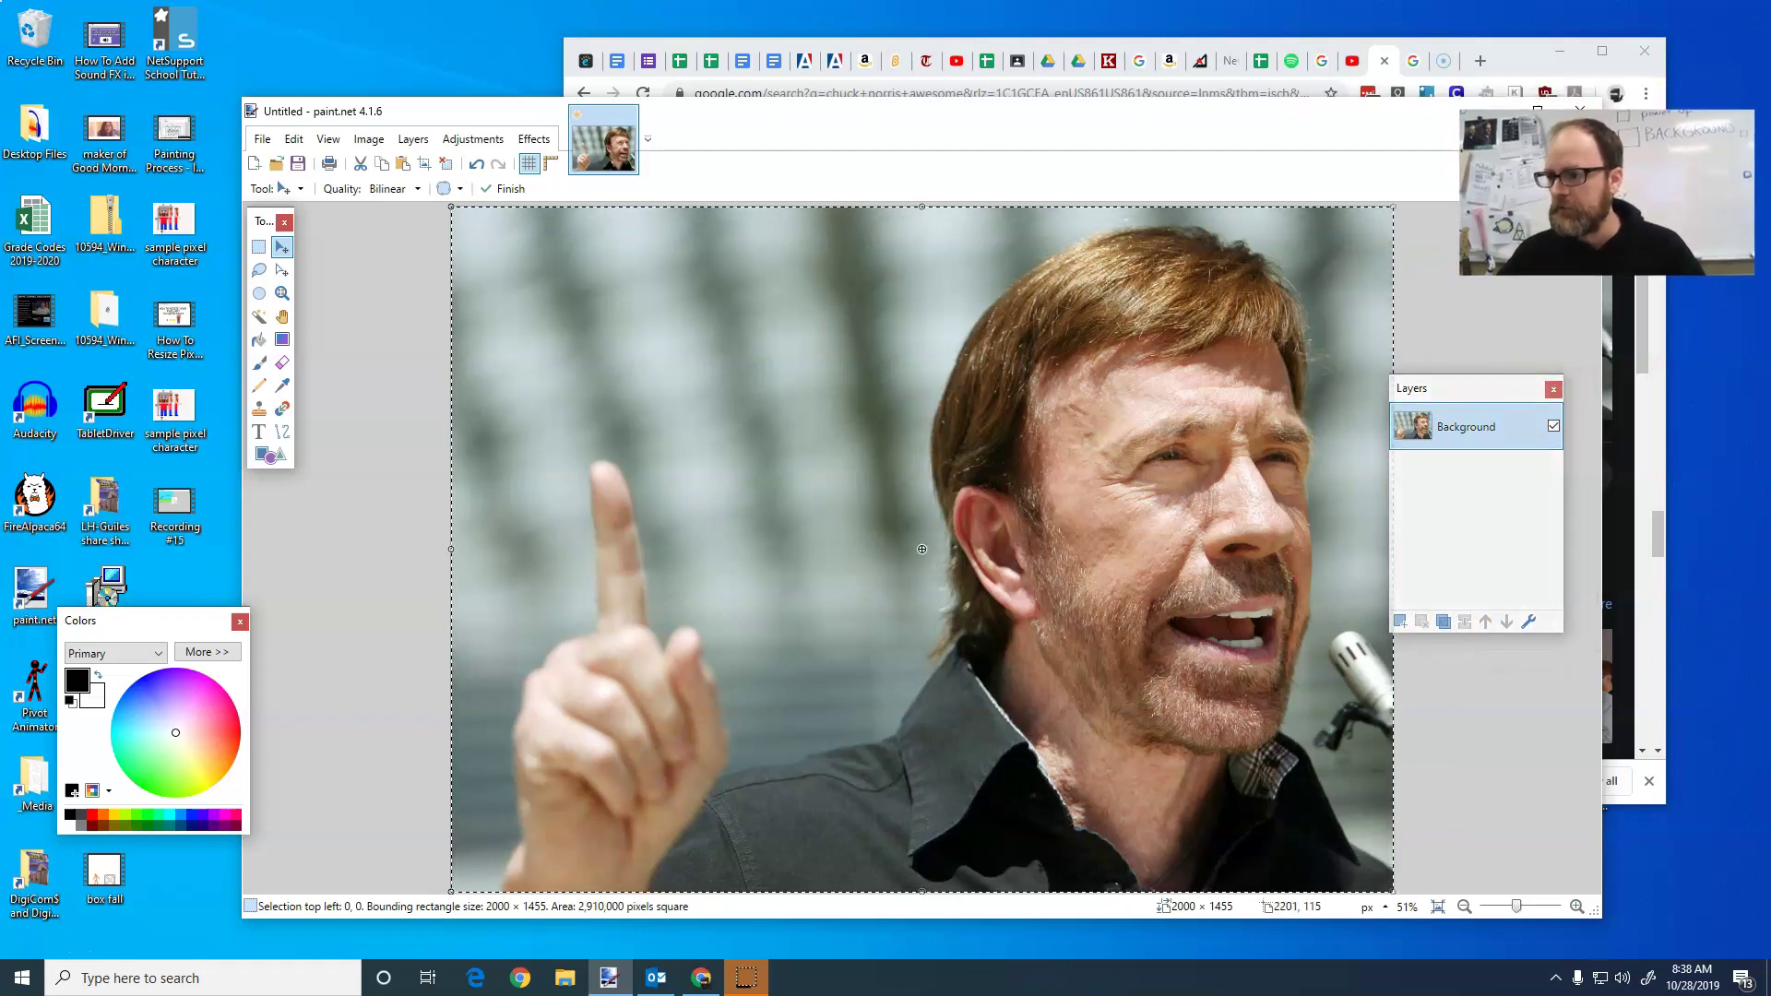
{"action": "left_click", "coordinate": [1522, 141]}
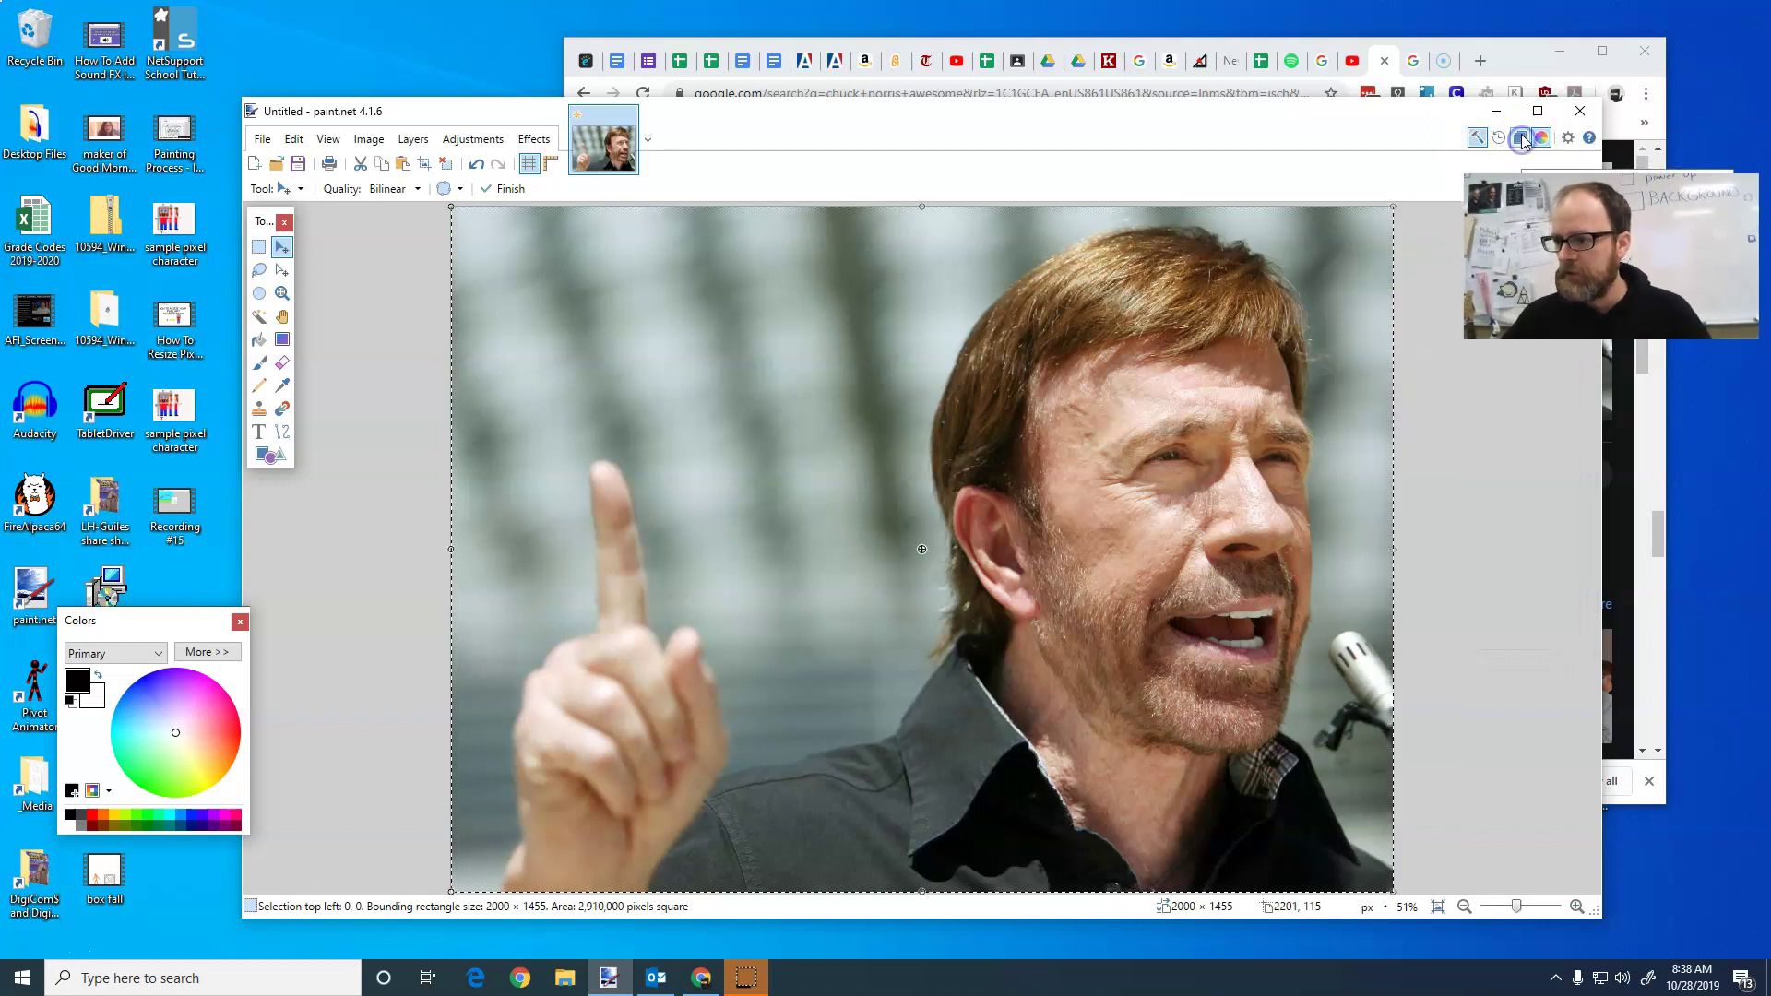
{"action": "left_click", "coordinate": [1520, 140]}
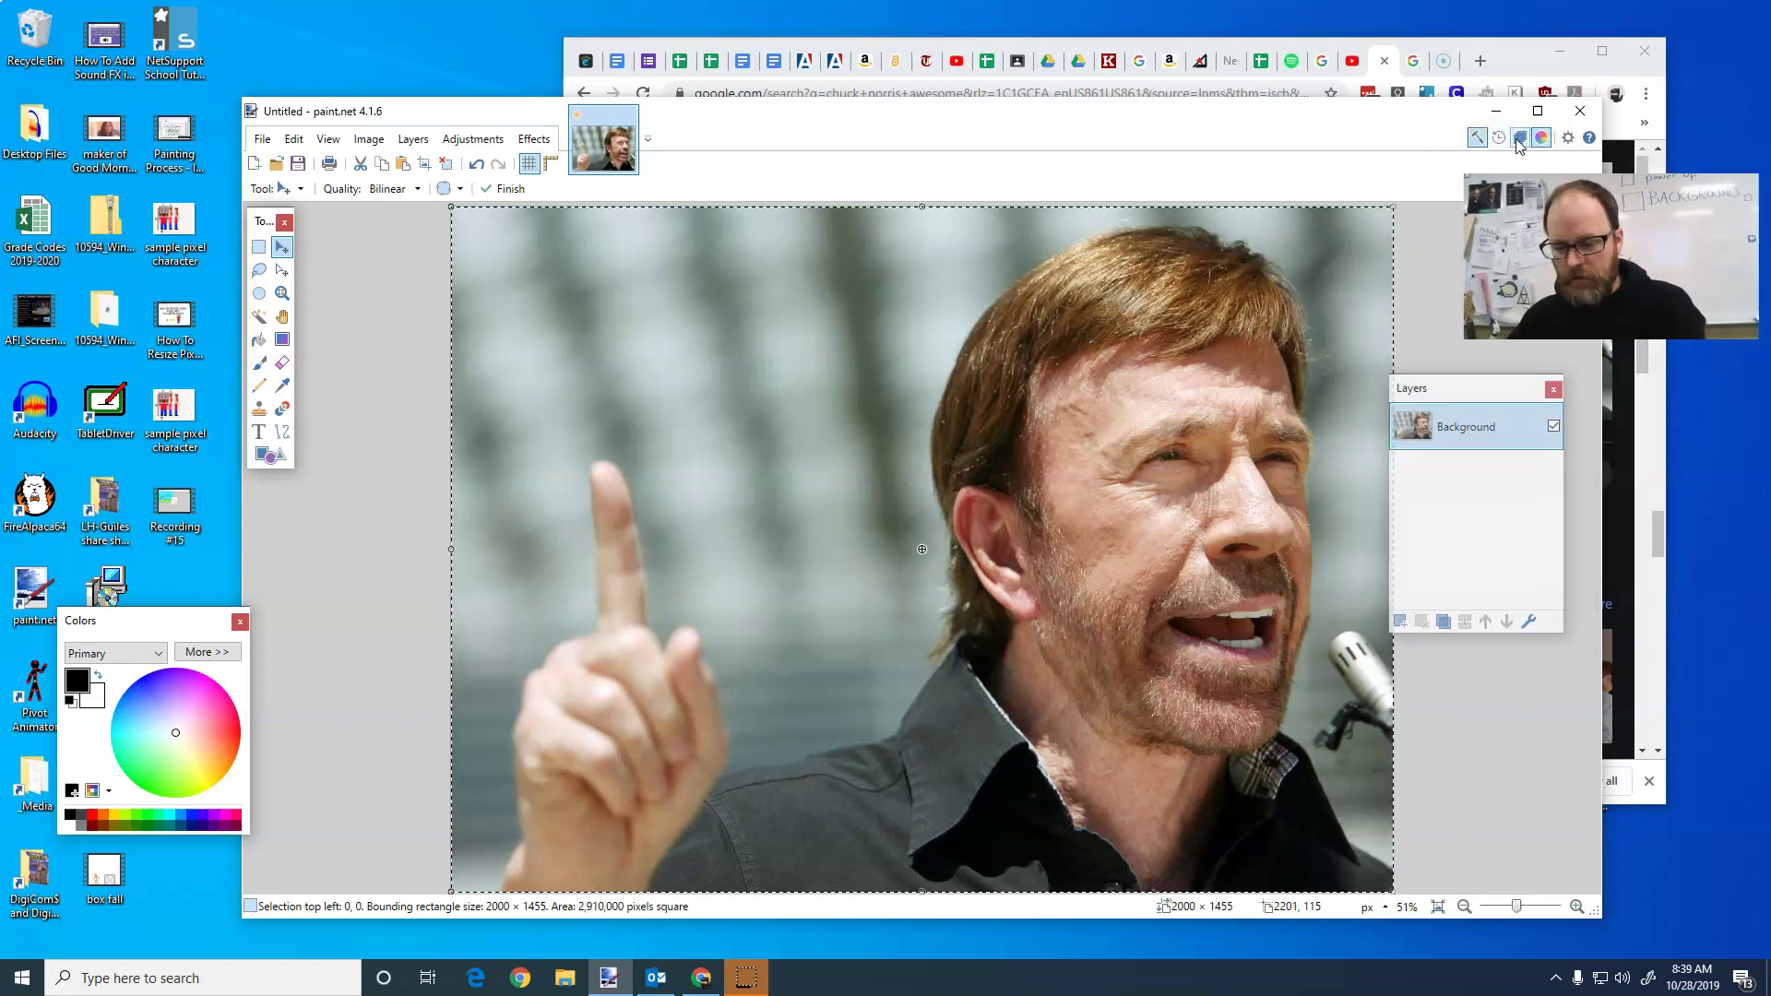
{"action": "left_click", "coordinate": [1520, 140]}
{"action": "left_click", "coordinate": [1520, 140]}
{"action": "left_click", "coordinate": [1520, 140]}
{"action": "left_click", "coordinate": [1520, 140]}
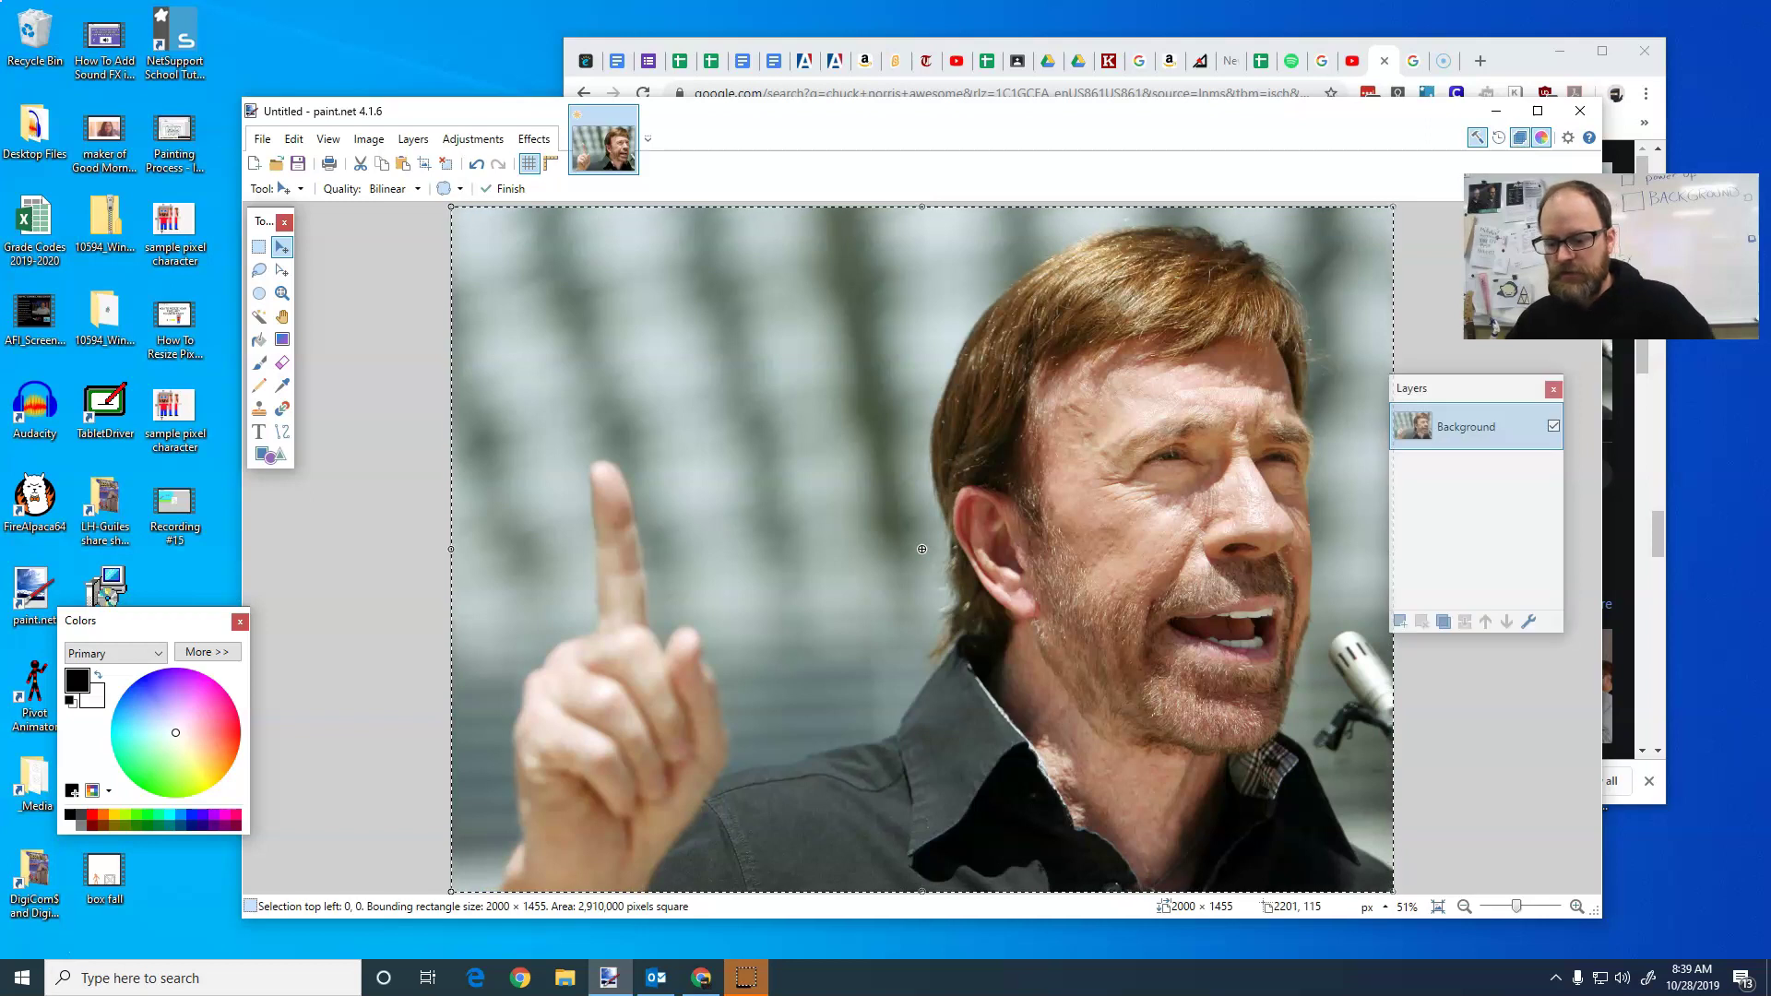
{"action": "left_click_drag", "start_coordinate": [1487, 389], "coordinate": [1520, 390]}
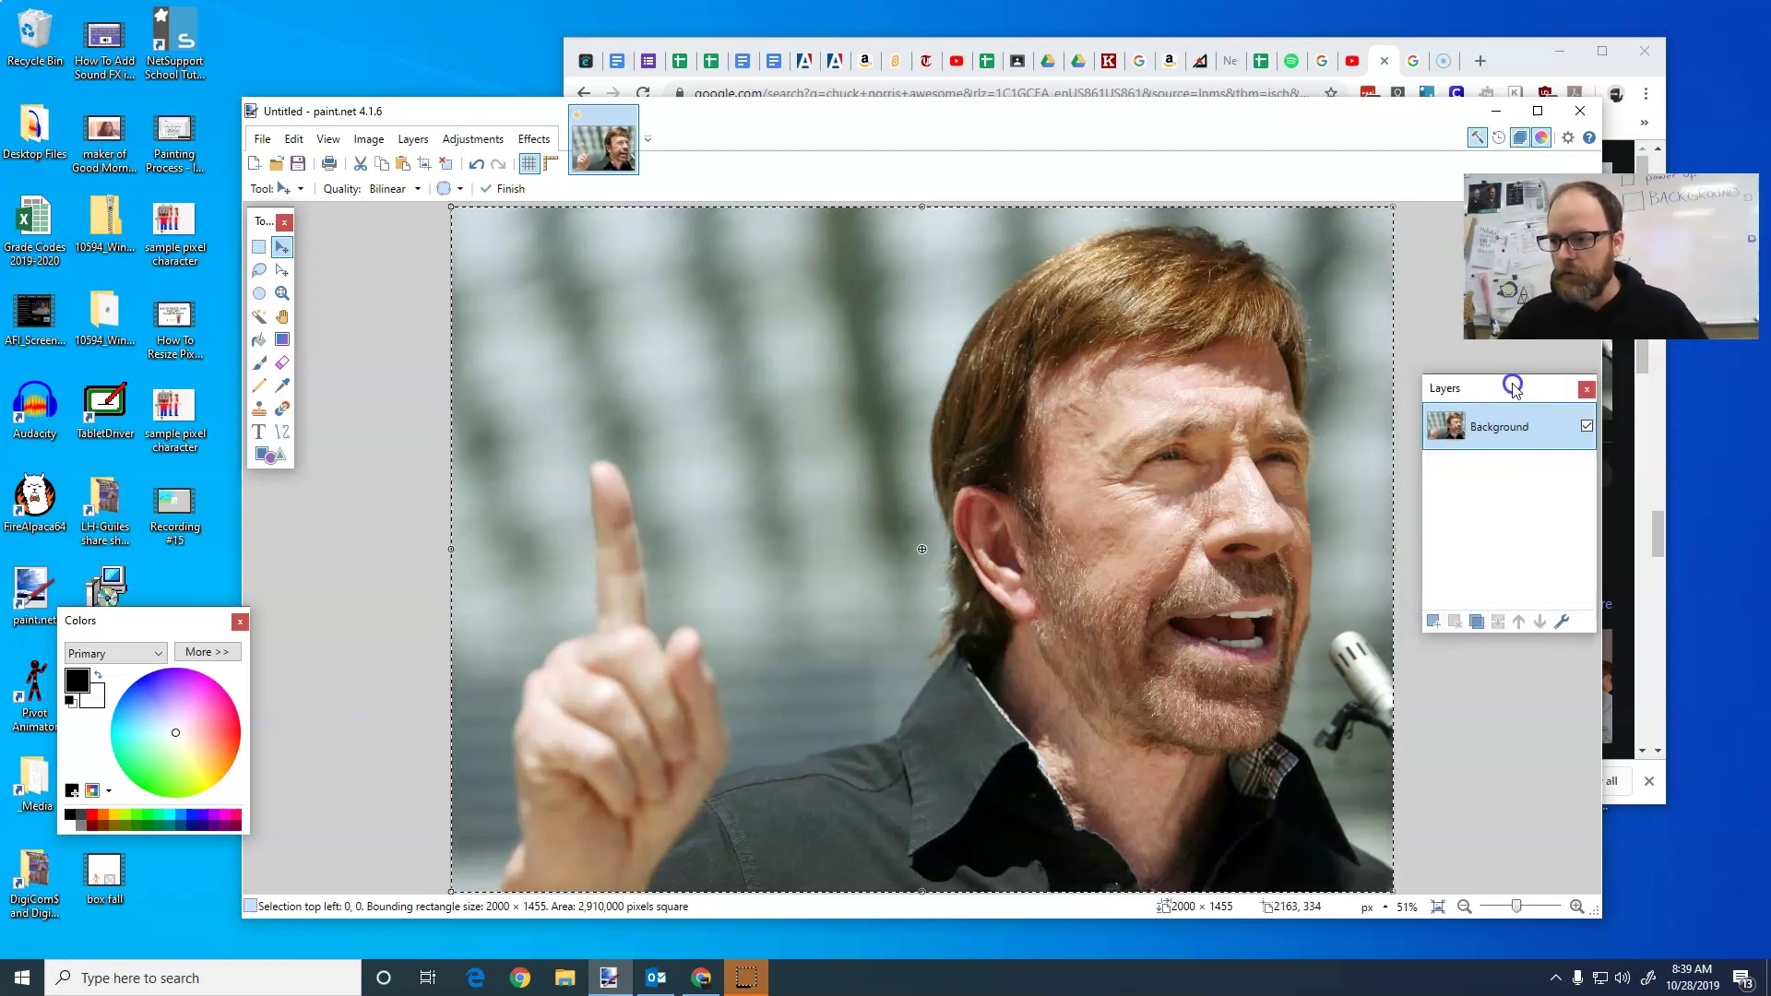
{"action": "left_click", "coordinate": [1477, 623]}
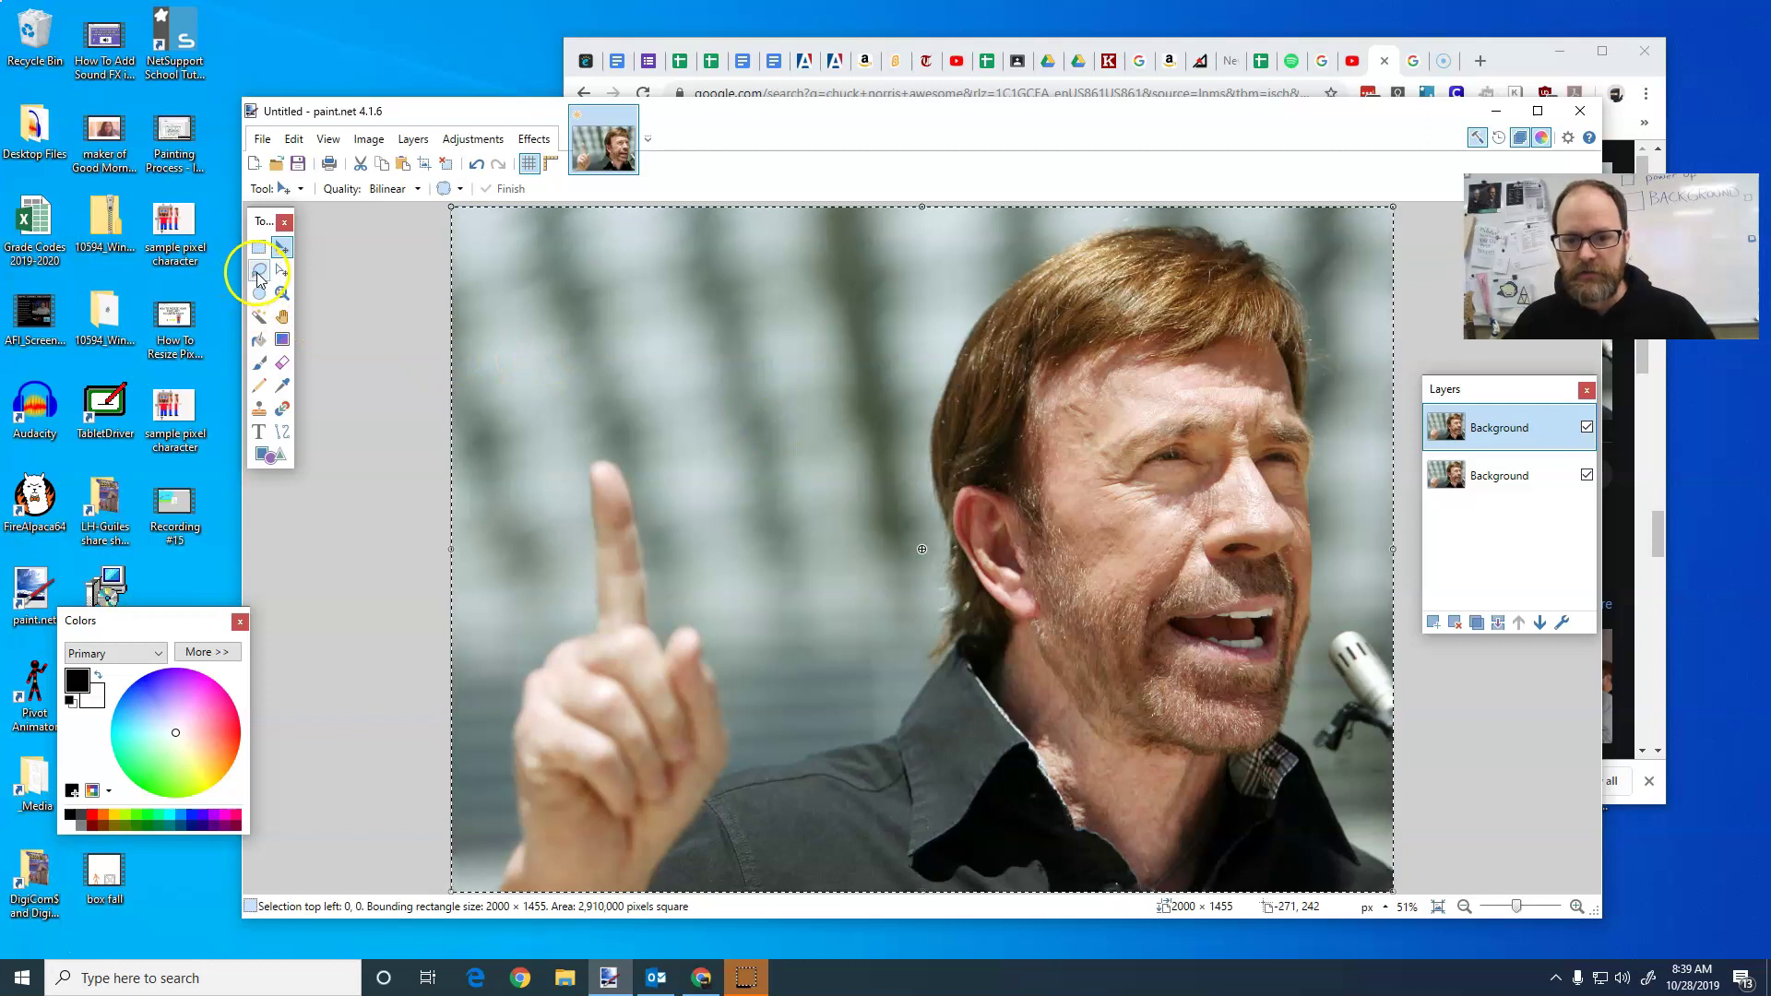
Hide the lower Background layer after a trial lasso erase of the sky, undone and deselected
{"action": "left_click", "coordinate": [260, 273]}
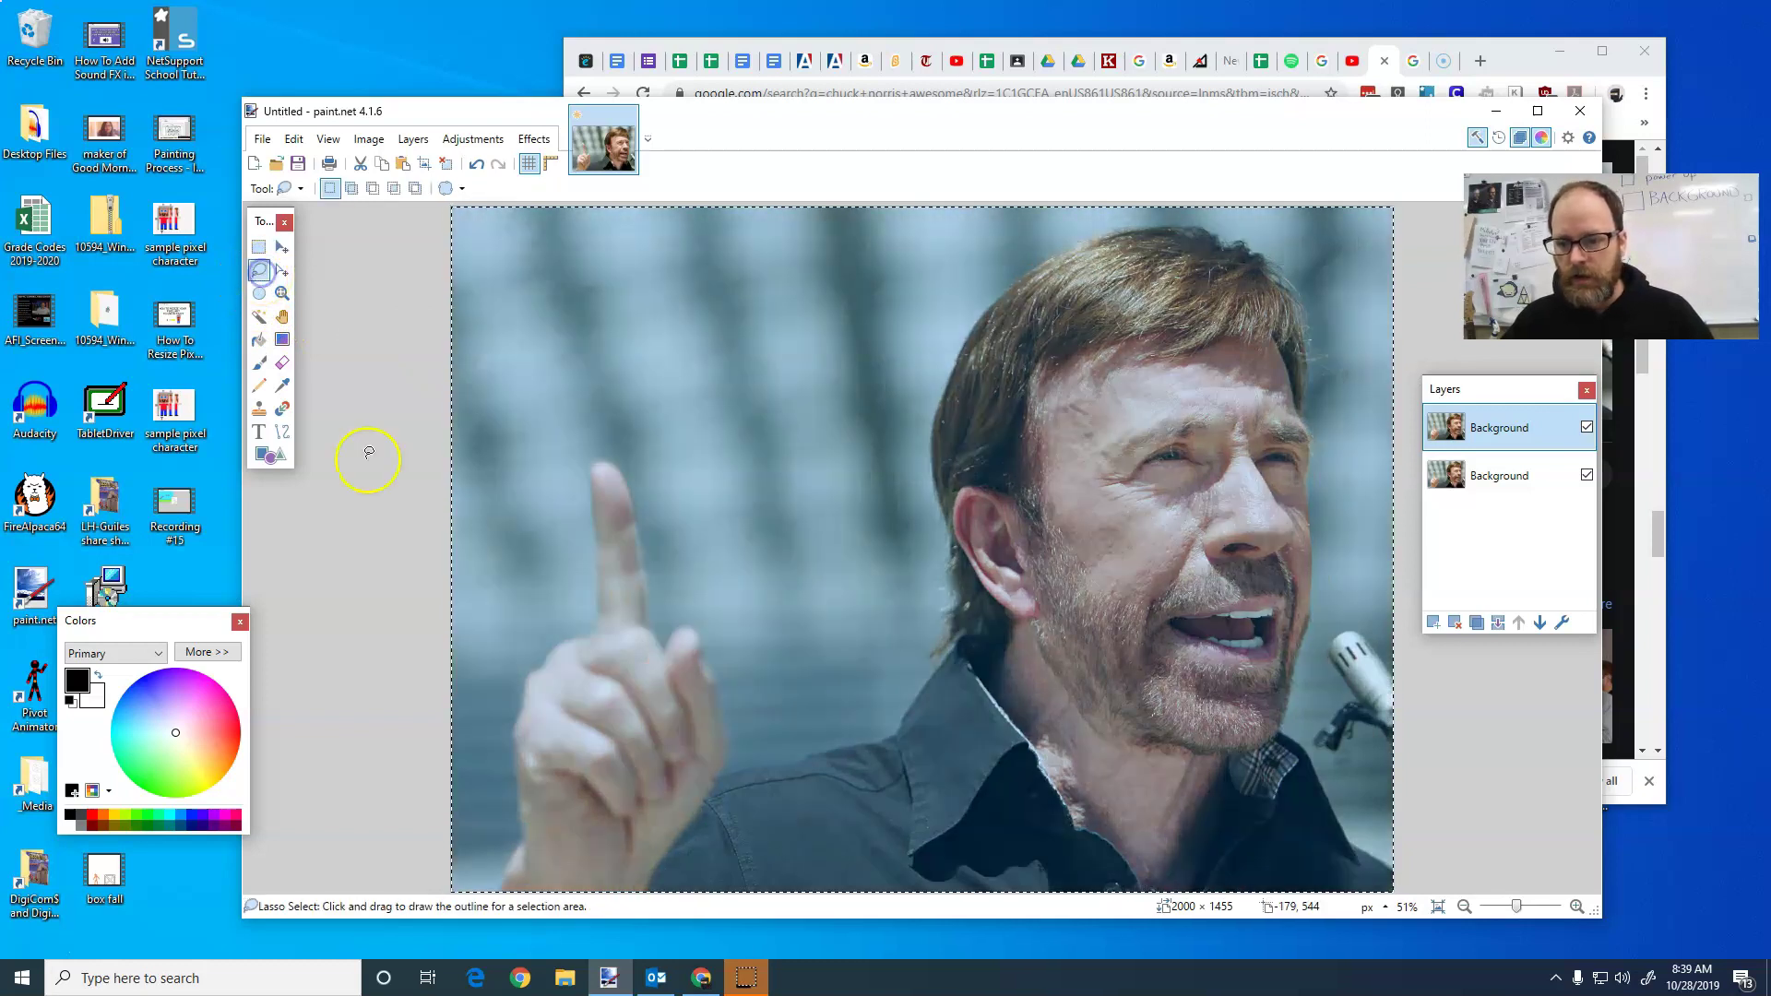
{"action": "left_click_drag", "start_coordinate": [591, 622], "coordinate": [600, 607]}
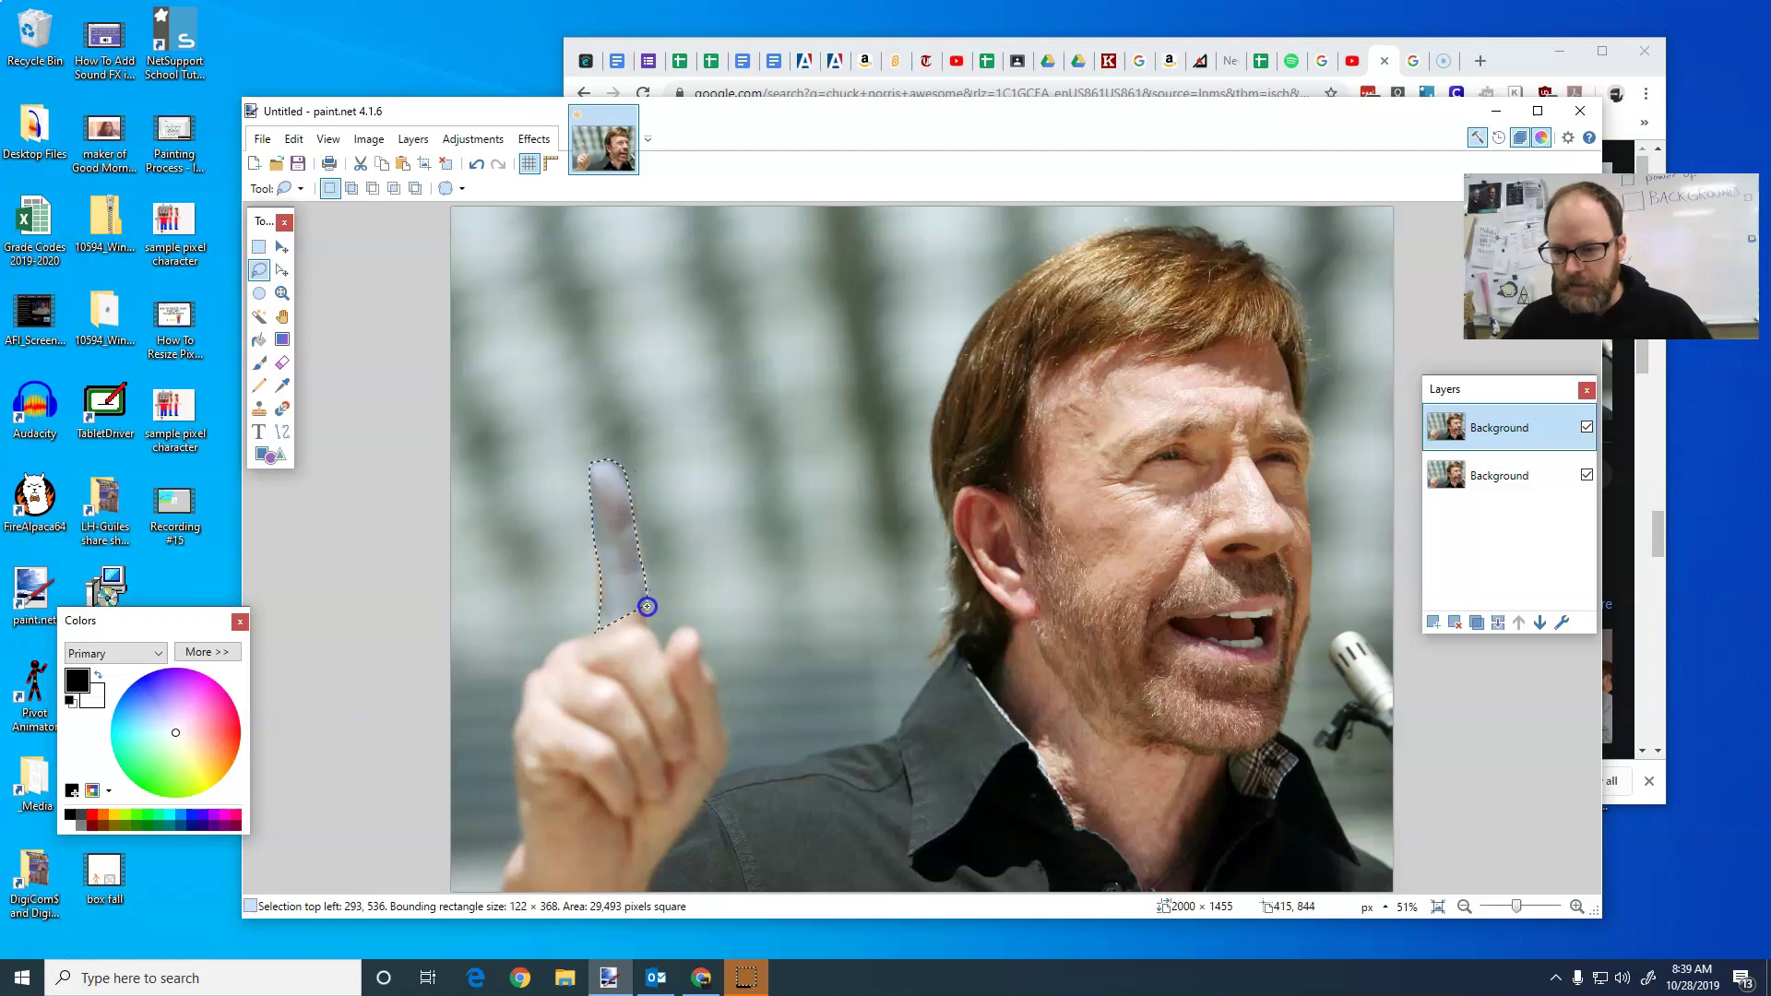
{"action": "mouse_move", "coordinate": [832, 628]}
{"action": "left_mouse_down"}
{"action": "mouse_move", "coordinate": [925, 621]}
{"action": "mouse_move", "coordinate": [955, 576]}
{"action": "mouse_move", "coordinate": [930, 459]}
{"action": "mouse_move", "coordinate": [981, 317]}
{"action": "mouse_move", "coordinate": [933, 308]}
{"action": "mouse_move", "coordinate": [1133, 230]}
{"action": "mouse_move", "coordinate": [1216, 237]}
{"action": "mouse_move", "coordinate": [1290, 297]}
{"action": "mouse_move", "coordinate": [1311, 377]}
{"action": "mouse_move", "coordinate": [1310, 701]}
{"action": "mouse_move", "coordinate": [1344, 558]}
{"action": "mouse_move", "coordinate": [1356, 185]}
{"action": "mouse_move", "coordinate": [739, 252]}
{"action": "mouse_move", "coordinate": [819, 395]}
{"action": "mouse_move", "coordinate": [762, 585]}
{"action": "left_mouse_up"}
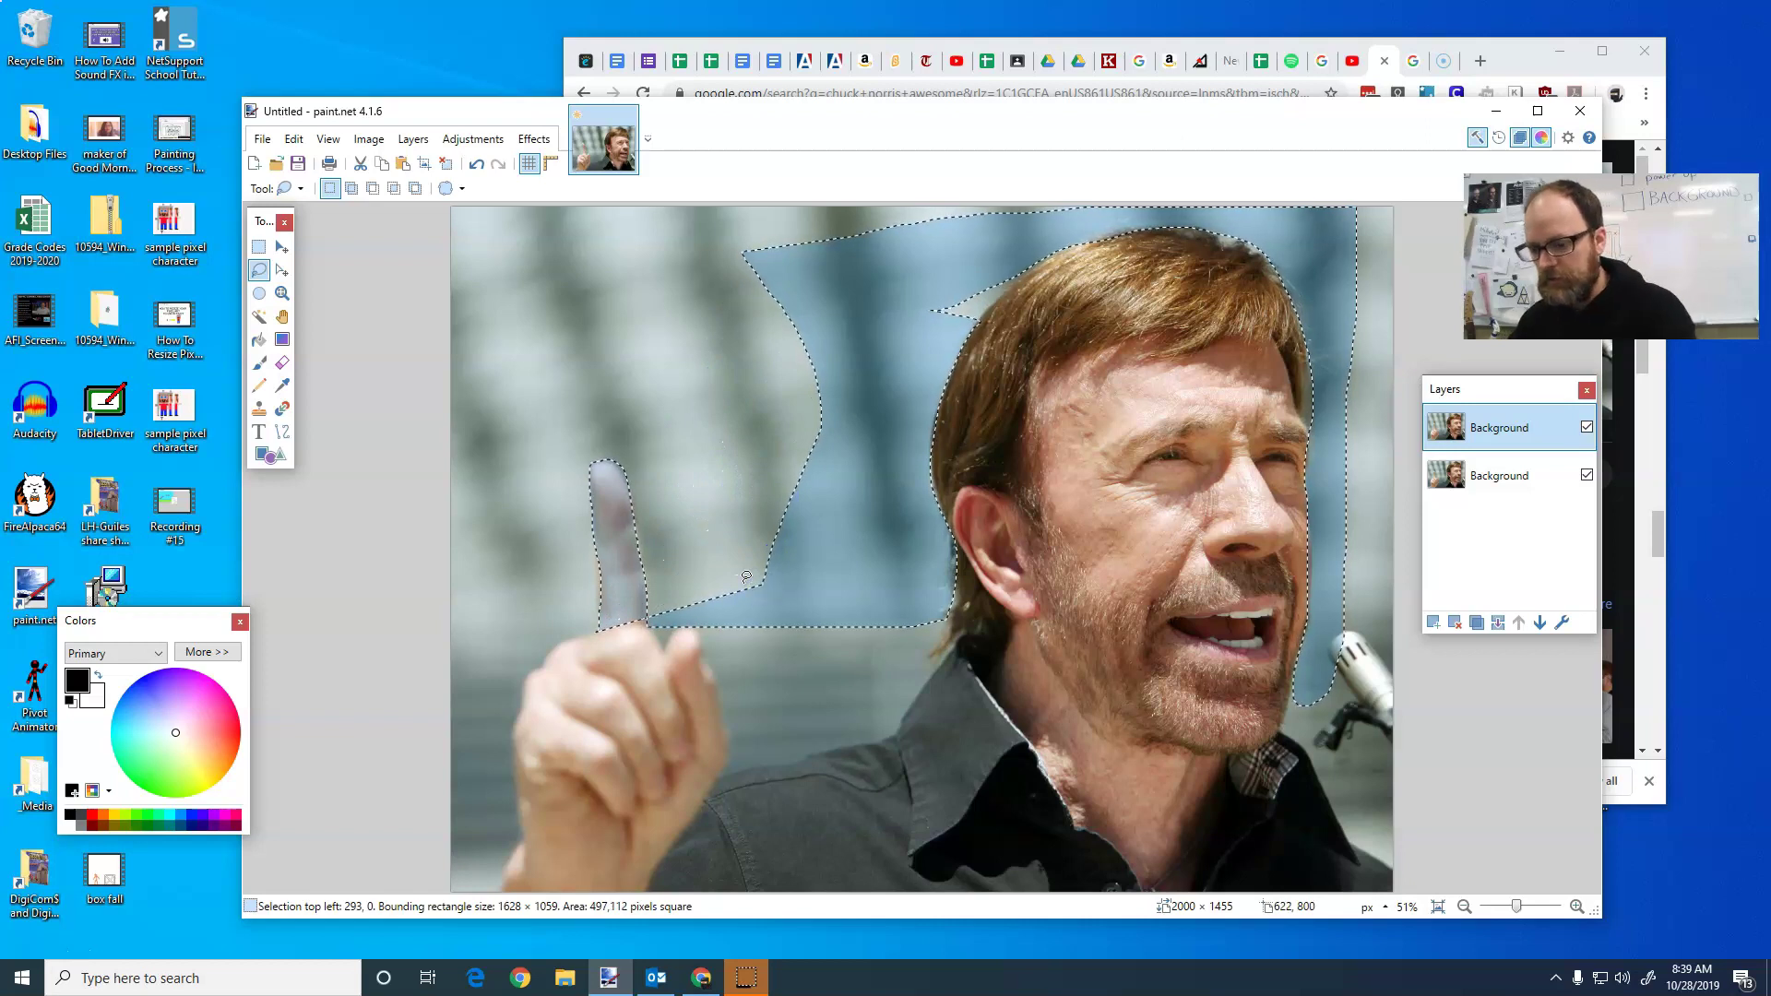
{"action": "left_click", "coordinate": [1587, 476]}
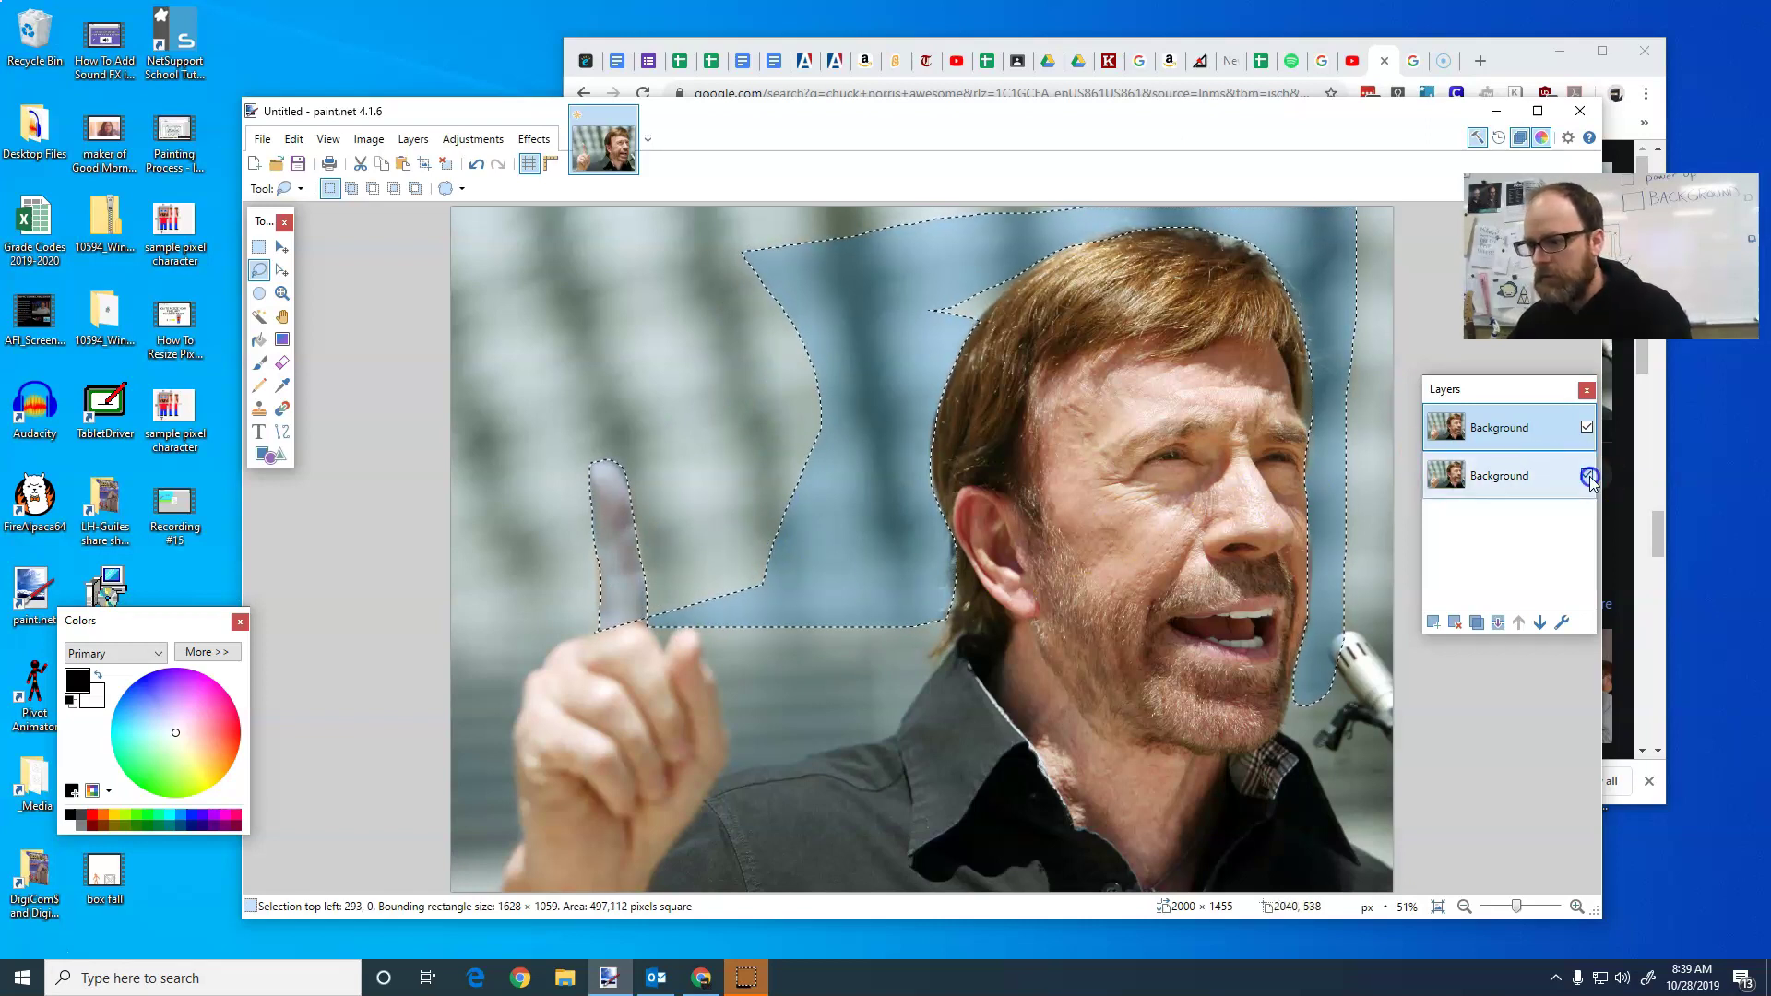
{"action": "key", "text": "Delete"}
{"action": "left_click", "coordinate": [1081, 468]}
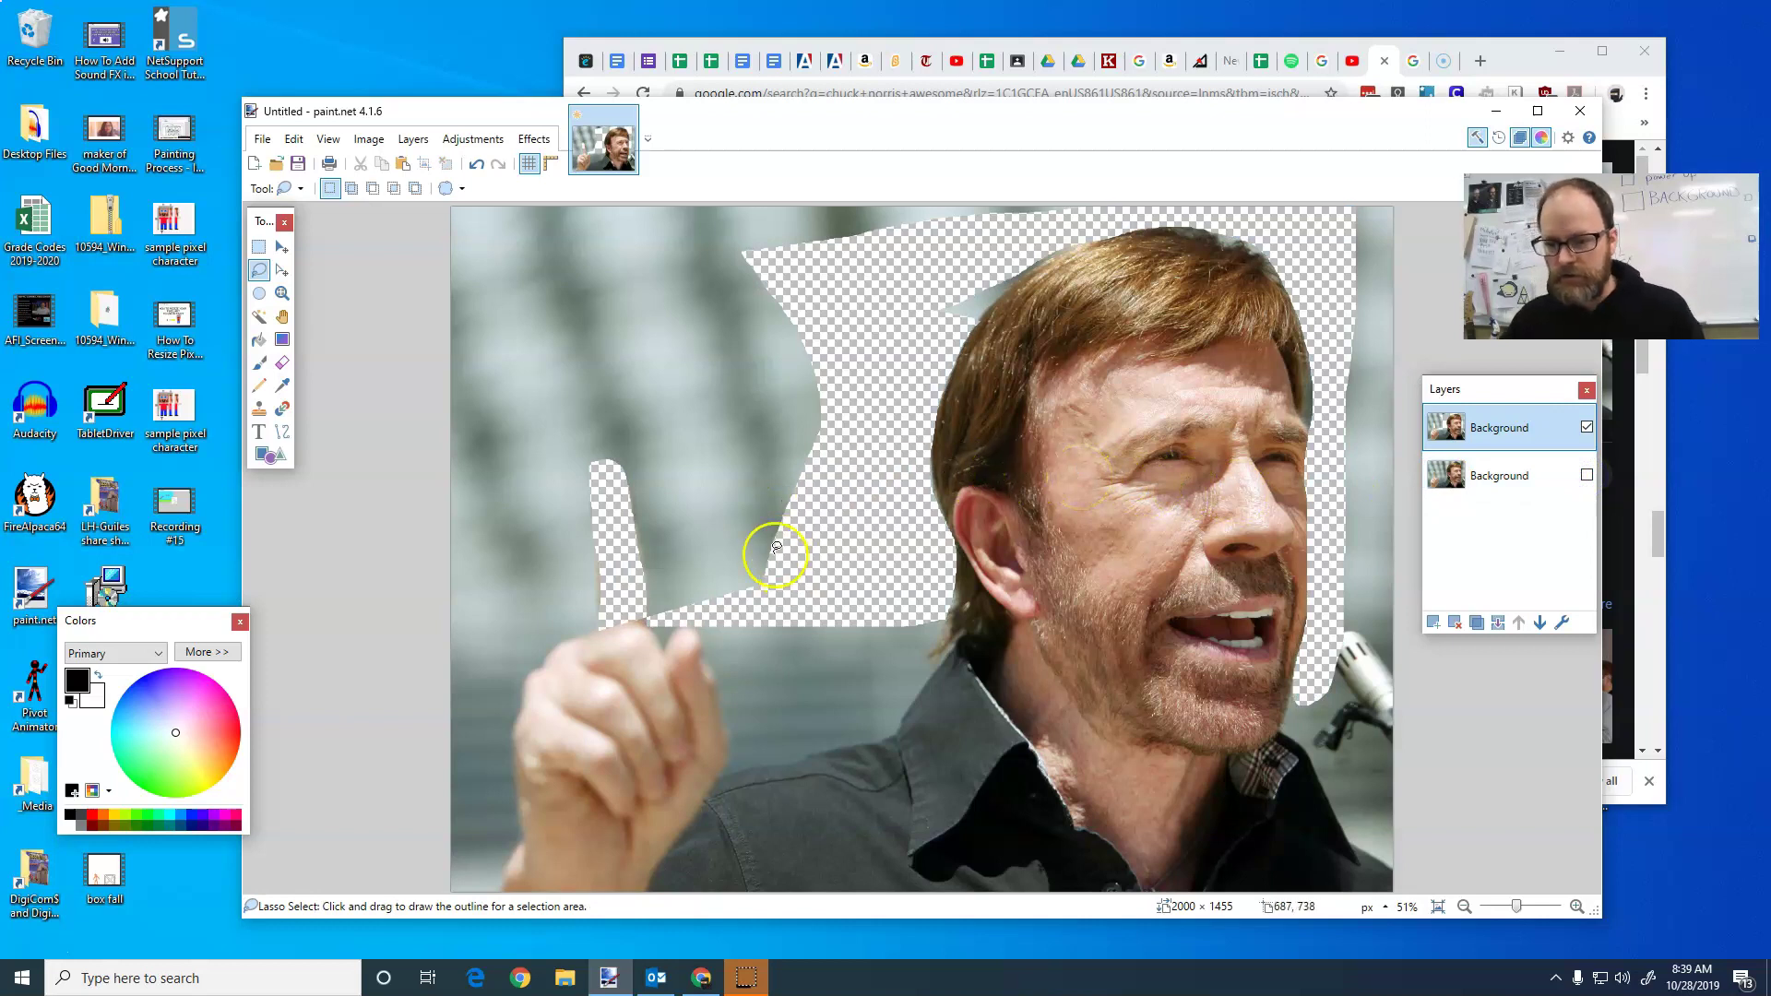
{"action": "key", "text": "ctrl+z"}
{"action": "left_click", "coordinate": [574, 613]}
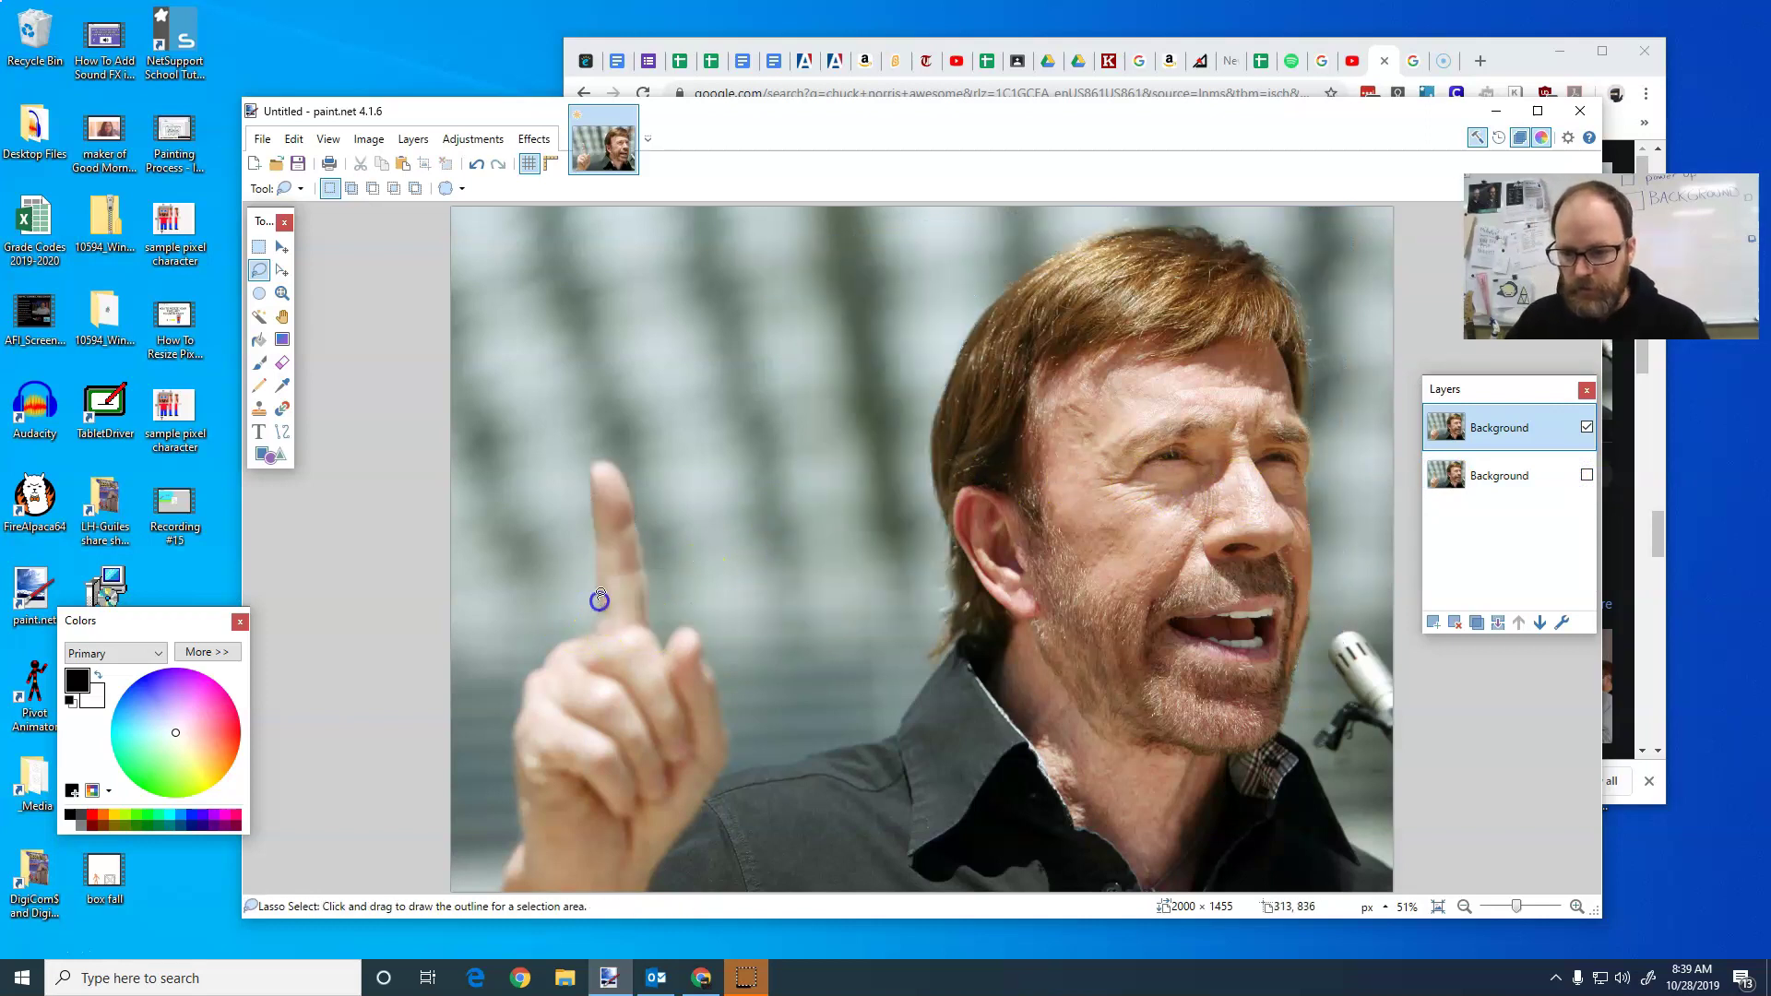
Erase the sky around the raised finger, including patches left and right of it
{"action": "left_click_drag", "start_coordinate": [594, 630], "coordinate": [594, 605]}
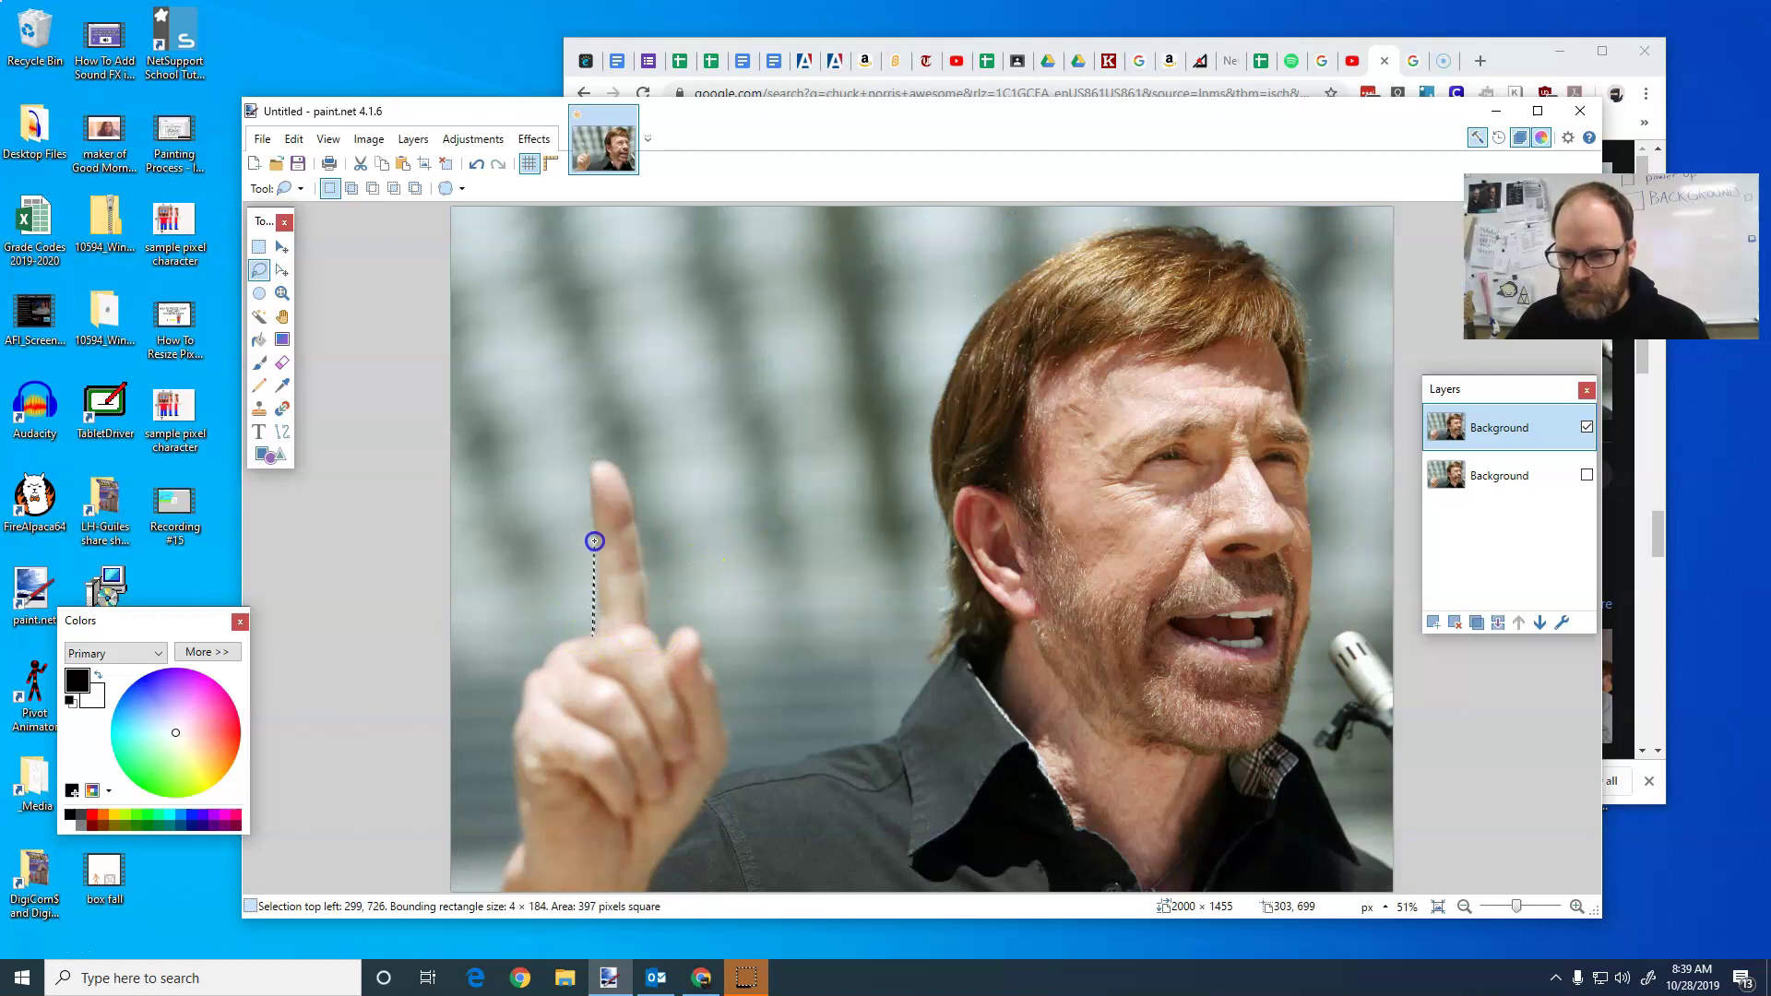
{"action": "mouse_move", "coordinate": [592, 461]}
{"action": "left_mouse_down"}
{"action": "mouse_move", "coordinate": [629, 488]}
{"action": "mouse_move", "coordinate": [650, 624]}
{"action": "mouse_move", "coordinate": [709, 549]}
{"action": "mouse_move", "coordinate": [709, 475]}
{"action": "mouse_move", "coordinate": [628, 388]}
{"action": "mouse_move", "coordinate": [564, 375]}
{"action": "mouse_move", "coordinate": [521, 399]}
{"action": "mouse_move", "coordinate": [506, 560]}
{"action": "left_mouse_up"}
{"action": "key", "text": "Delete"}
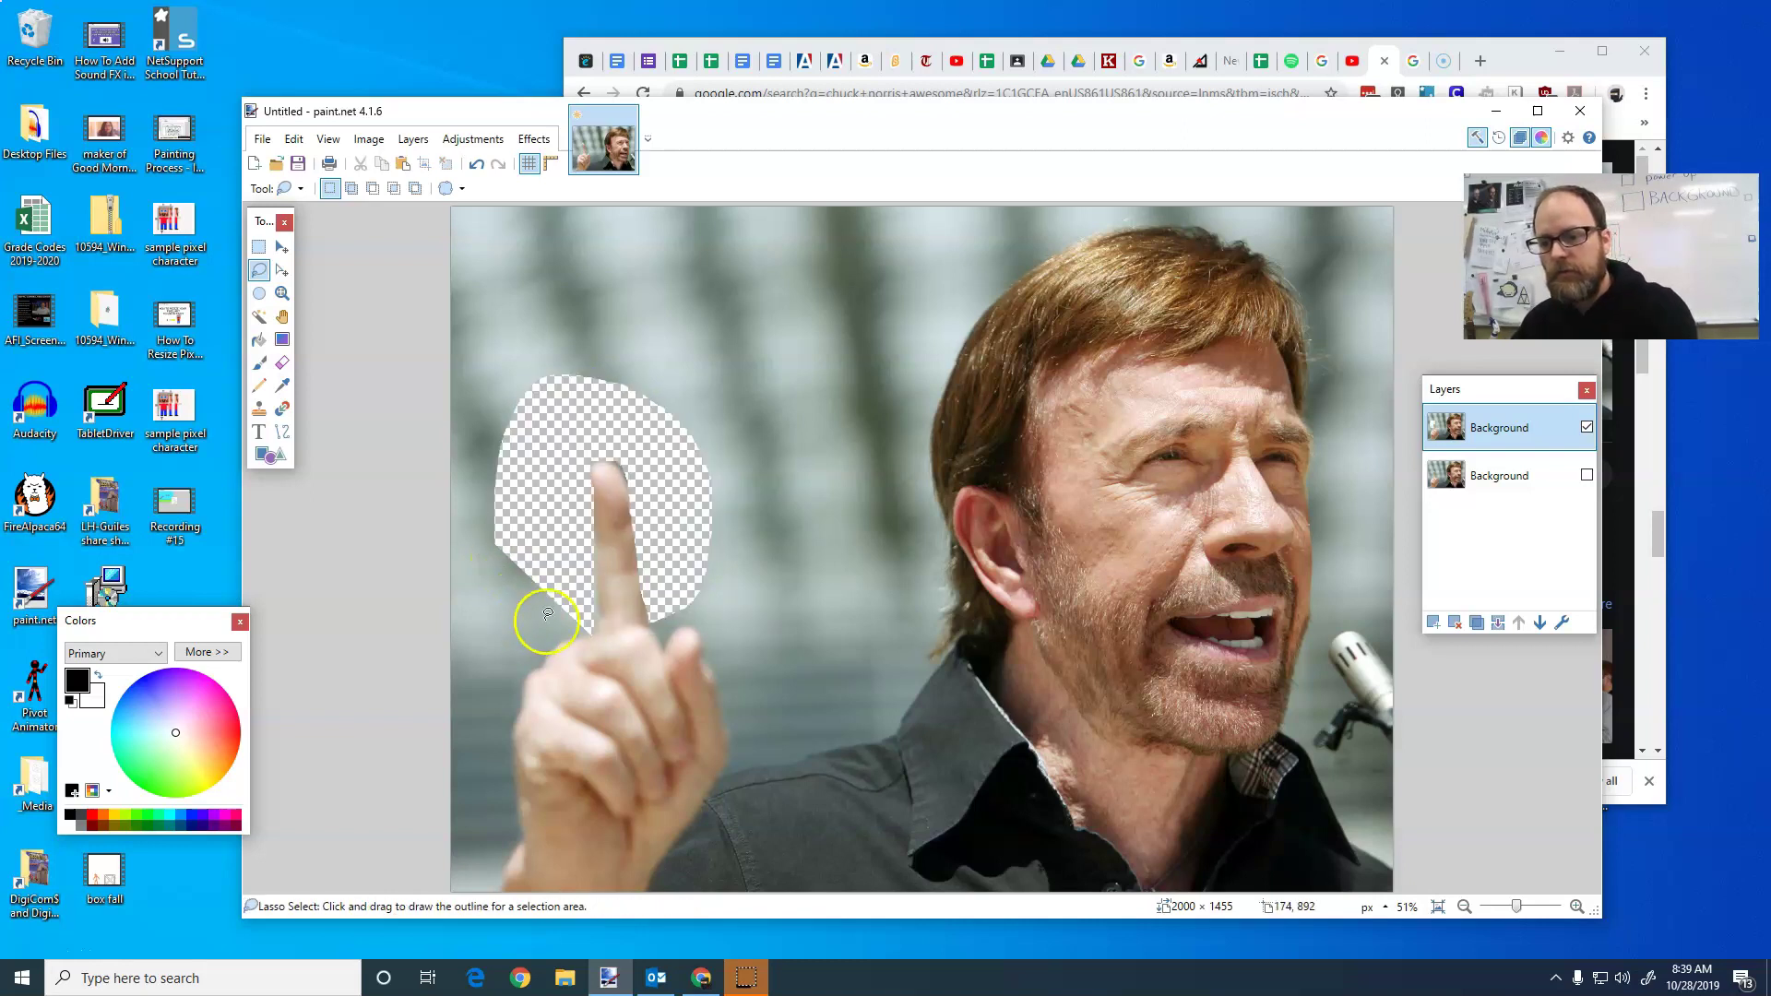
{"action": "mouse_move", "coordinate": [595, 627]}
{"action": "left_mouse_down"}
{"action": "mouse_move", "coordinate": [492, 630]}
{"action": "mouse_move", "coordinate": [477, 581]}
{"action": "mouse_move", "coordinate": [515, 514]}
{"action": "left_mouse_up"}
{"action": "key", "text": "Delete"}
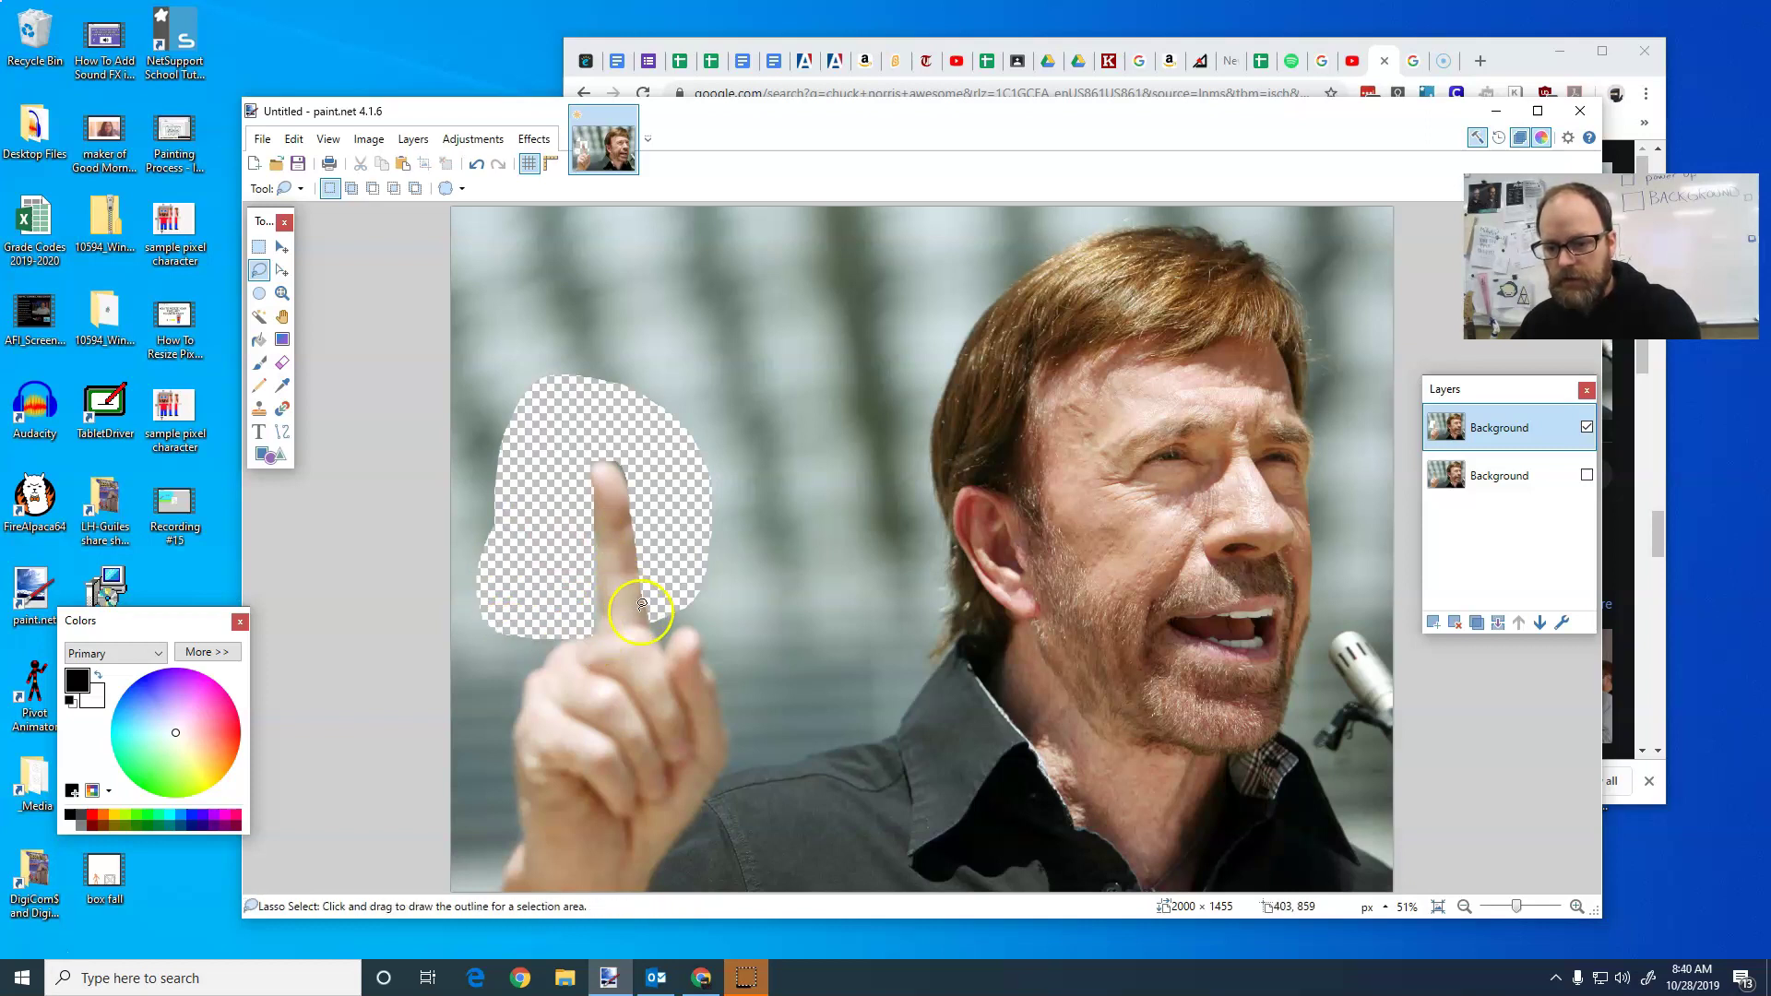
{"action": "mouse_move", "coordinate": [653, 604]}
{"action": "left_mouse_down"}
{"action": "mouse_move", "coordinate": [698, 630]}
{"action": "mouse_move", "coordinate": [807, 549]}
{"action": "mouse_move", "coordinate": [780, 420]}
{"action": "mouse_move", "coordinate": [666, 343]}
{"action": "left_mouse_up"}
{"action": "key", "text": "Delete"}
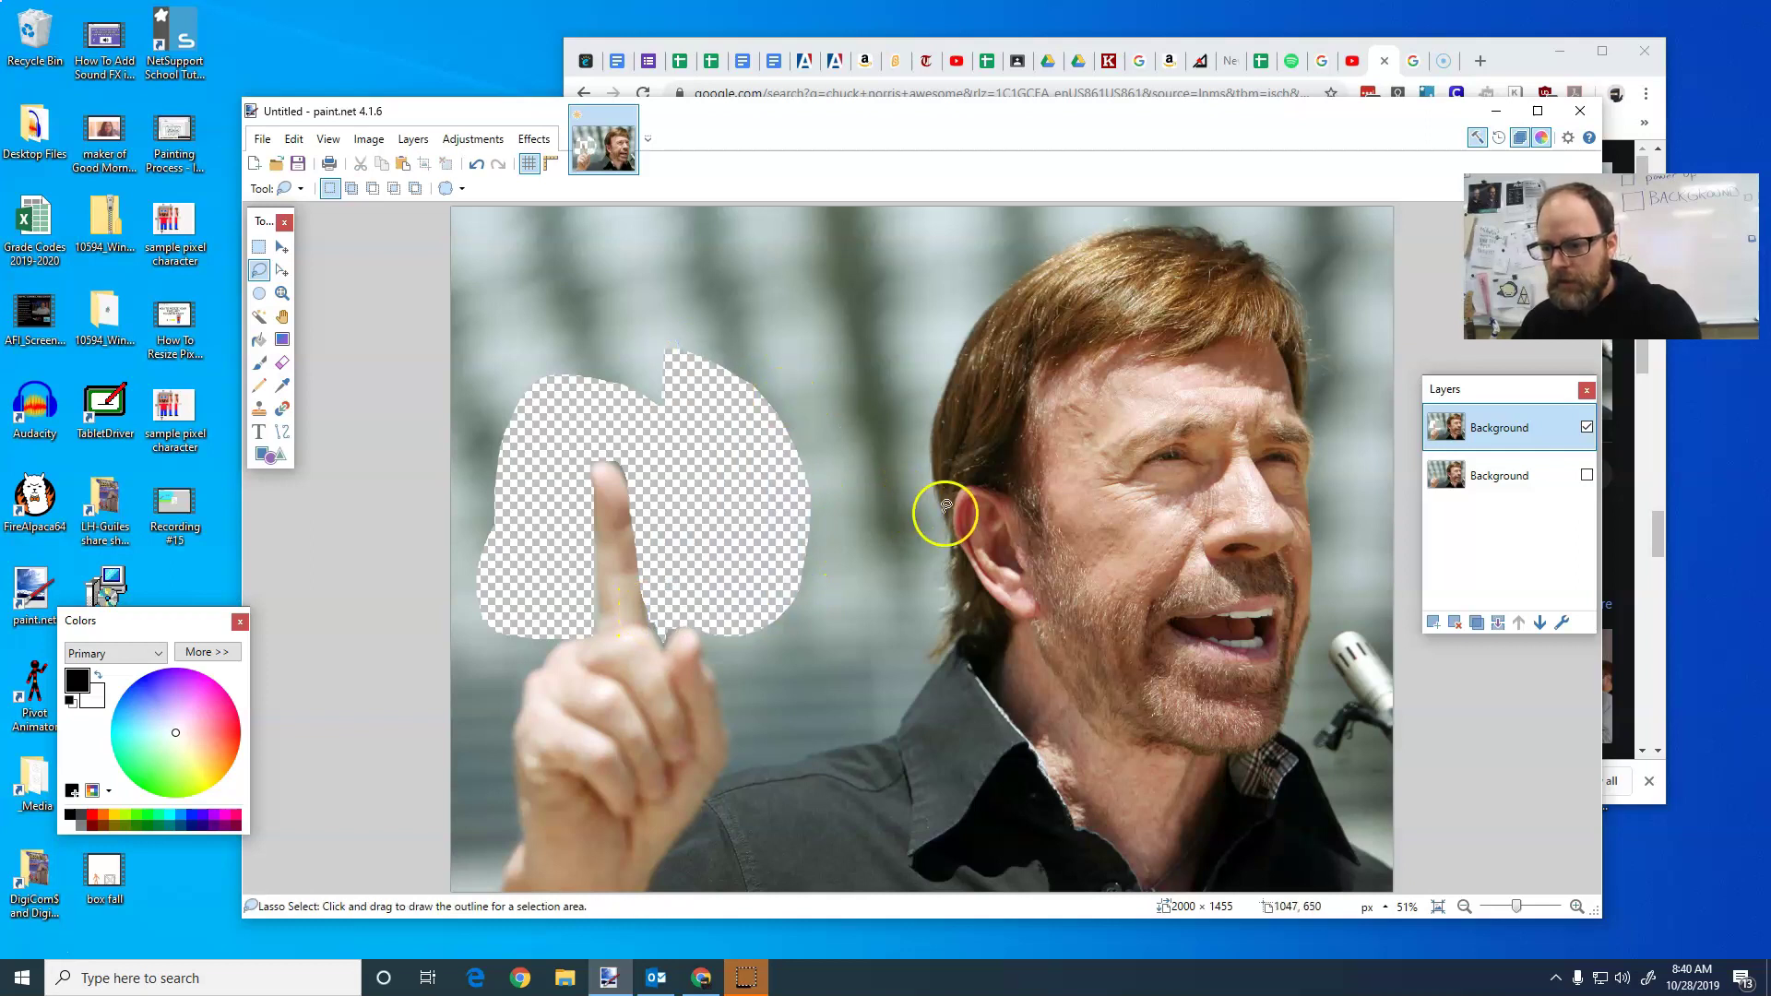
Erase the sky beside the hair, above the head and near the ear
{"action": "left_click_drag", "start_coordinate": [944, 521], "coordinate": [926, 409]}
{"action": "mouse_move", "coordinate": [950, 344]}
{"action": "left_mouse_down"}
{"action": "mouse_move", "coordinate": [1062, 259]}
{"action": "mouse_move", "coordinate": [1034, 238]}
{"action": "mouse_move", "coordinate": [863, 234]}
{"action": "mouse_move", "coordinate": [807, 273]}
{"action": "mouse_move", "coordinate": [820, 529]}
{"action": "mouse_move", "coordinate": [866, 613]}
{"action": "left_mouse_up"}
{"action": "key", "text": "Delete"}
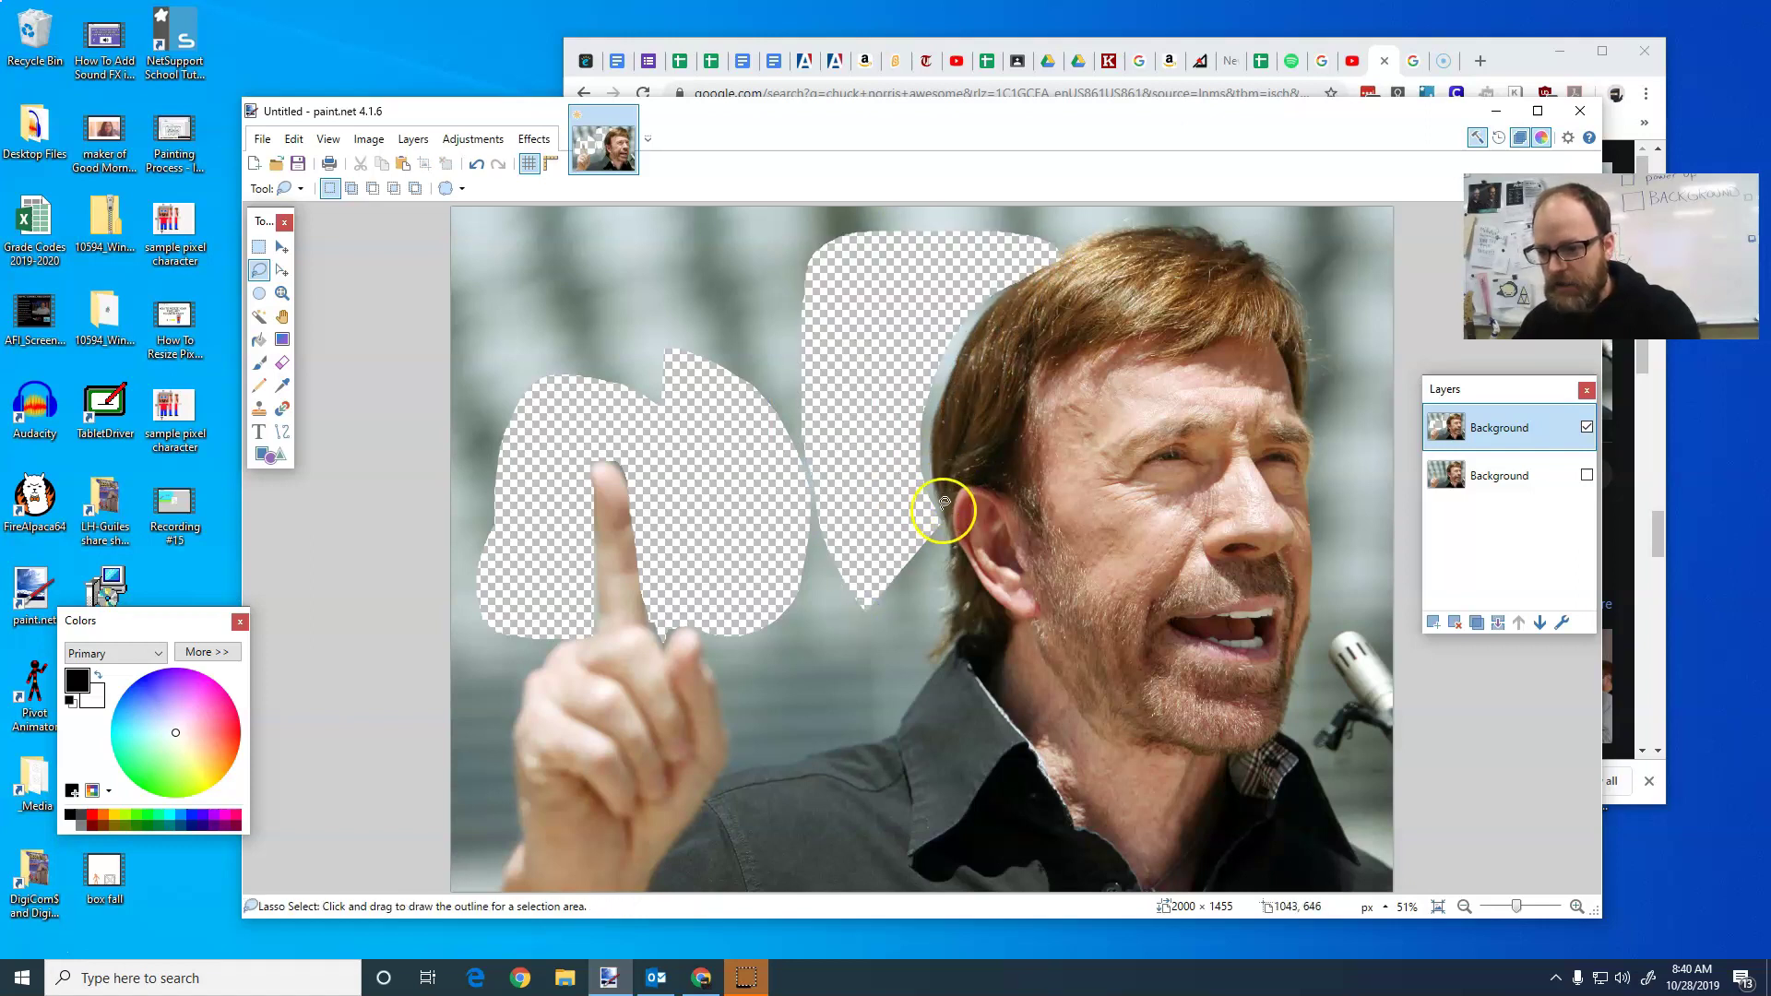
{"action": "left_click_drag", "start_coordinate": [945, 502], "coordinate": [943, 513]}
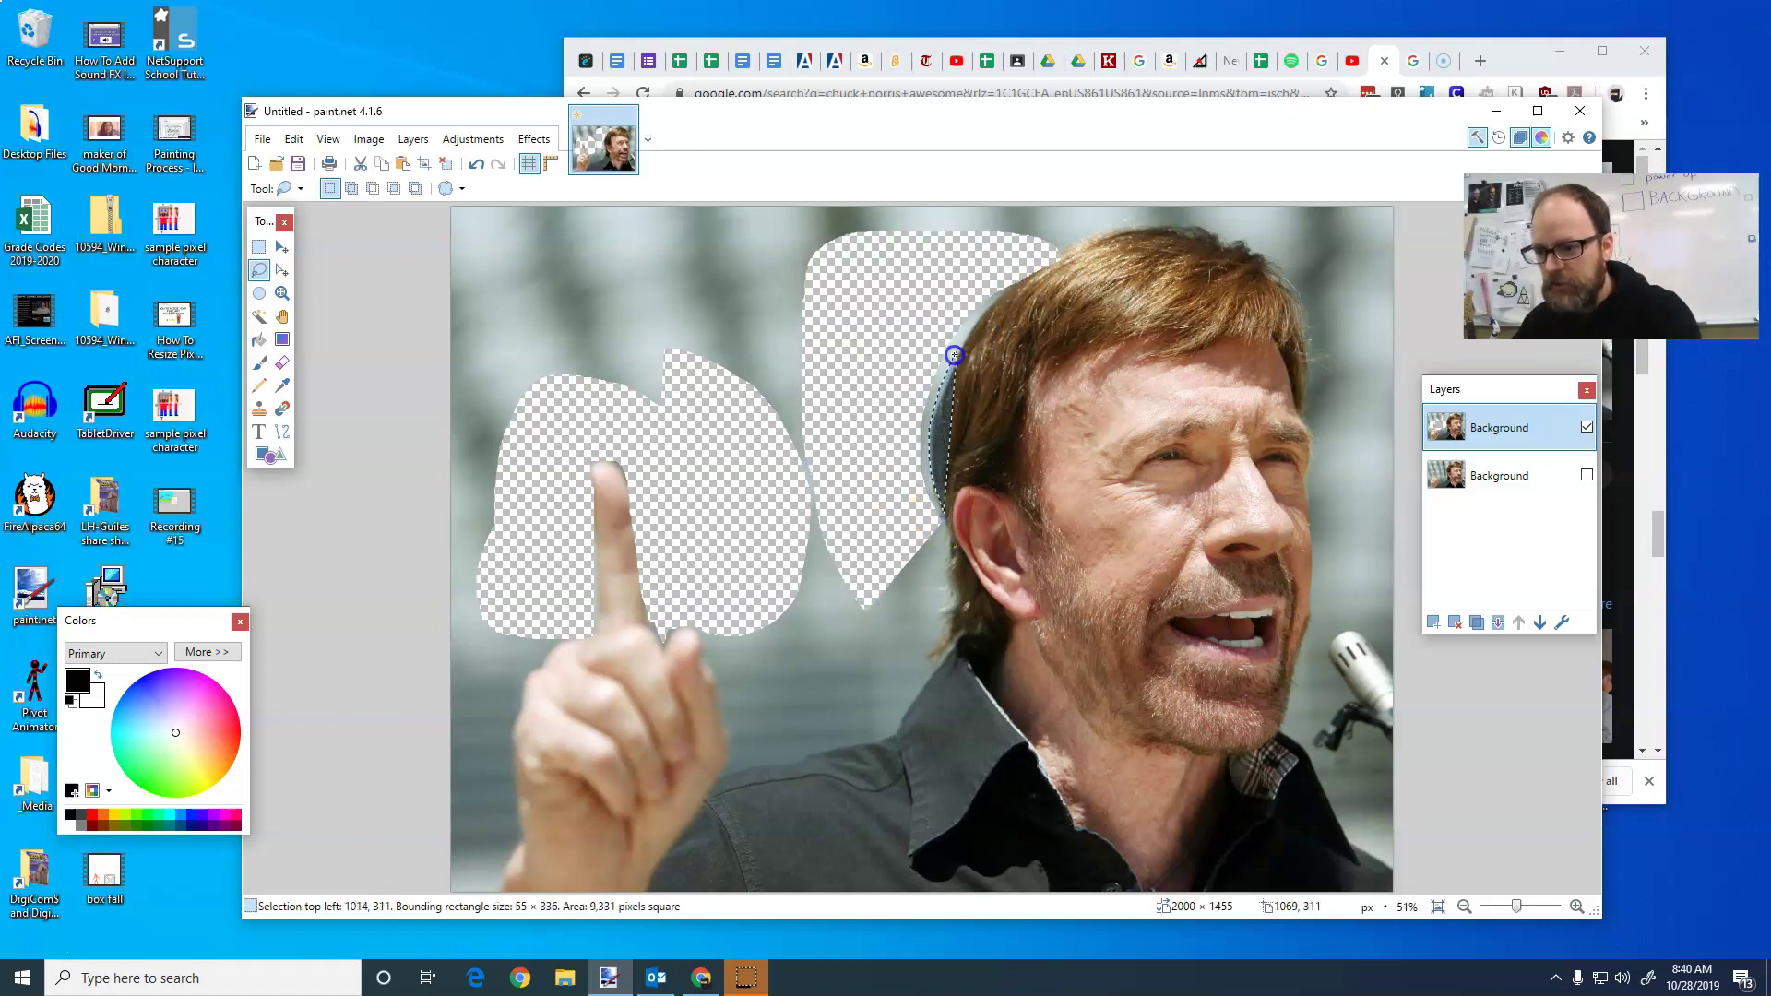
{"action": "mouse_move", "coordinate": [954, 354]}
{"action": "left_mouse_down"}
{"action": "mouse_move", "coordinate": [1011, 293]}
{"action": "mouse_move", "coordinate": [981, 274]}
{"action": "mouse_move", "coordinate": [892, 292]}
{"action": "mouse_move", "coordinate": [838, 404]}
{"action": "mouse_move", "coordinate": [869, 502]}
{"action": "mouse_move", "coordinate": [951, 540]}
{"action": "left_mouse_up"}
{"action": "key", "text": "Delete"}
{"action": "left_click", "coordinate": [946, 522]}
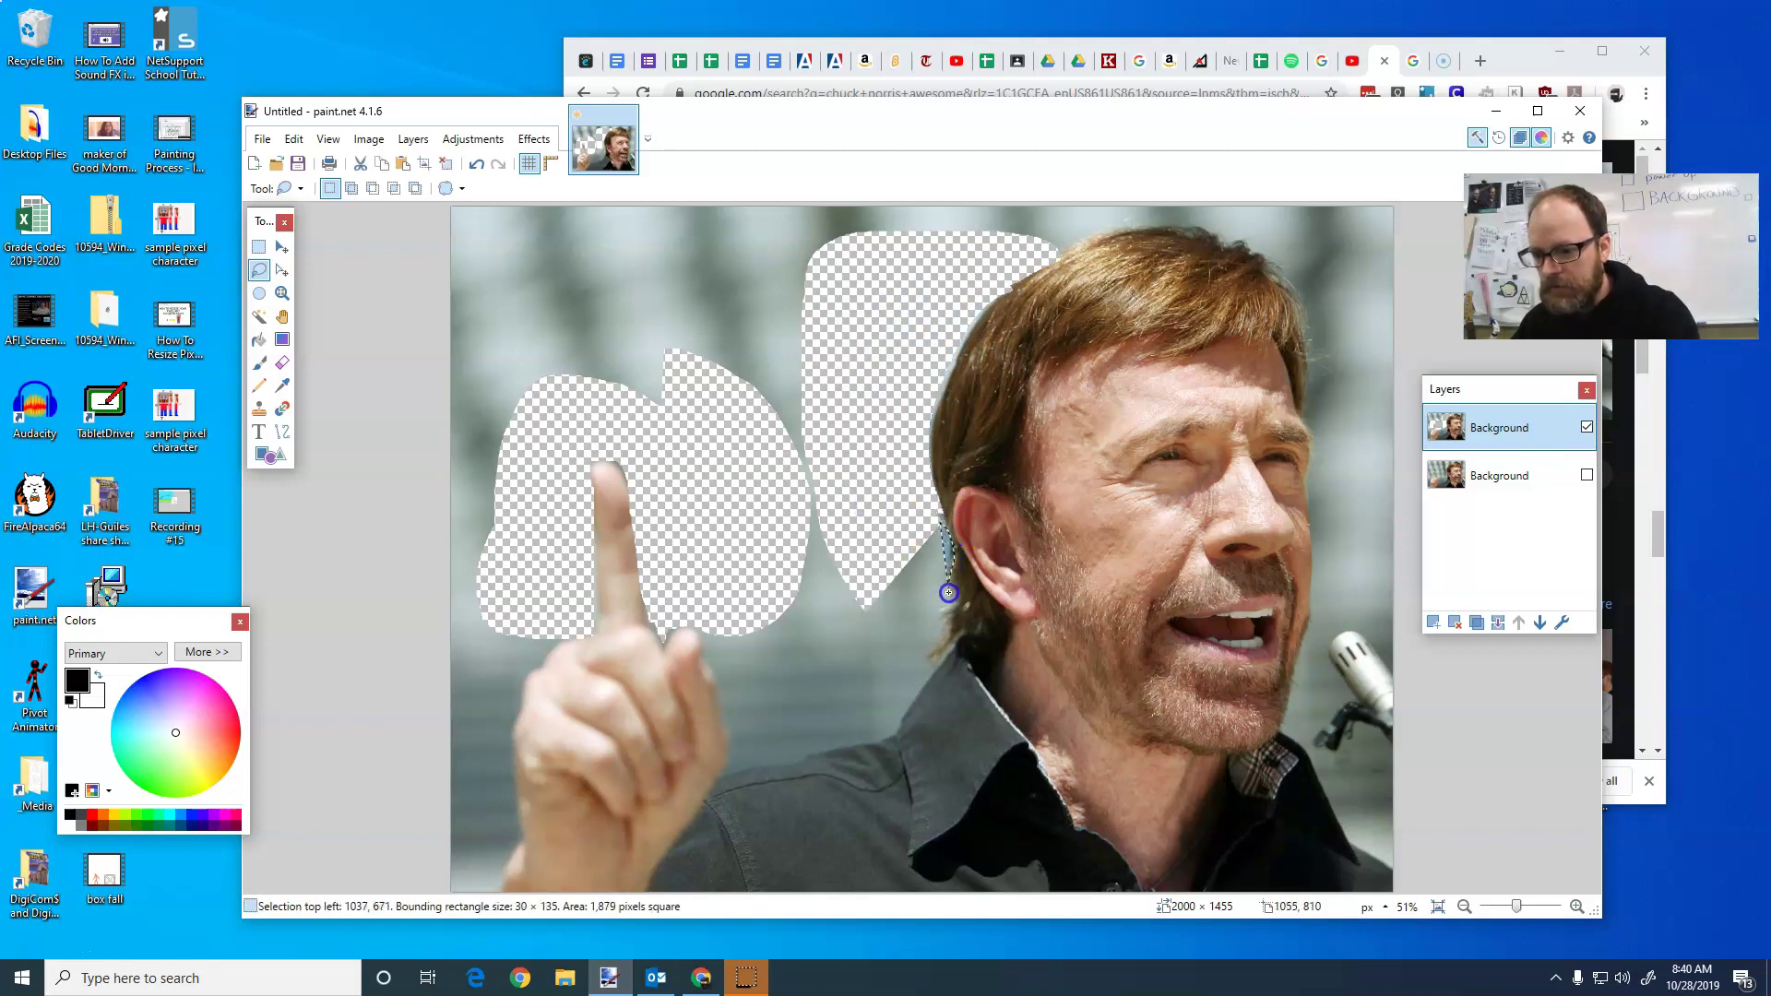
{"action": "mouse_move", "coordinate": [945, 651]}
{"action": "left_mouse_down"}
{"action": "mouse_move", "coordinate": [915, 676]}
{"action": "mouse_move", "coordinate": [855, 660]}
{"action": "mouse_move", "coordinate": [794, 580]}
{"action": "mouse_move", "coordinate": [764, 326]}
{"action": "left_mouse_up"}
{"action": "key", "text": "Delete"}
Erase the sky above the hand and across the top-left and top-right areas
{"action": "mouse_move", "coordinate": [853, 386]}
{"action": "left_mouse_down"}
{"action": "mouse_move", "coordinate": [689, 381]}
{"action": "mouse_move", "coordinate": [671, 318]}
{"action": "mouse_move", "coordinate": [774, 231]}
{"action": "mouse_move", "coordinate": [900, 211]}
{"action": "left_mouse_up"}
{"action": "key", "text": "Delete"}
{"action": "mouse_move", "coordinate": [727, 391]}
{"action": "left_mouse_down"}
{"action": "mouse_move", "coordinate": [628, 424]}
{"action": "mouse_move", "coordinate": [518, 368]}
{"action": "mouse_move", "coordinate": [516, 250]}
{"action": "mouse_move", "coordinate": [762, 194]}
{"action": "mouse_move", "coordinate": [1051, 226]}
{"action": "mouse_move", "coordinate": [1053, 262]}
{"action": "left_mouse_up"}
{"action": "key", "text": "Delete"}
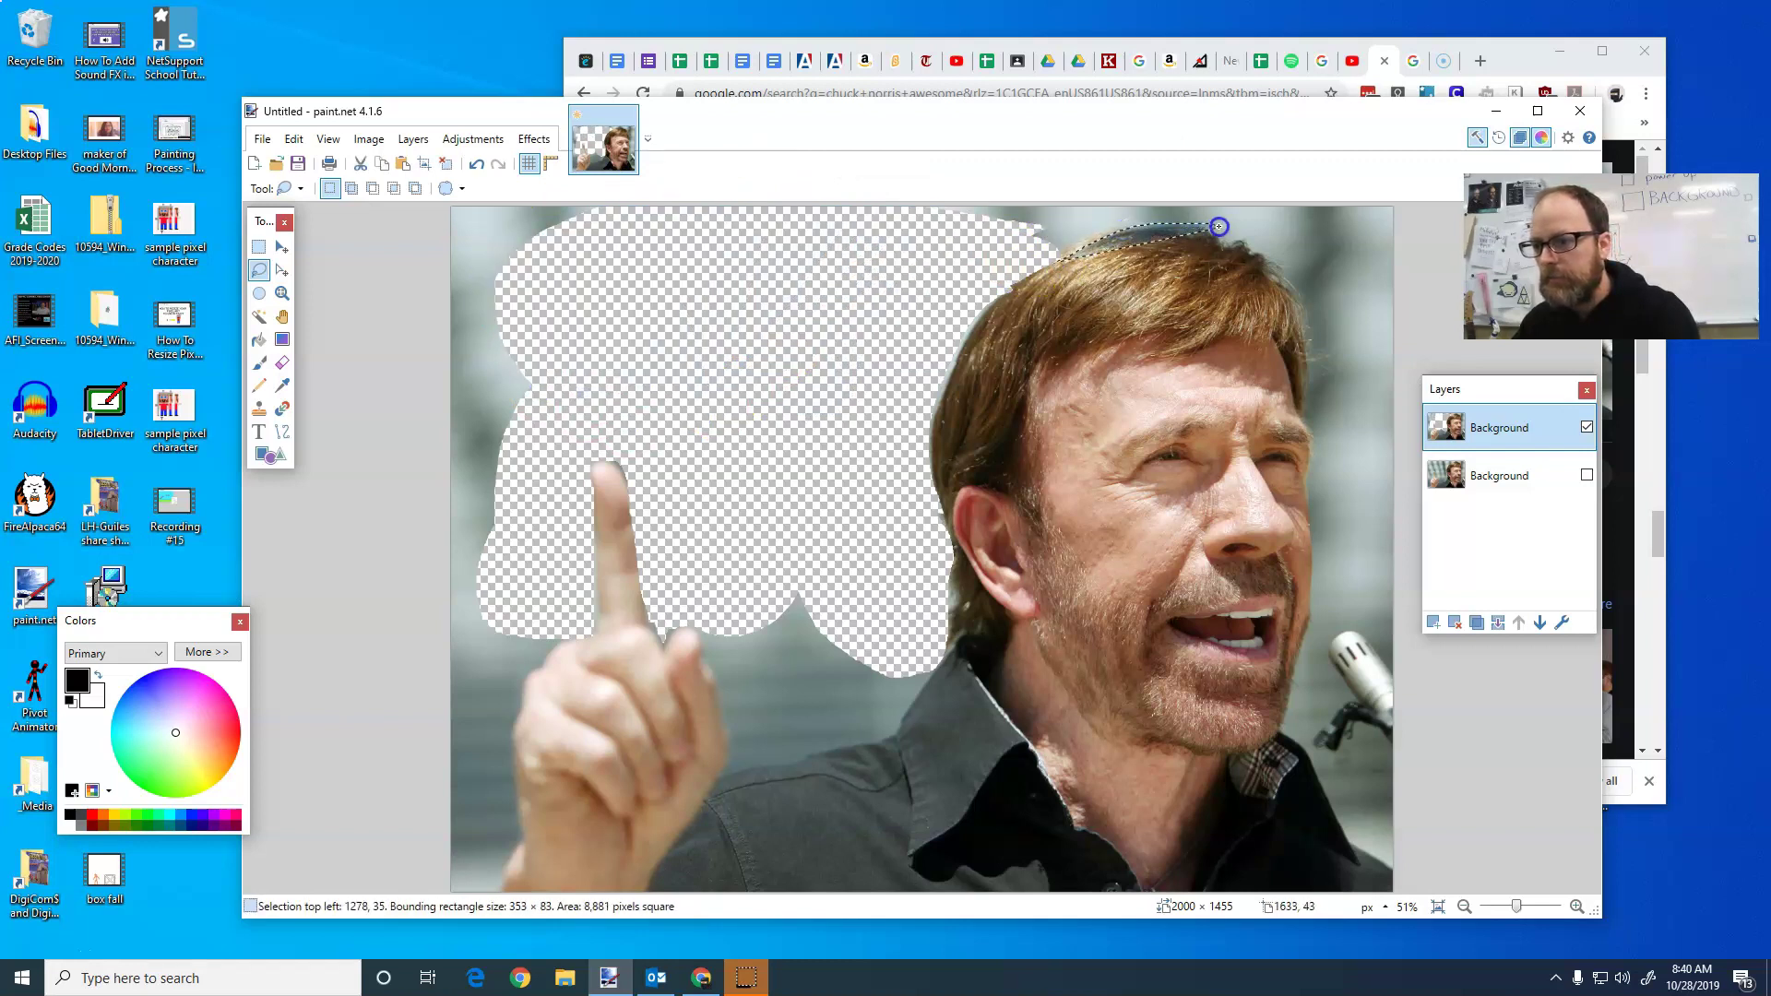
{"action": "mouse_move", "coordinate": [1264, 250]}
{"action": "left_mouse_down"}
{"action": "mouse_move", "coordinate": [1305, 294]}
{"action": "mouse_move", "coordinate": [1337, 212]}
{"action": "mouse_move", "coordinate": [1203, 188]}
{"action": "mouse_move", "coordinate": [947, 209]}
{"action": "left_mouse_up"}
{"action": "key", "text": "Delete"}
Erase the remaining sky strips along the hair's right edge and the image's left edge
{"action": "left_click_drag", "start_coordinate": [1249, 246], "coordinate": [1304, 292]}
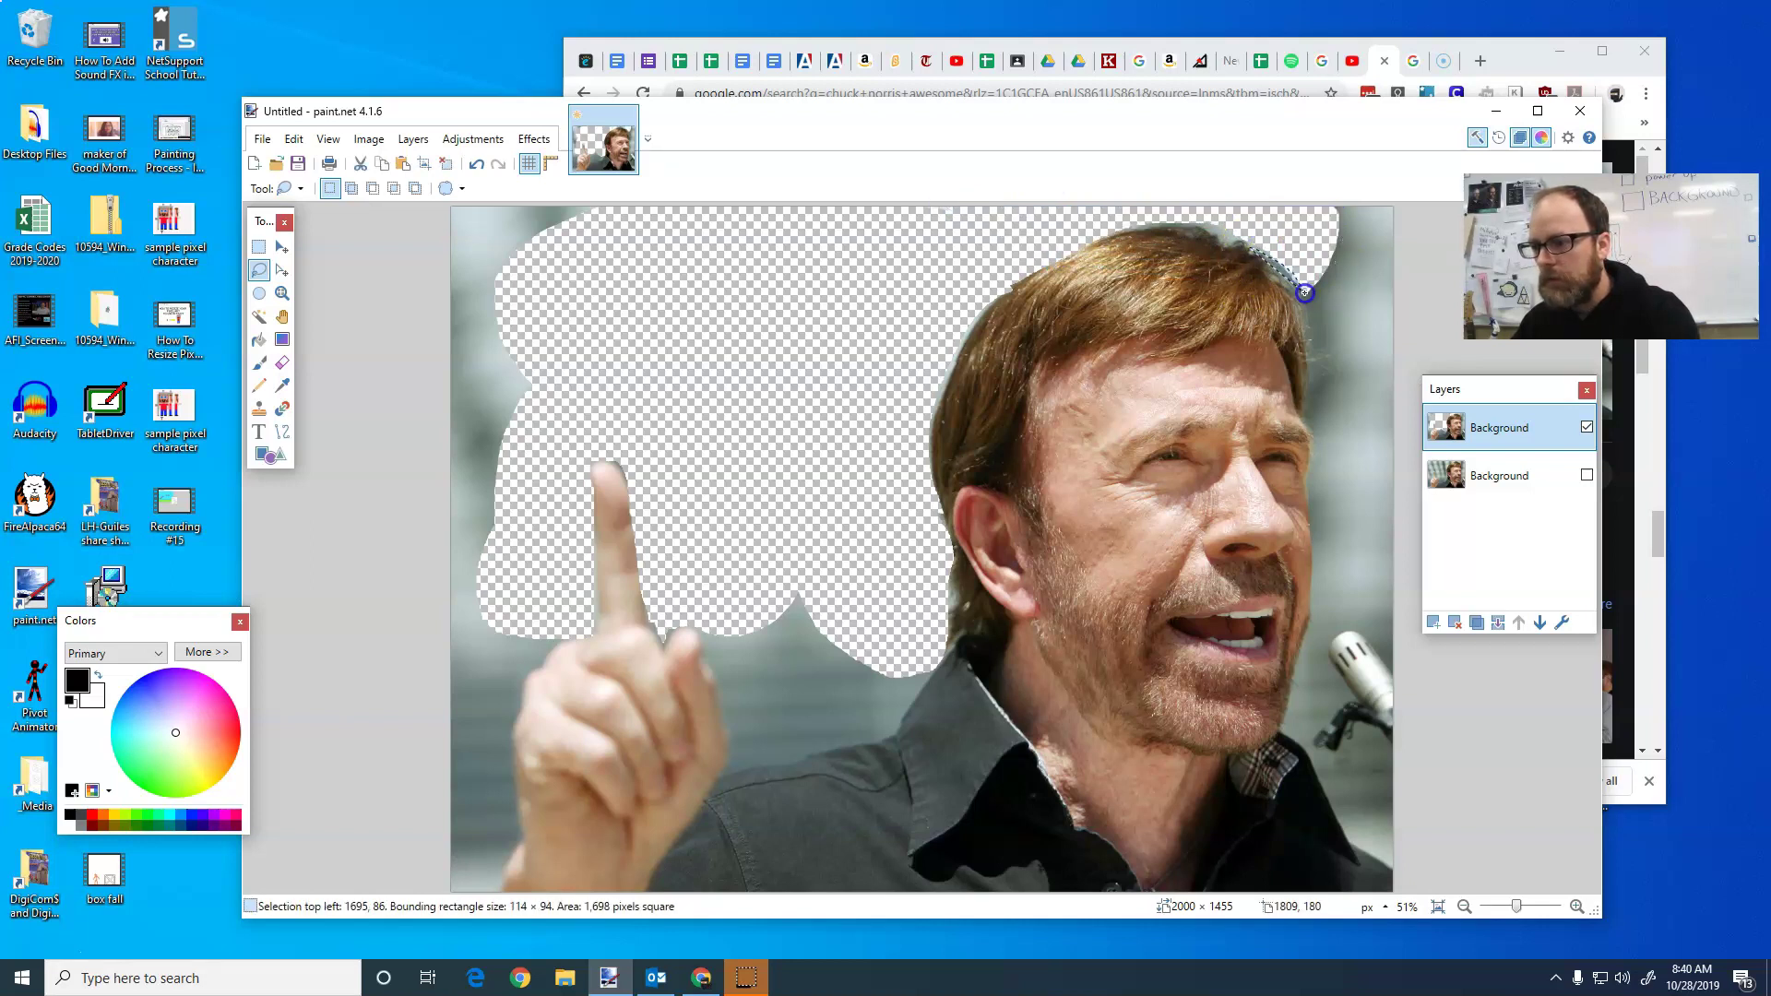
{"action": "mouse_move", "coordinate": [1314, 360]}
{"action": "left_mouse_down"}
{"action": "mouse_move", "coordinate": [1370, 344]}
{"action": "mouse_move", "coordinate": [1388, 270]}
{"action": "mouse_move", "coordinate": [1382, 217]}
{"action": "mouse_move", "coordinate": [1326, 184]}
{"action": "left_mouse_up"}
{"action": "key", "text": "Delete"}
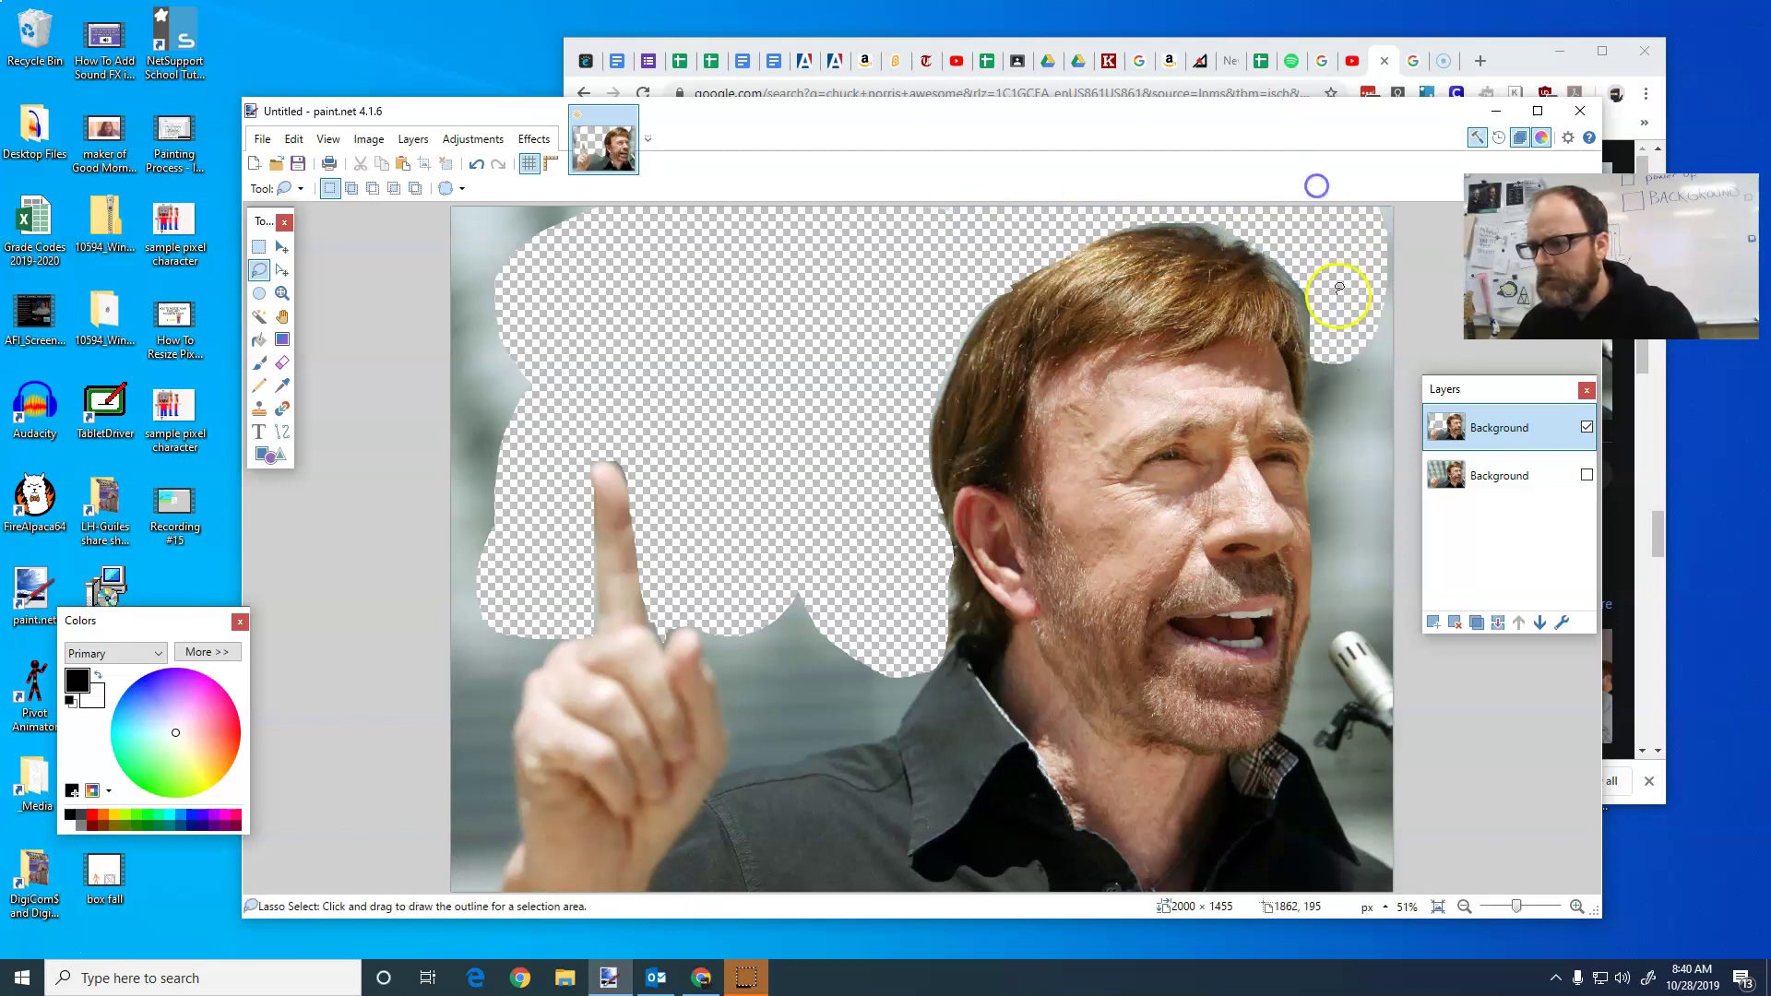
{"action": "left_click_drag", "start_coordinate": [1313, 324], "coordinate": [1308, 394]}
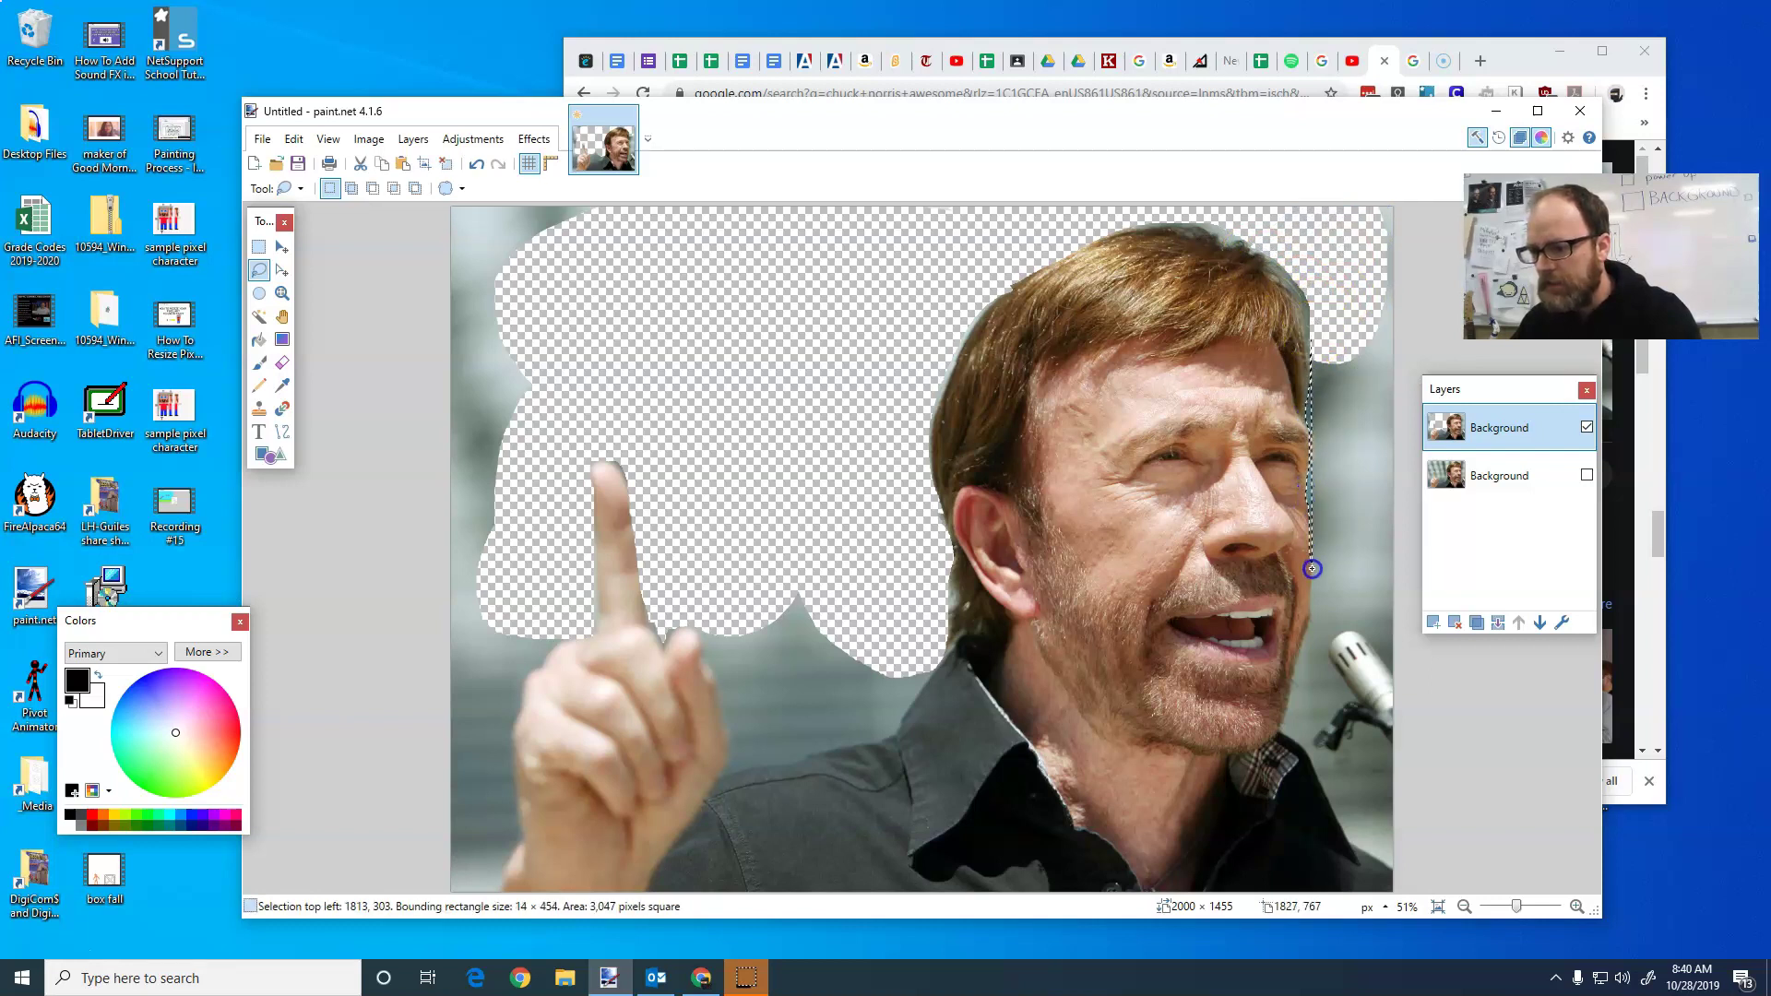
{"action": "mouse_move", "coordinate": [1312, 568]}
{"action": "left_mouse_down"}
{"action": "mouse_move", "coordinate": [1385, 581]}
{"action": "mouse_move", "coordinate": [1416, 461]}
{"action": "mouse_move", "coordinate": [1383, 203]}
{"action": "left_mouse_up"}
{"action": "key", "text": "Delete"}
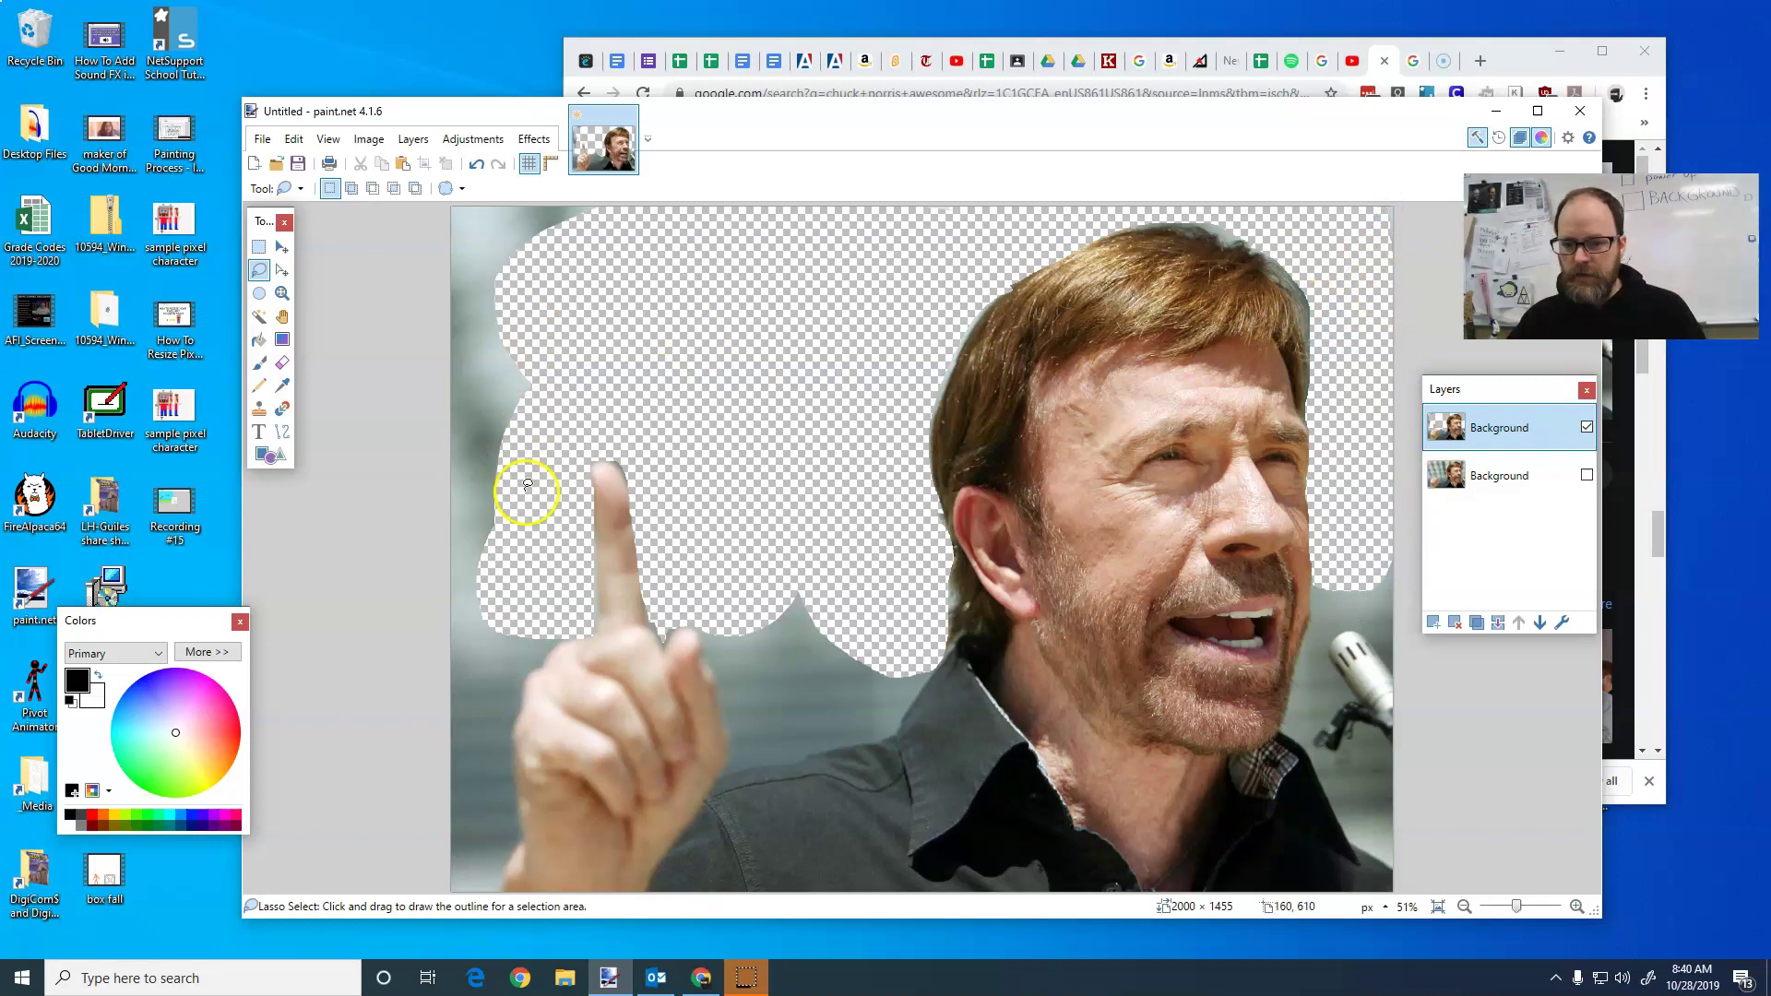
{"action": "mouse_move", "coordinate": [539, 567]}
{"action": "left_mouse_down"}
{"action": "mouse_move", "coordinate": [368, 308]}
{"action": "mouse_move", "coordinate": [369, 144]}
{"action": "mouse_move", "coordinate": [517, 37]}
{"action": "mouse_move", "coordinate": [628, 37]}
{"action": "left_mouse_up"}
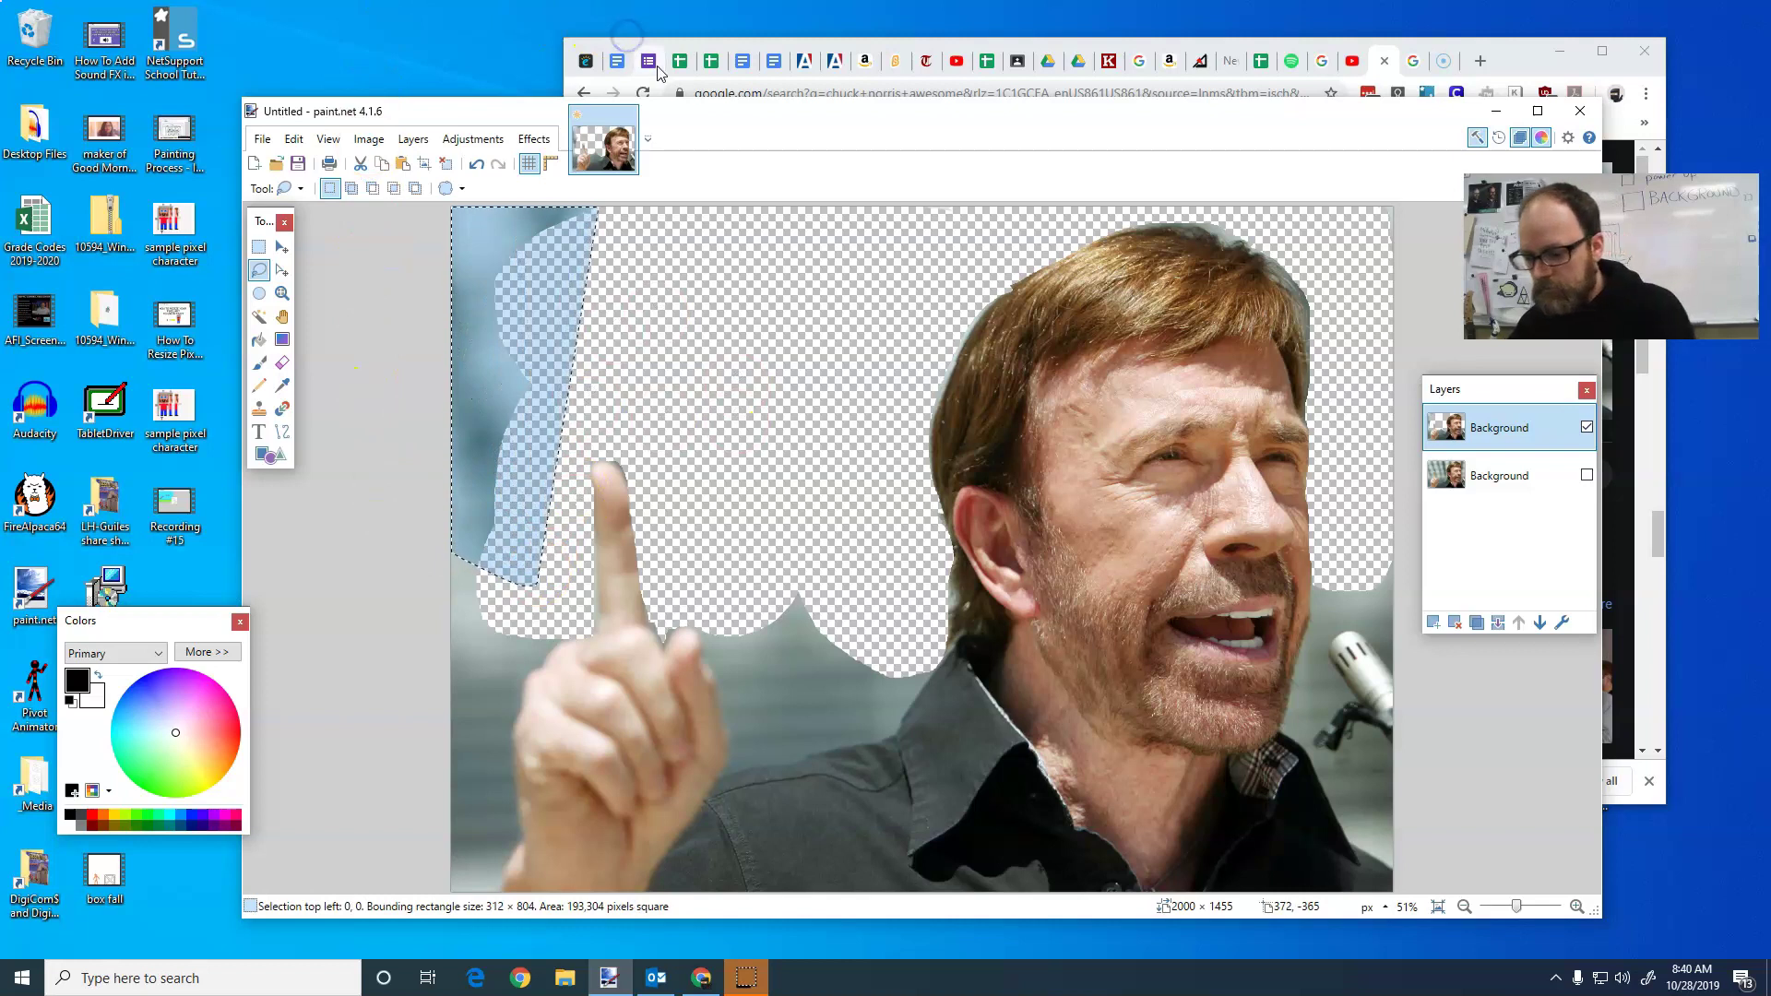
{"action": "key", "text": "Delete"}
Show the untouched lower photo copy beneath the cut-out top layer
{"action": "left_click", "coordinate": [1586, 476]}
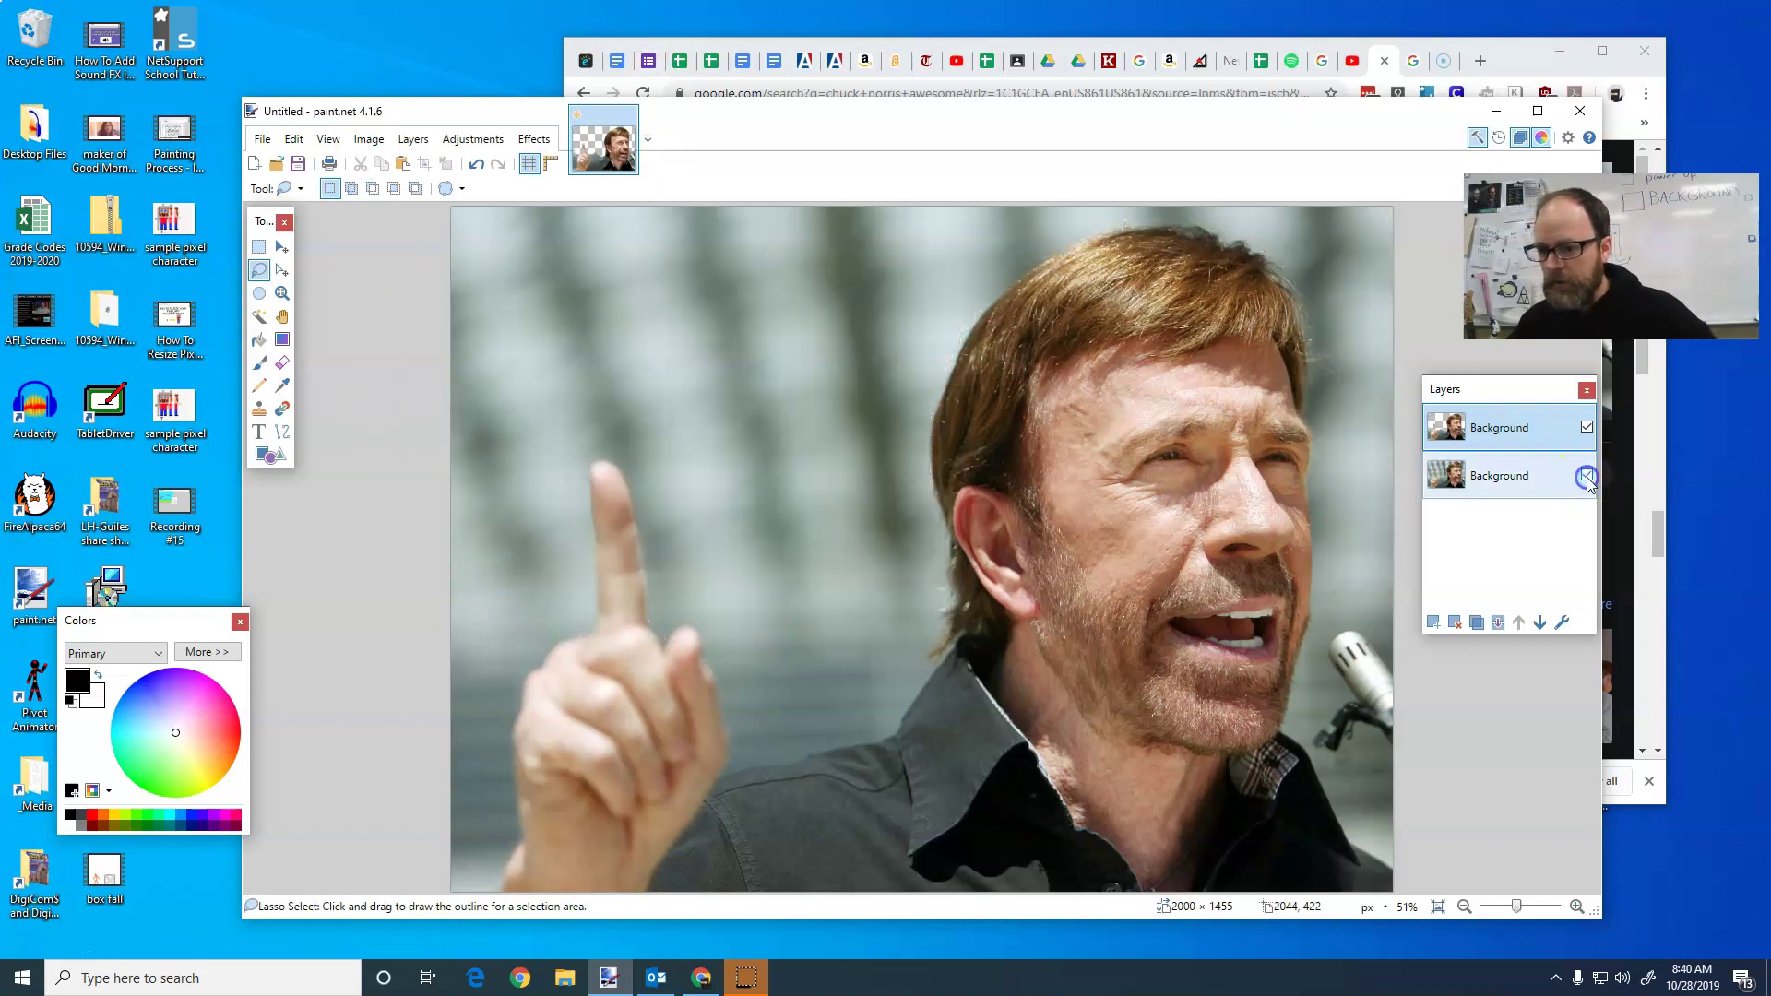
{"action": "left_click", "coordinate": [1587, 428]}
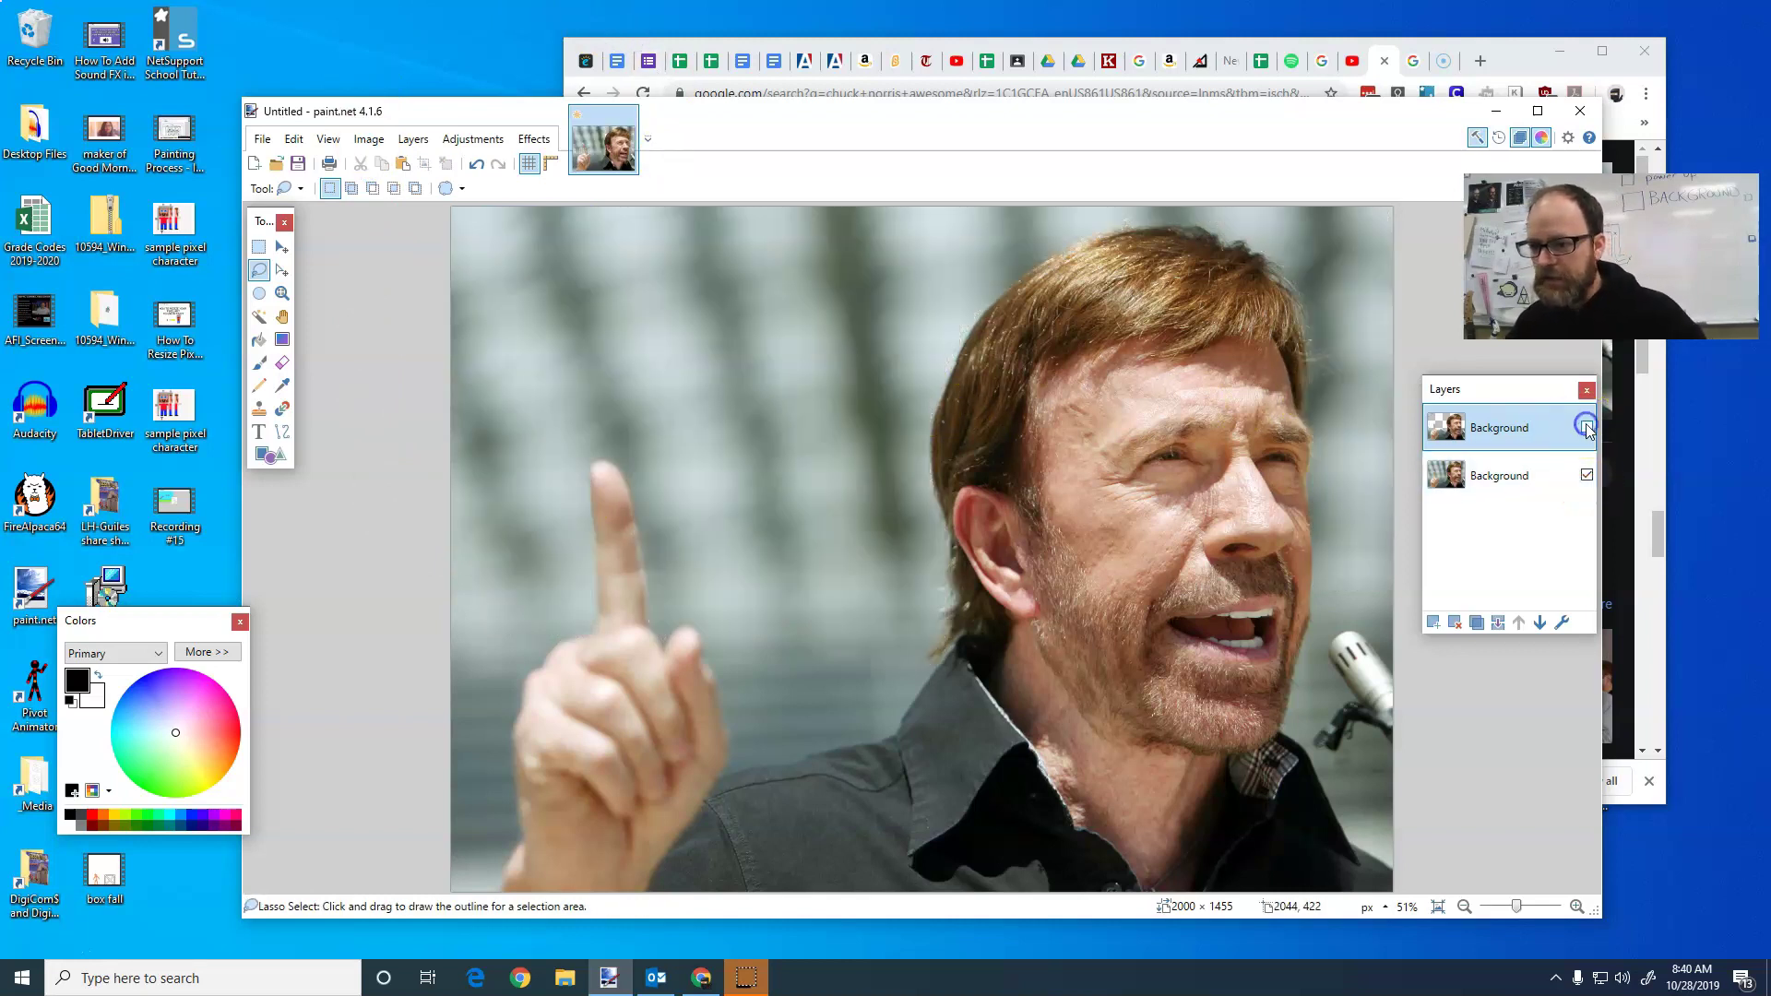
{"action": "left_click", "coordinate": [933, 430]}
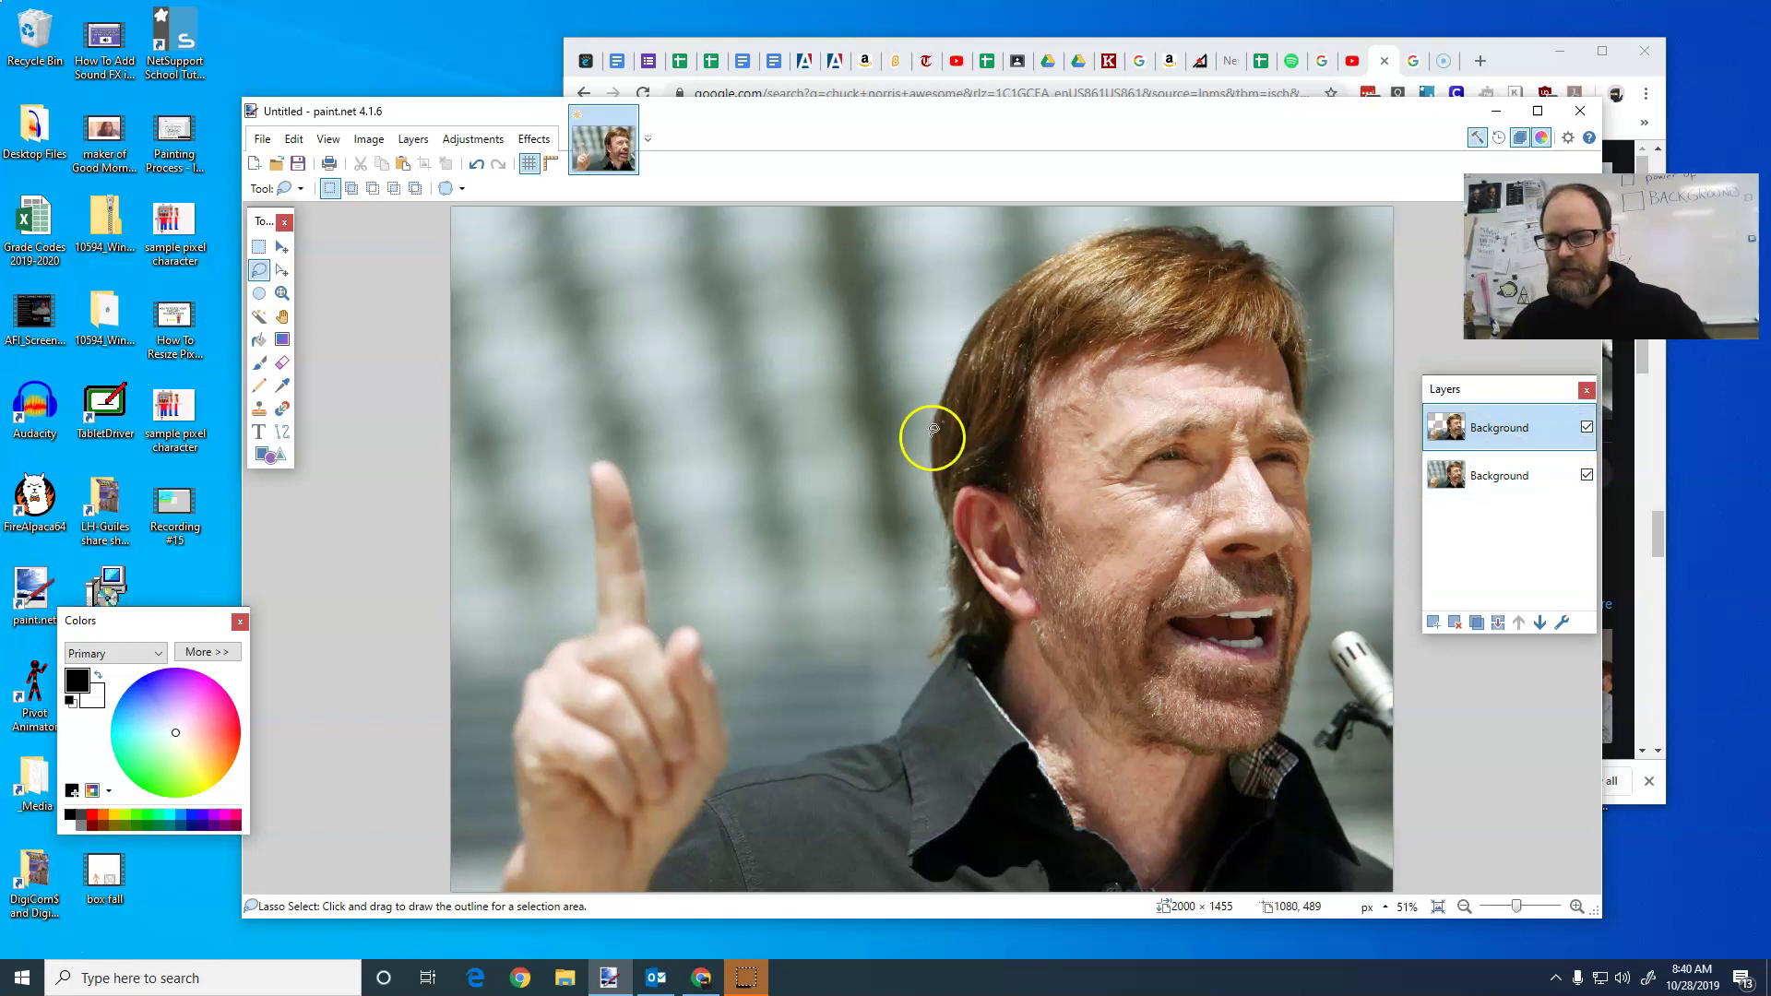
Add Layer 3 between the photo copies and type MONDAY IS AWESOME! in the upper-left sky
{"action": "left_click", "coordinate": [260, 432]}
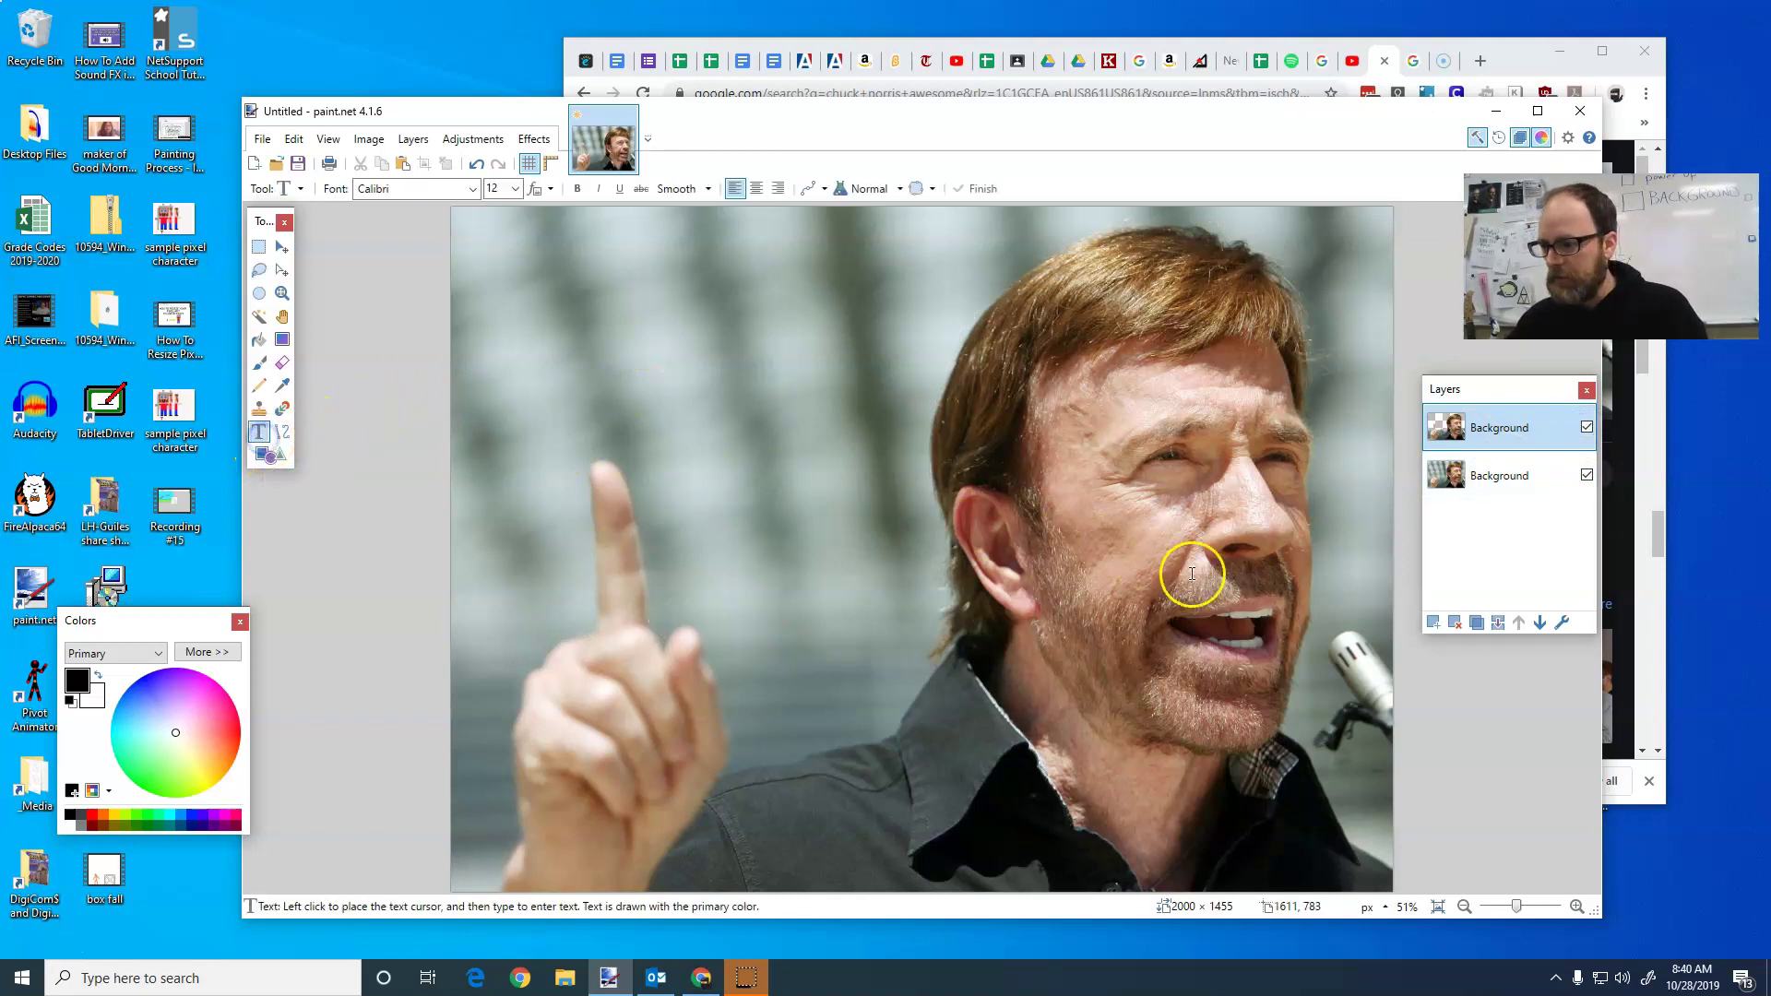
{"action": "left_click", "coordinate": [1434, 623]}
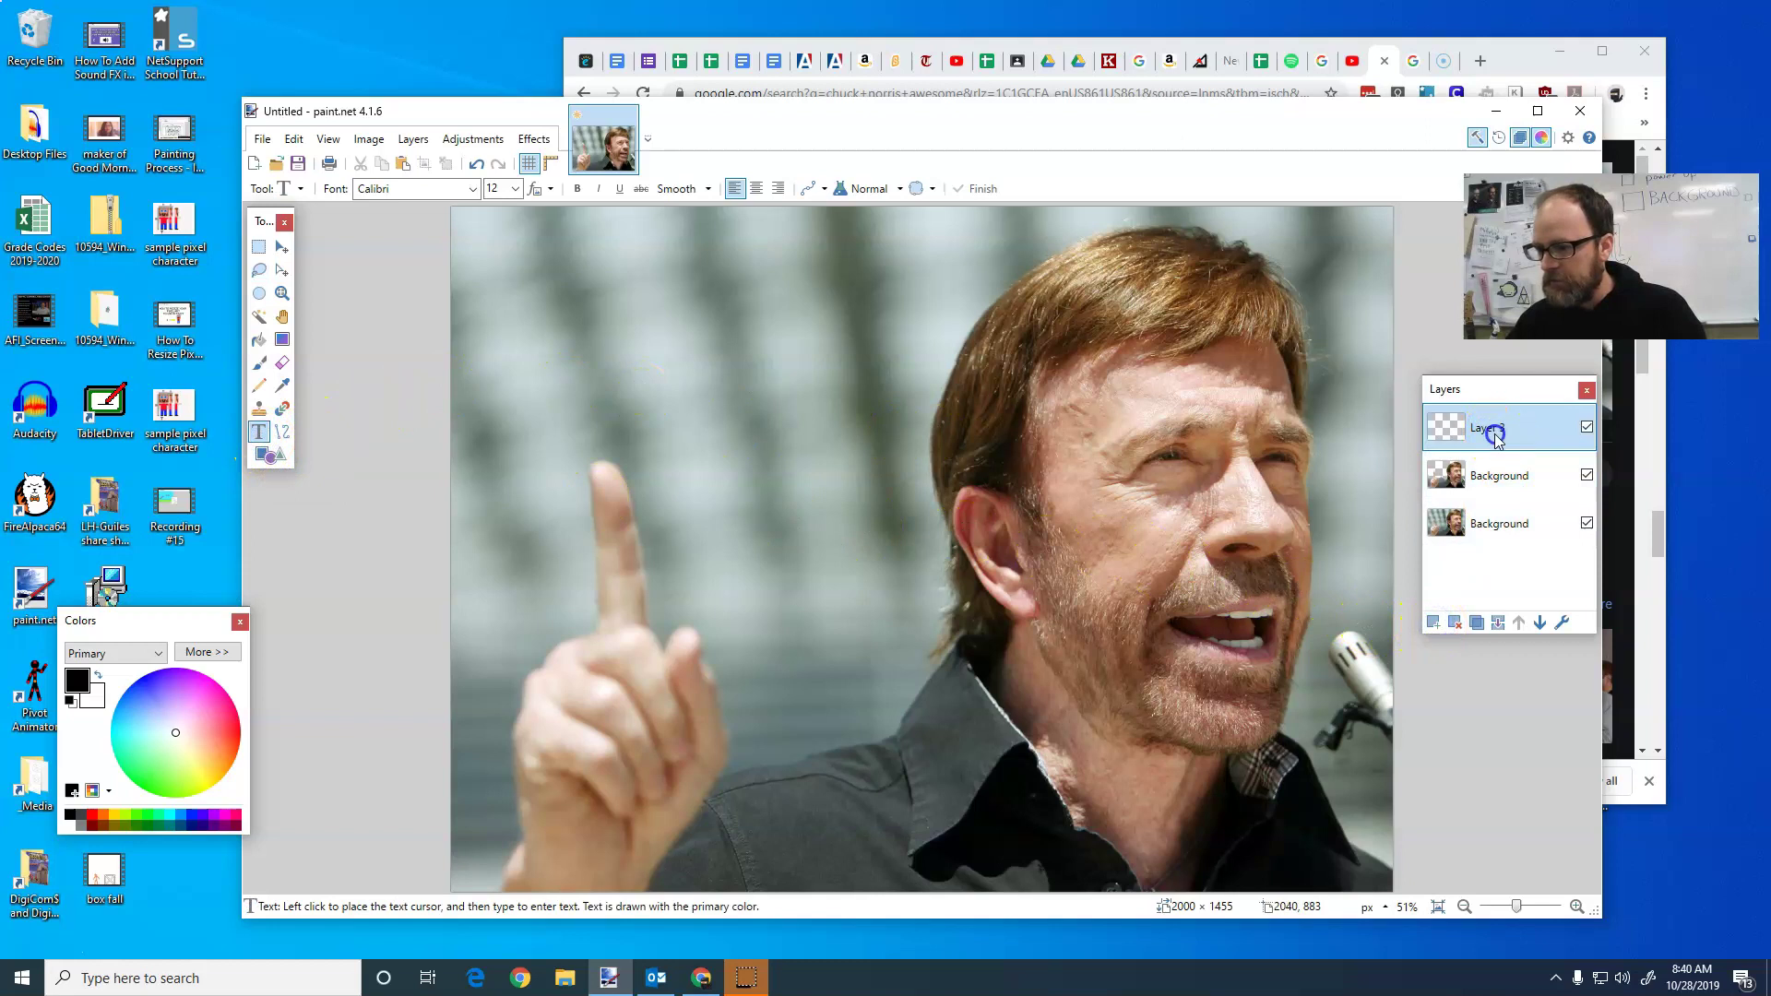
{"action": "left_click_drag", "start_coordinate": [1494, 428], "coordinate": [1491, 476]}
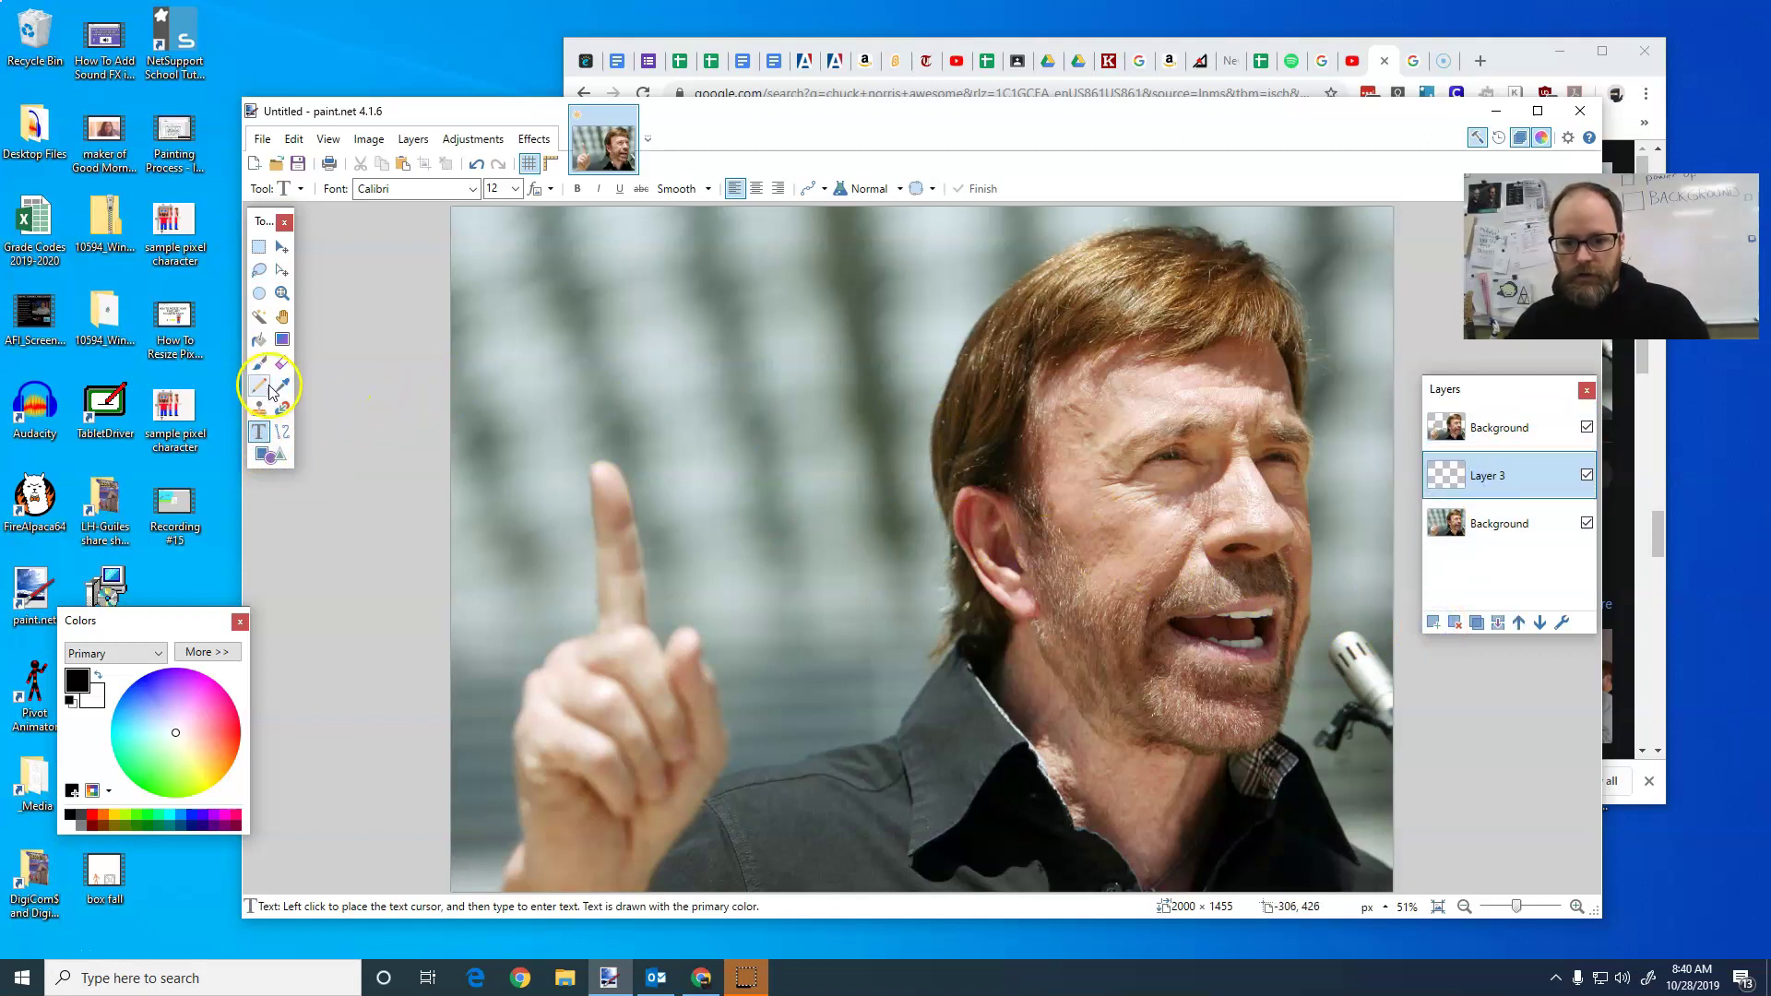
{"action": "left_click", "coordinate": [661, 386]}
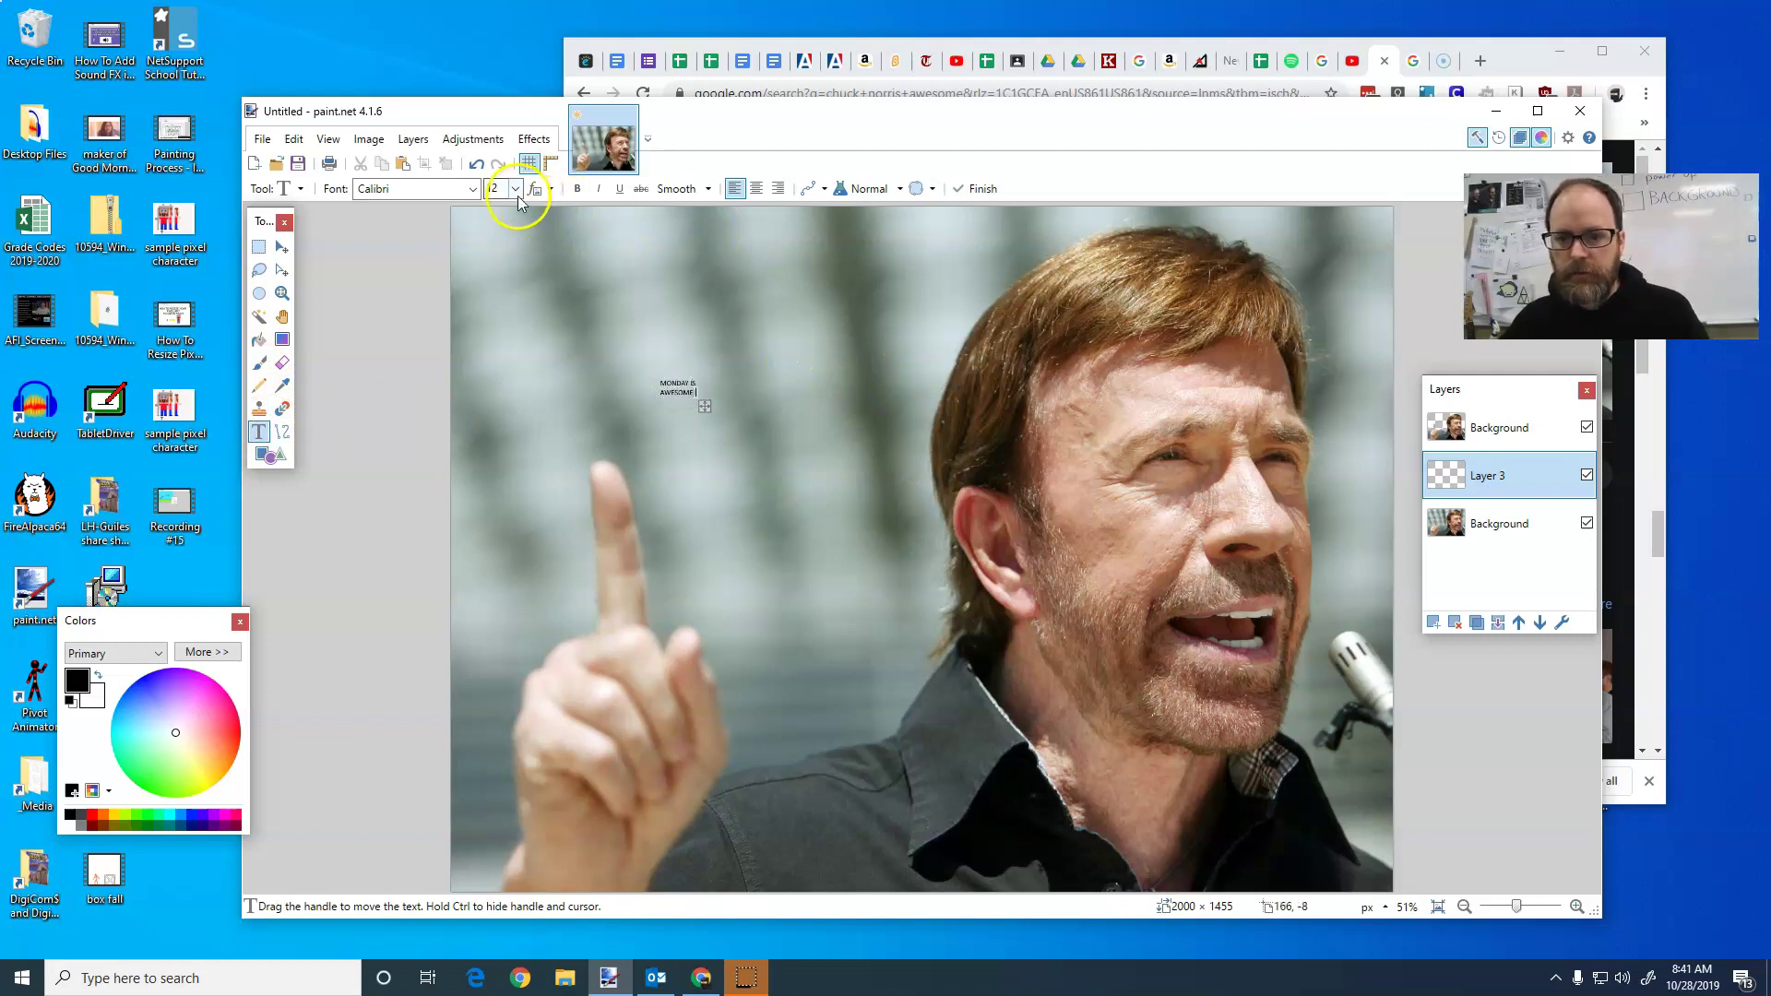
Set the caption to Cooper Black size 108 and move it up-left behind the finger
{"action": "left_click", "coordinate": [472, 189]}
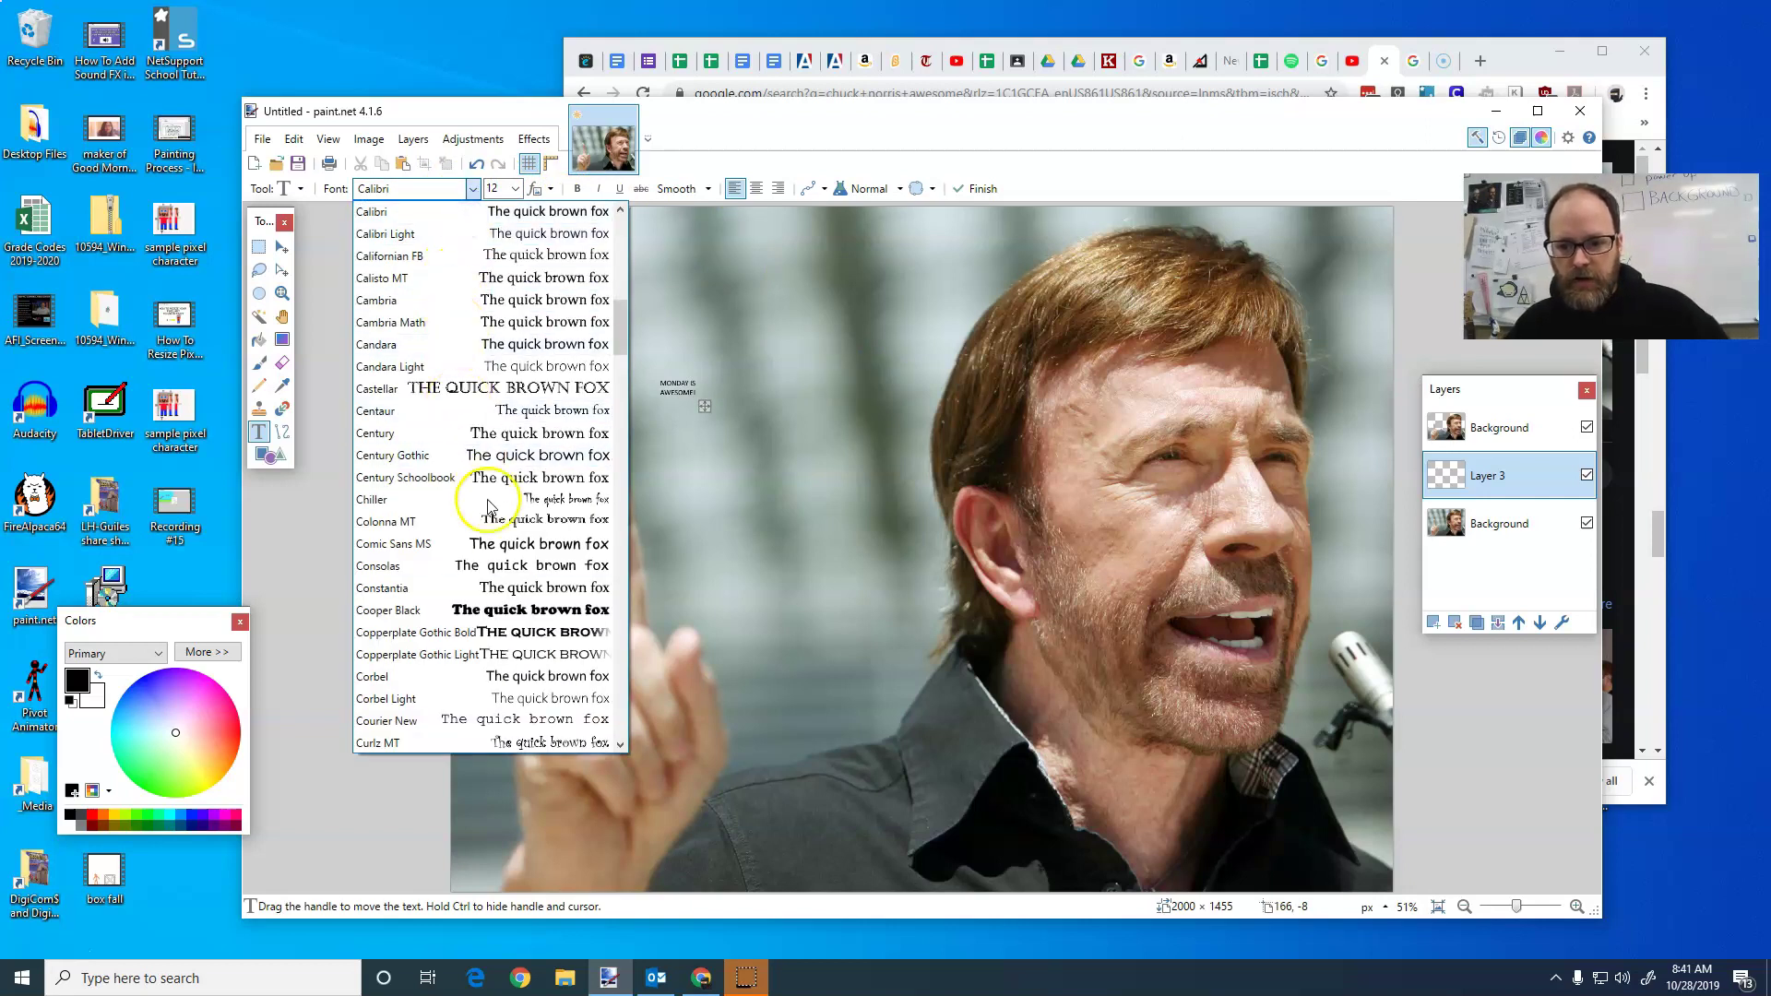
{"action": "left_click", "coordinate": [504, 607]}
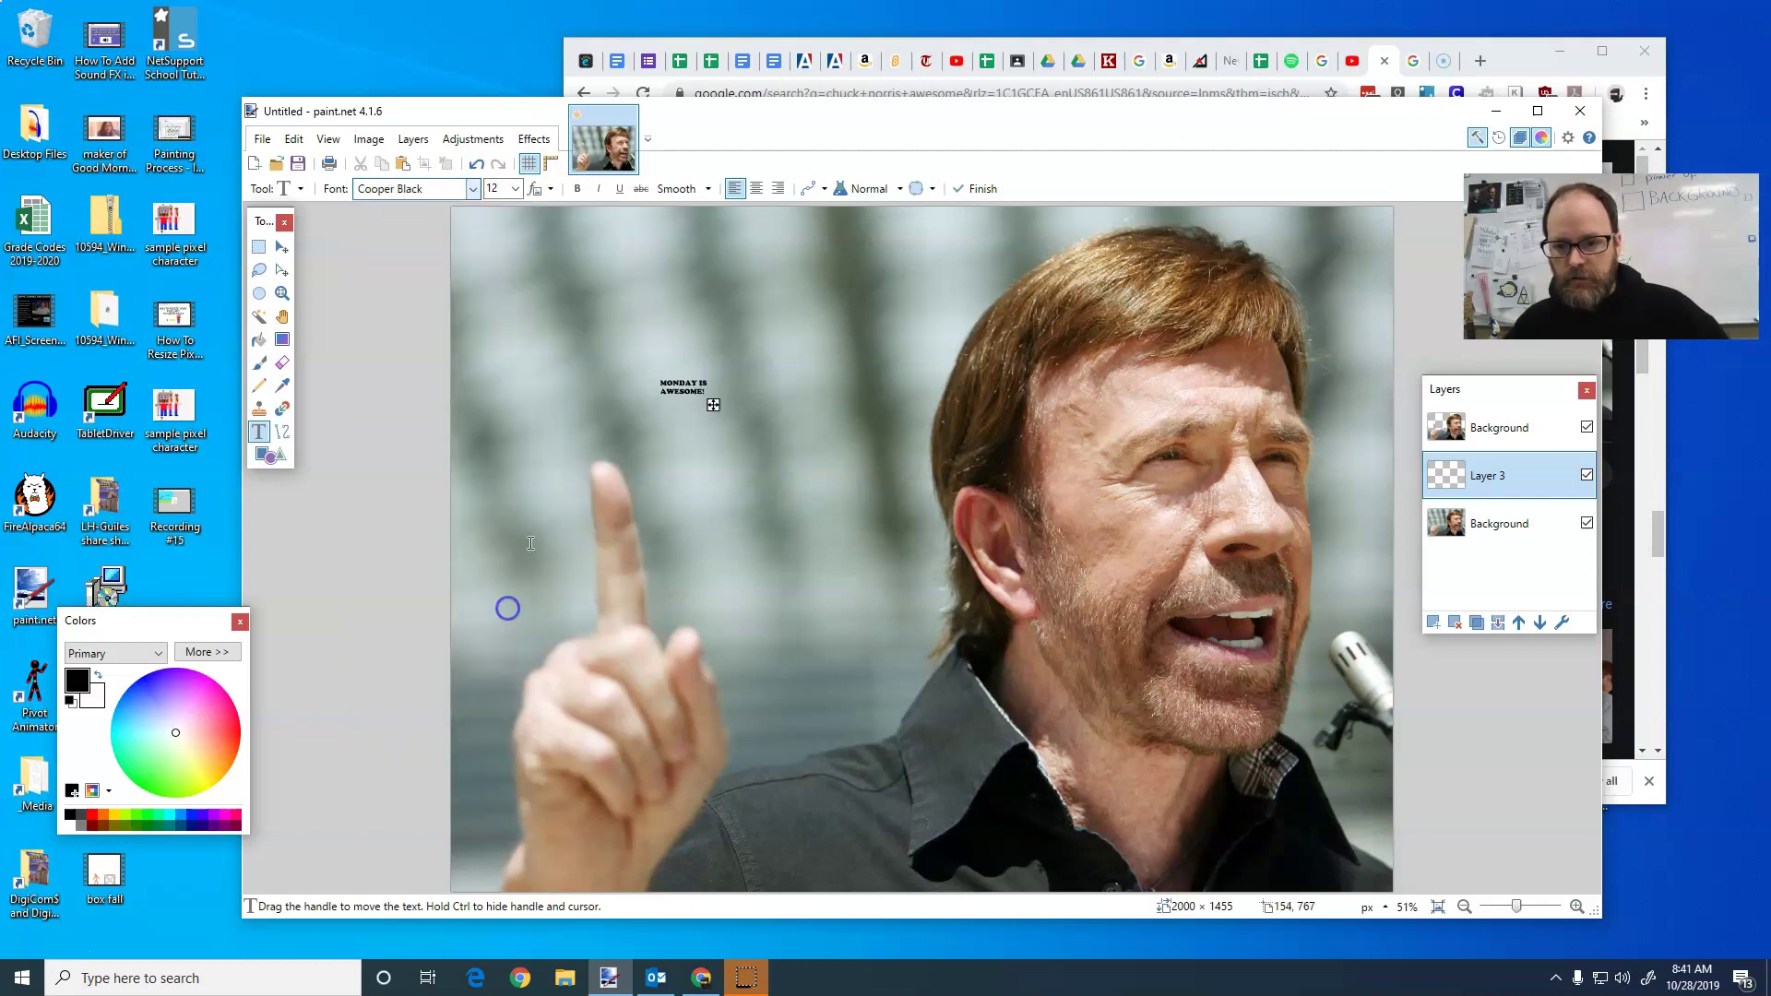
{"action": "left_click", "coordinate": [515, 189]}
{"action": "left_click", "coordinate": [495, 456]}
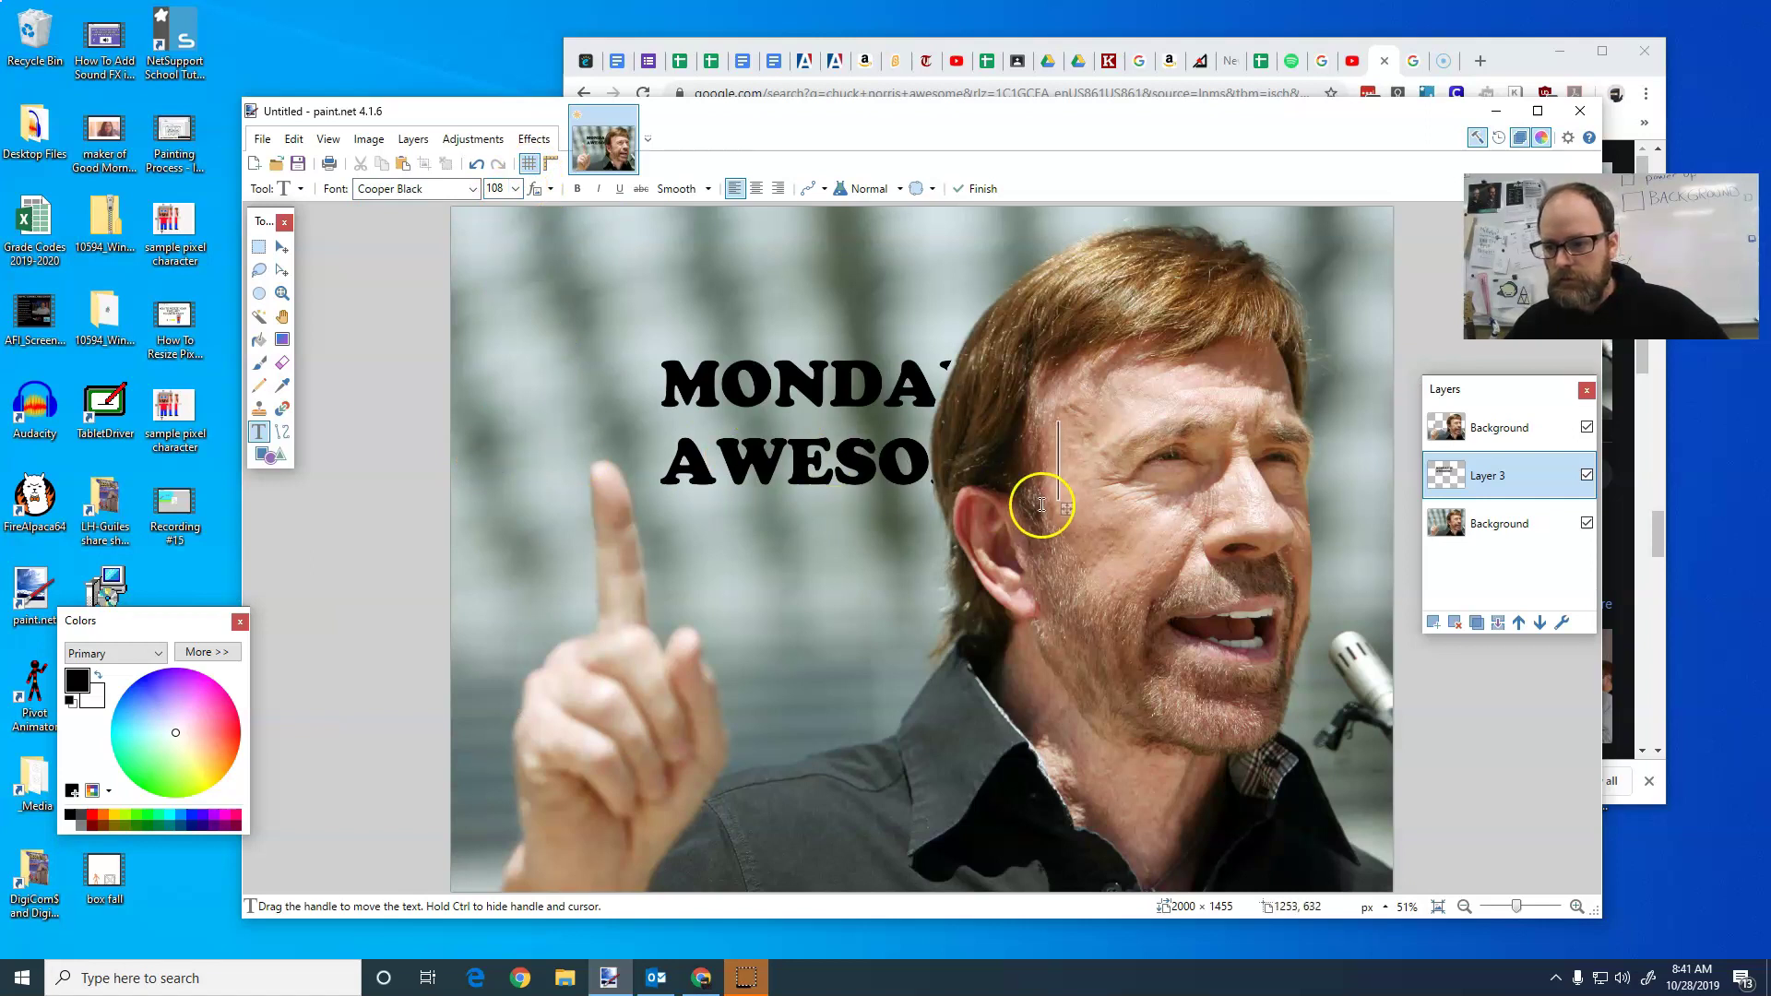
{"action": "left_click_drag", "start_coordinate": [1067, 511], "coordinate": [936, 498]}
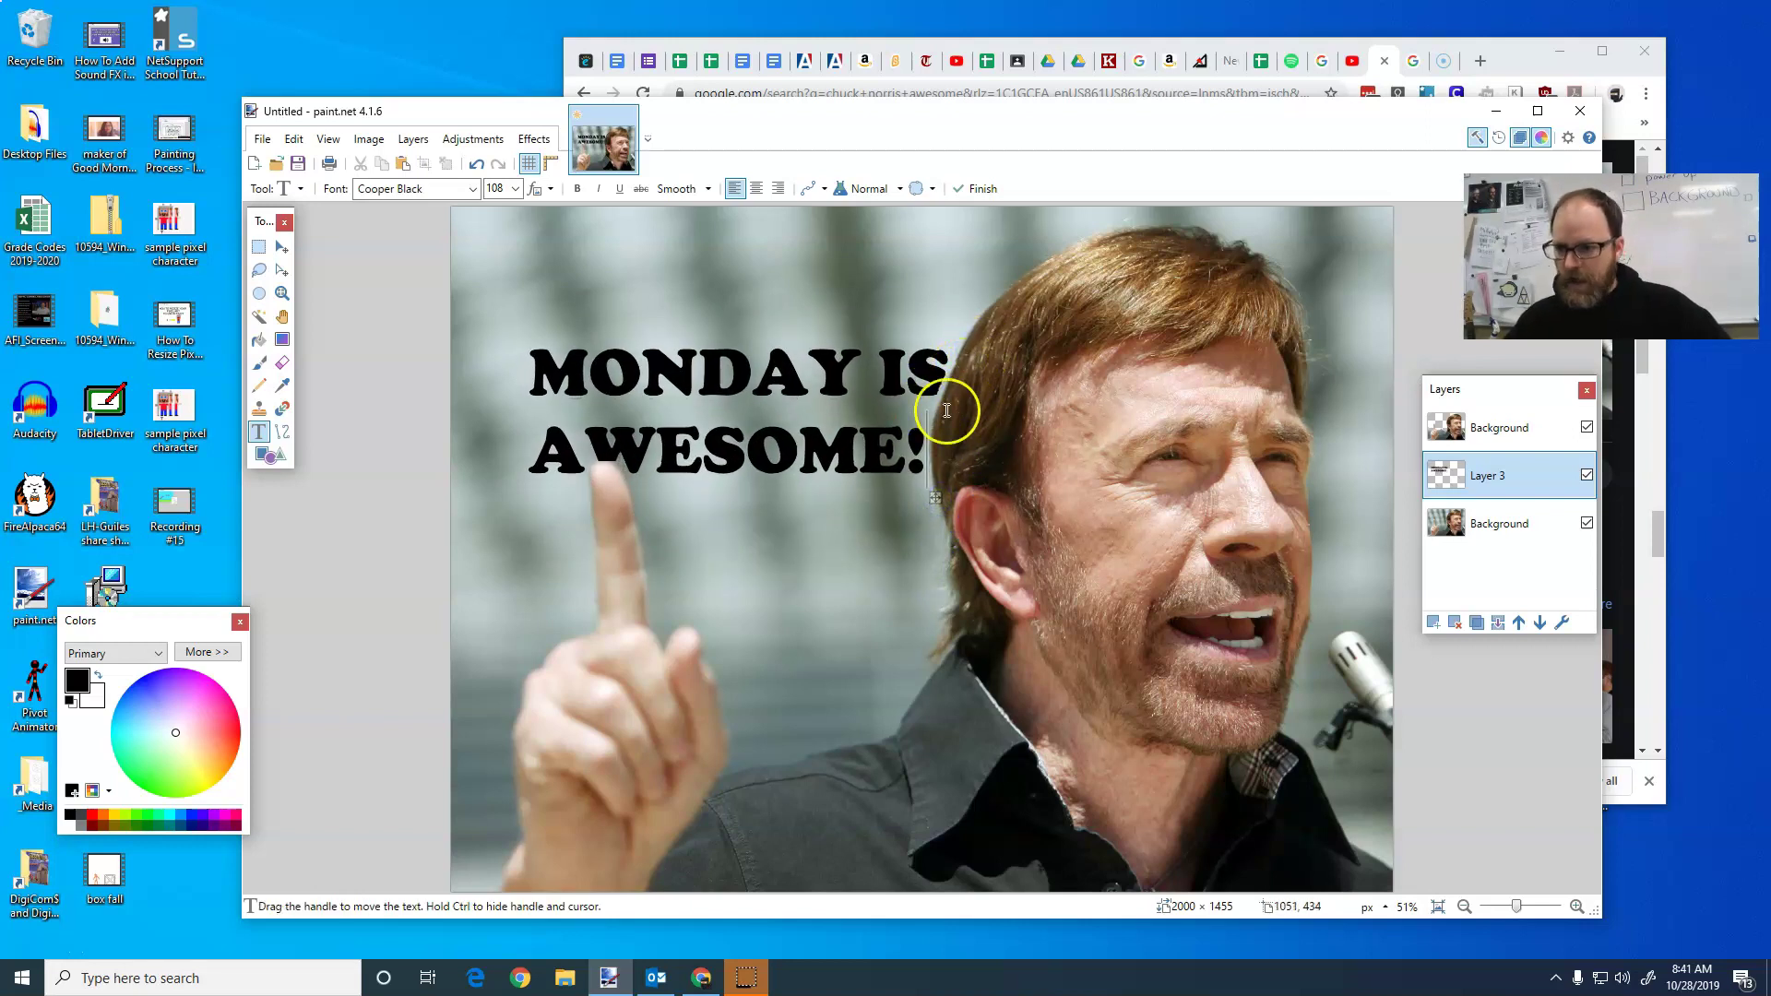
Commit the text by selecting the top Background layer, then zoom onto the text beside the ear
{"action": "left_click", "coordinate": [1507, 434]}
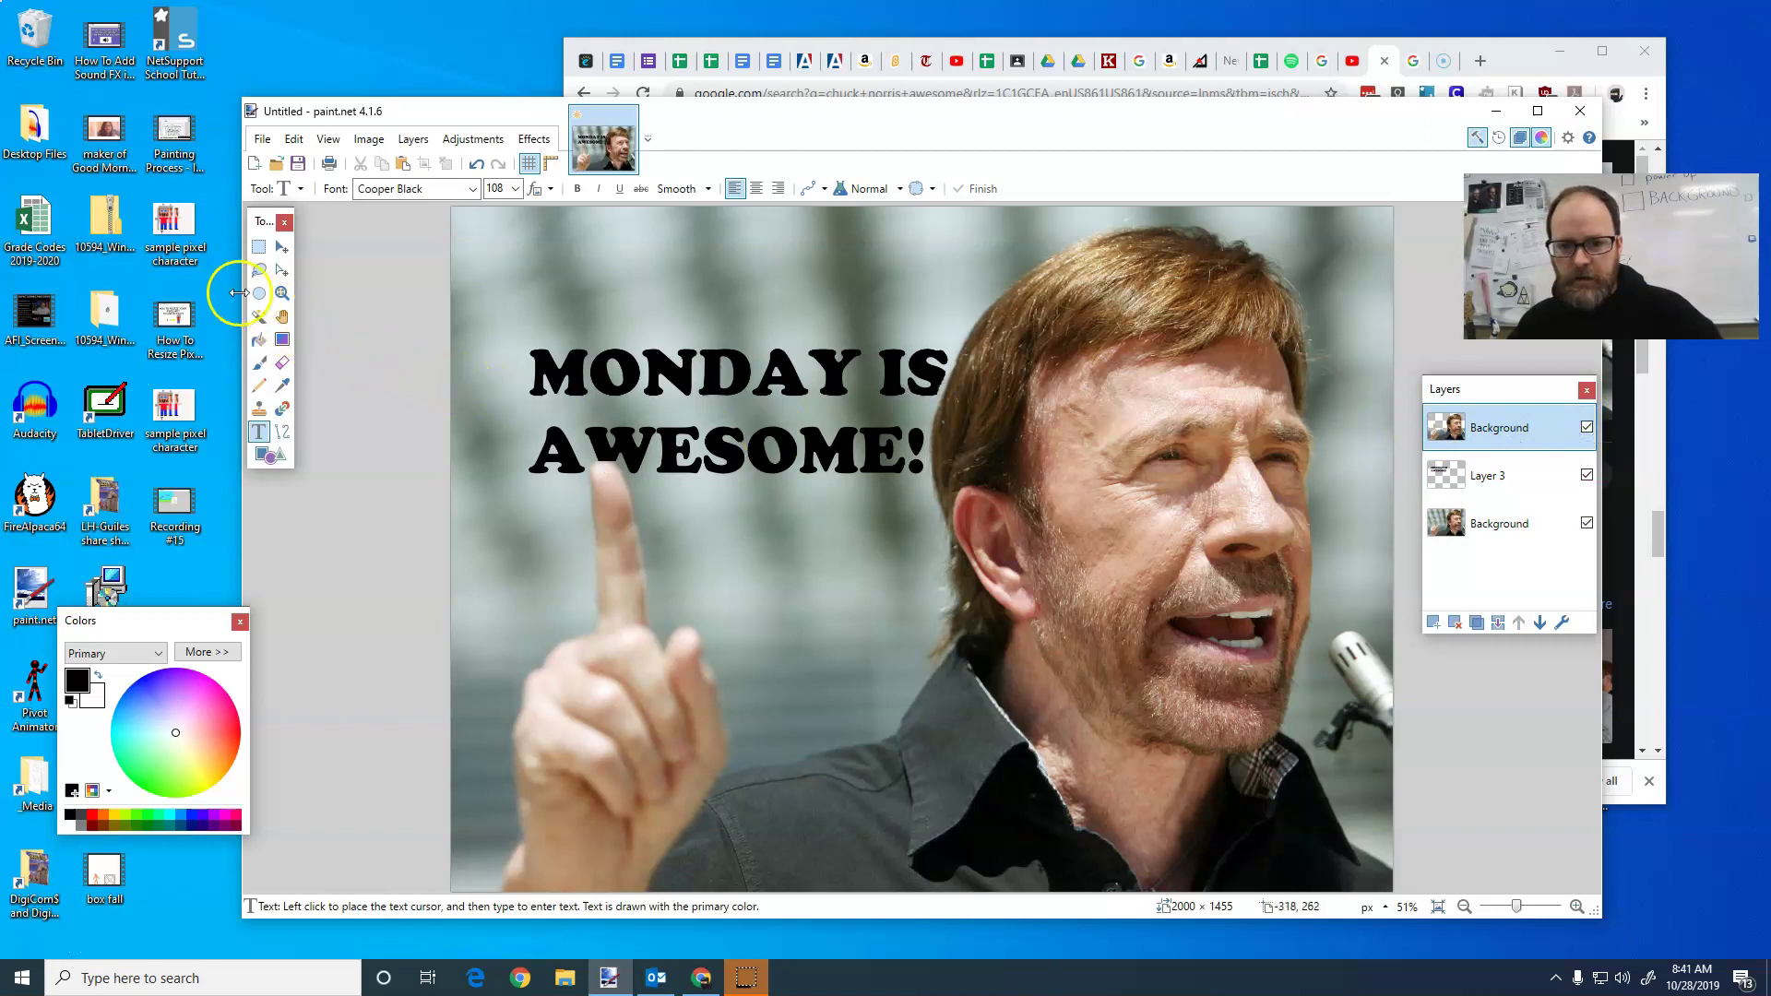
{"action": "left_click", "coordinate": [282, 295]}
{"action": "left_click_drag", "start_coordinate": [992, 452], "coordinate": [1021, 407]}
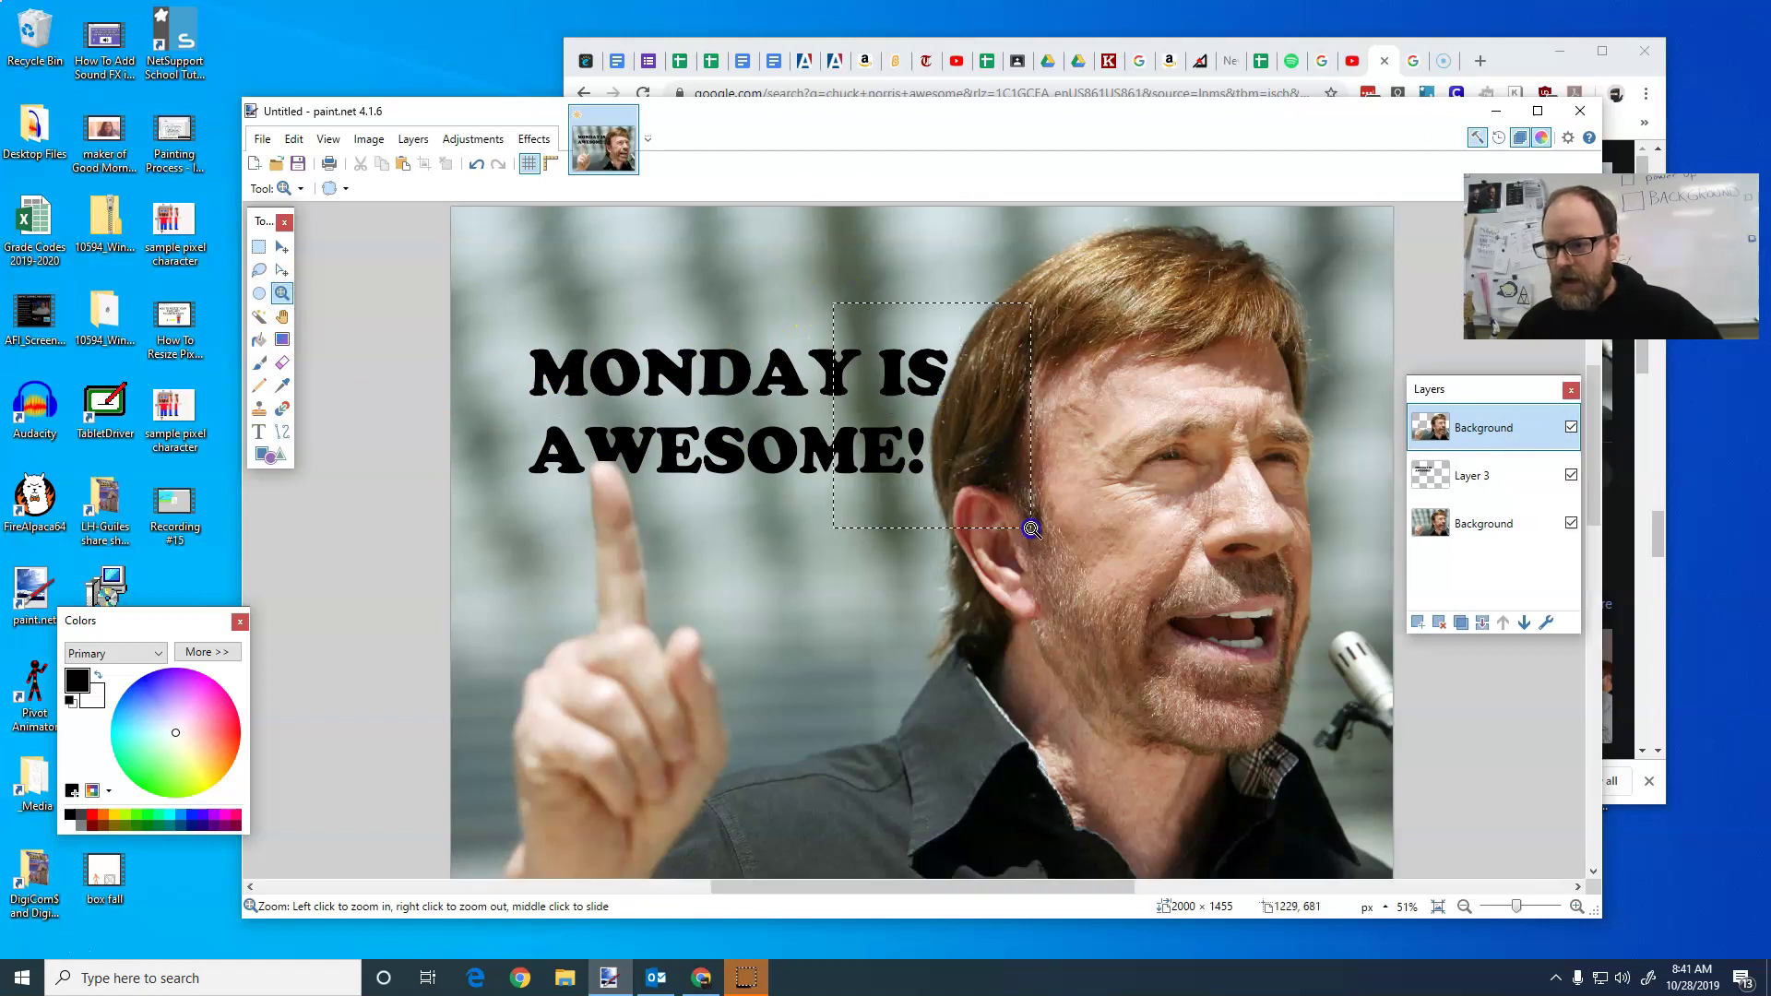
Erase stray top-photo pixels over the letter W with a width-5, 75%-hardness eraser
{"action": "left_click_drag", "start_coordinate": [770, 304], "coordinate": [1082, 731]}
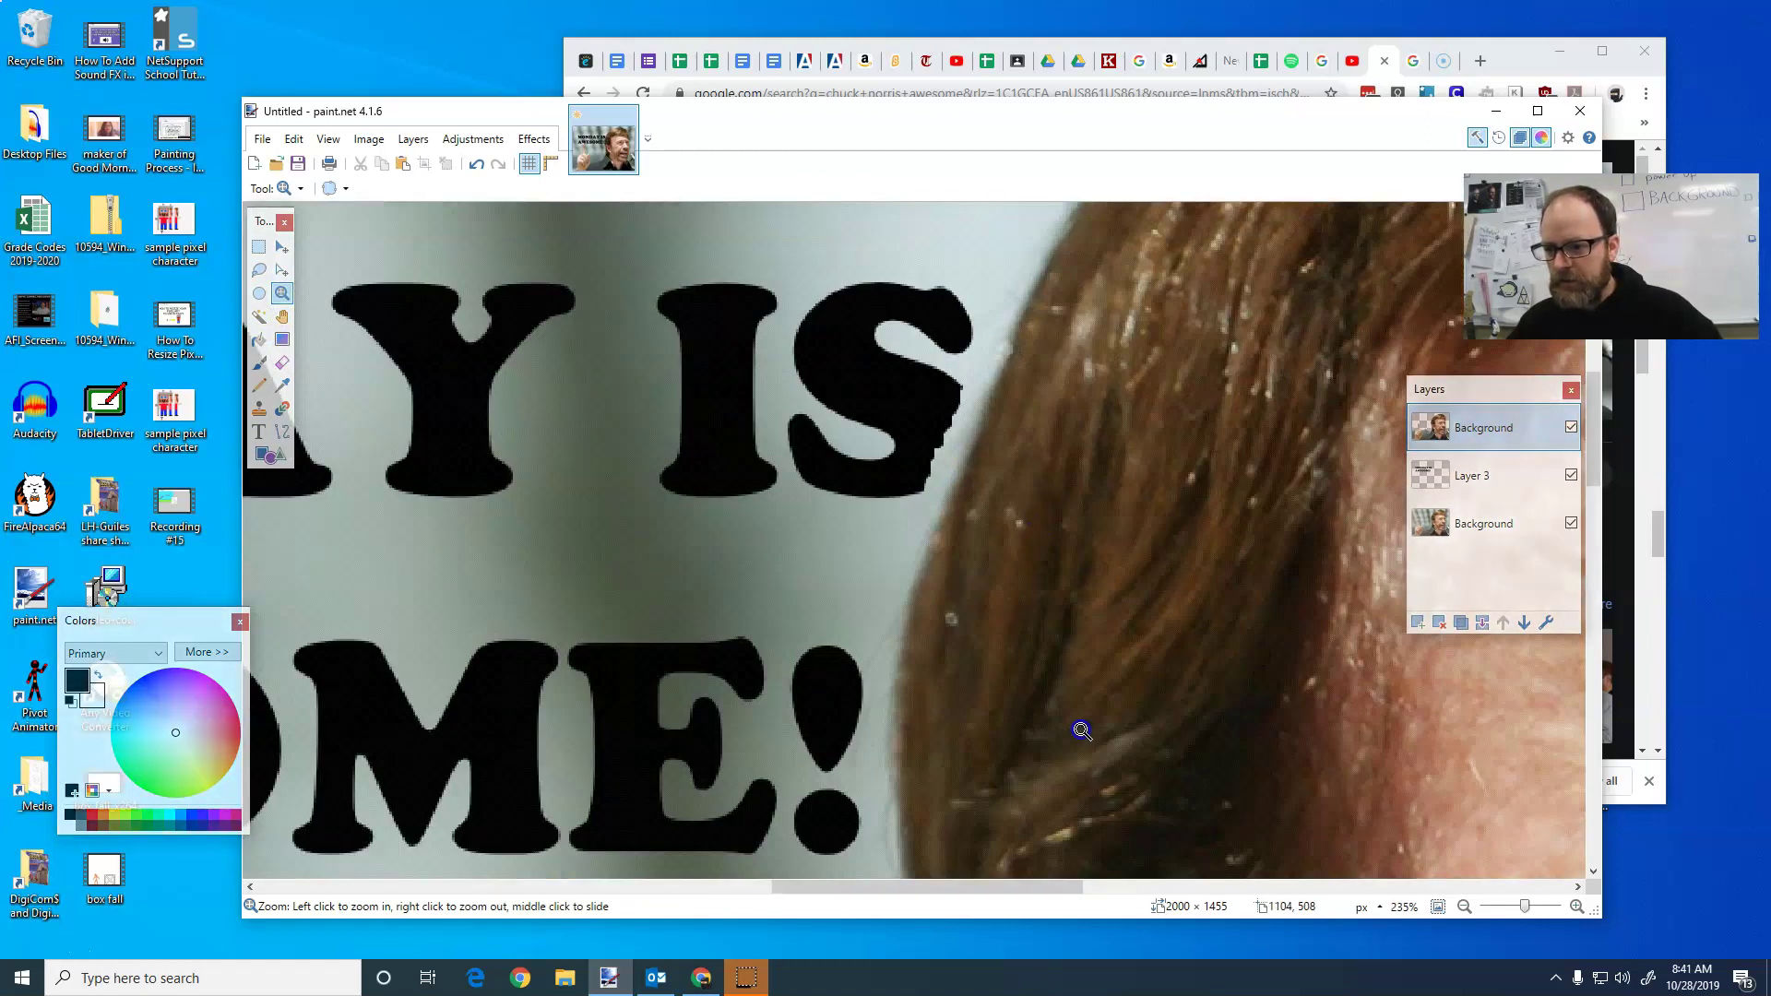
{"action": "left_click", "coordinate": [283, 363]}
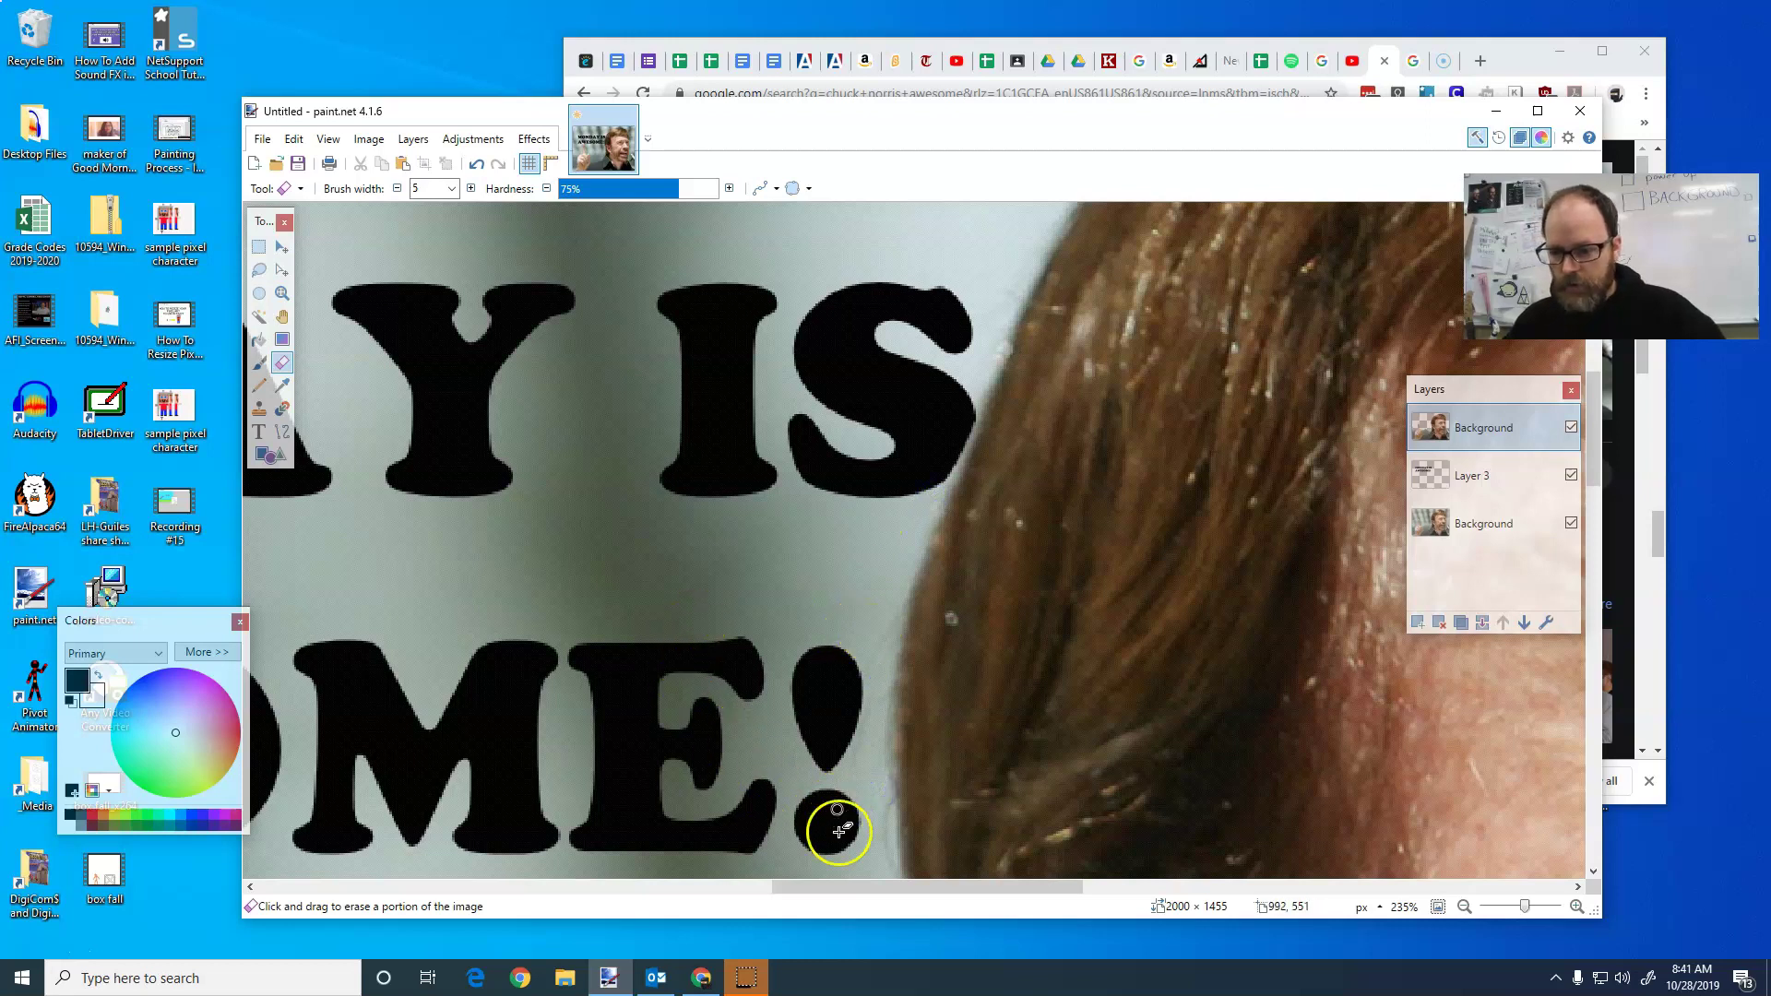
{"action": "left_click_drag", "start_coordinate": [830, 888], "coordinate": [497, 891]}
{"action": "scroll", "coordinate": [784, 777], "scroll_direction": "down", "scroll_amount": 1}
{"action": "scroll", "coordinate": [783, 778], "scroll_direction": "down", "scroll_amount": 1}
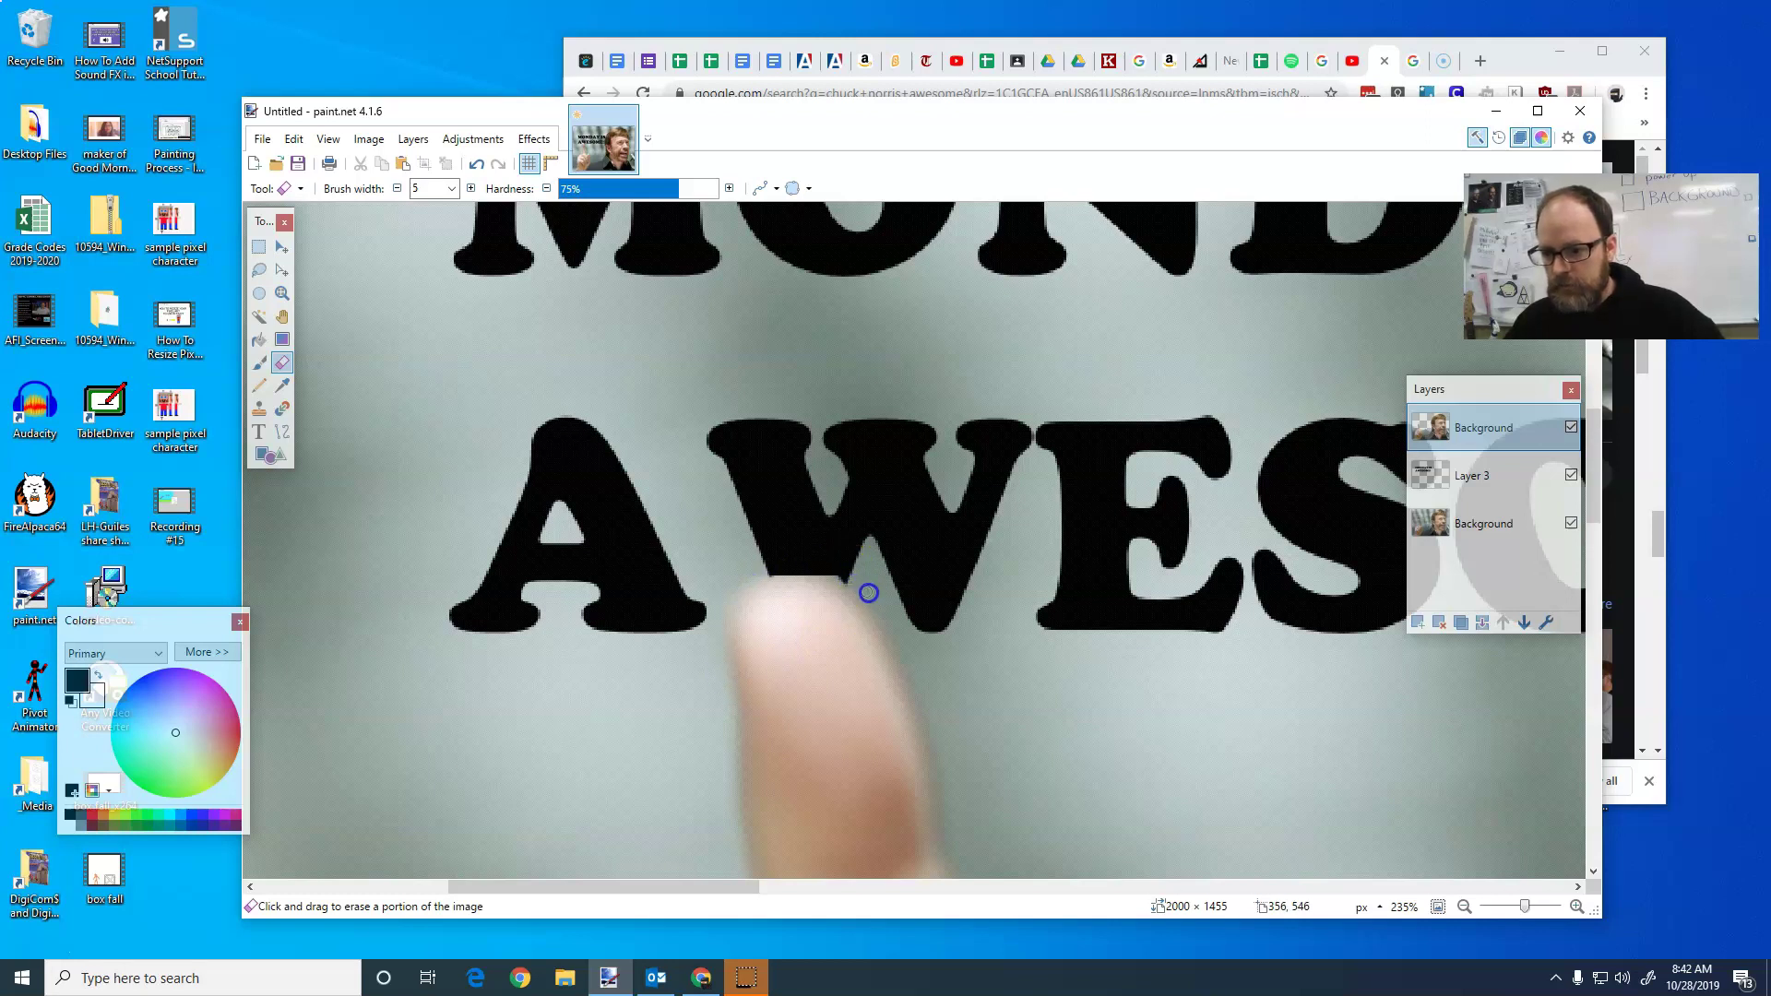
{"action": "left_click_drag", "start_coordinate": [910, 661], "coordinate": [869, 593]}
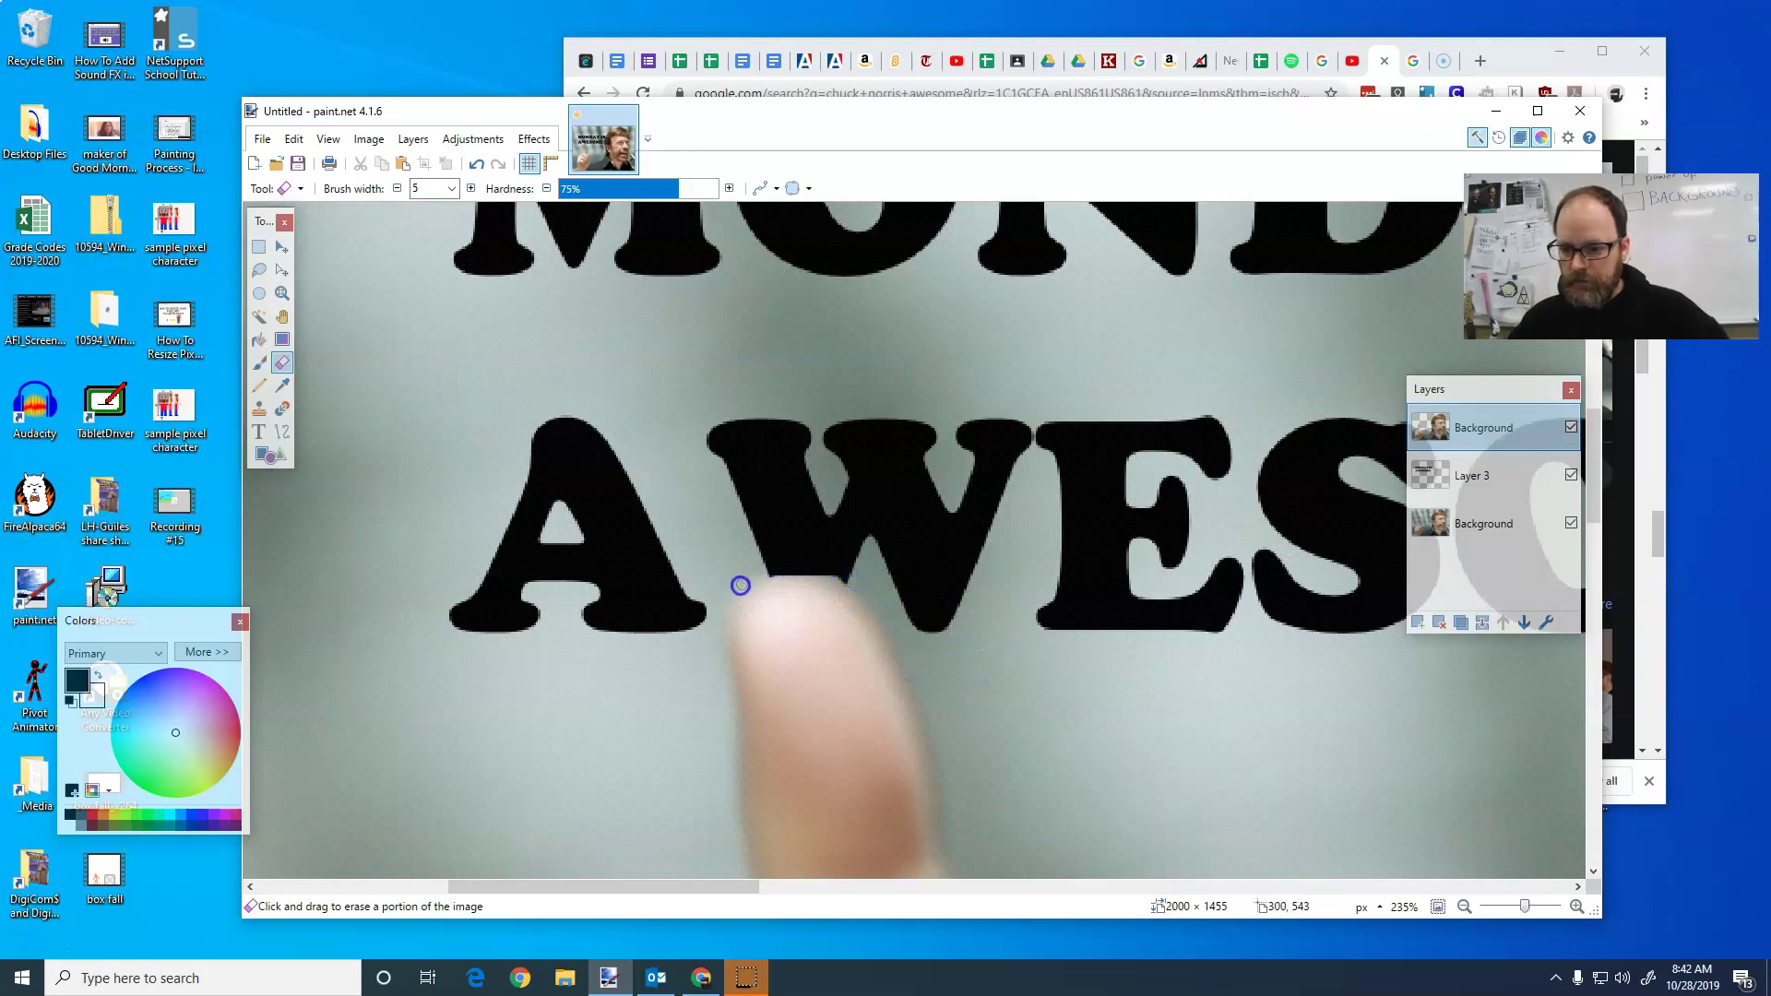
{"action": "left_click", "coordinate": [1571, 430]}
{"action": "left_click", "coordinate": [1571, 429]}
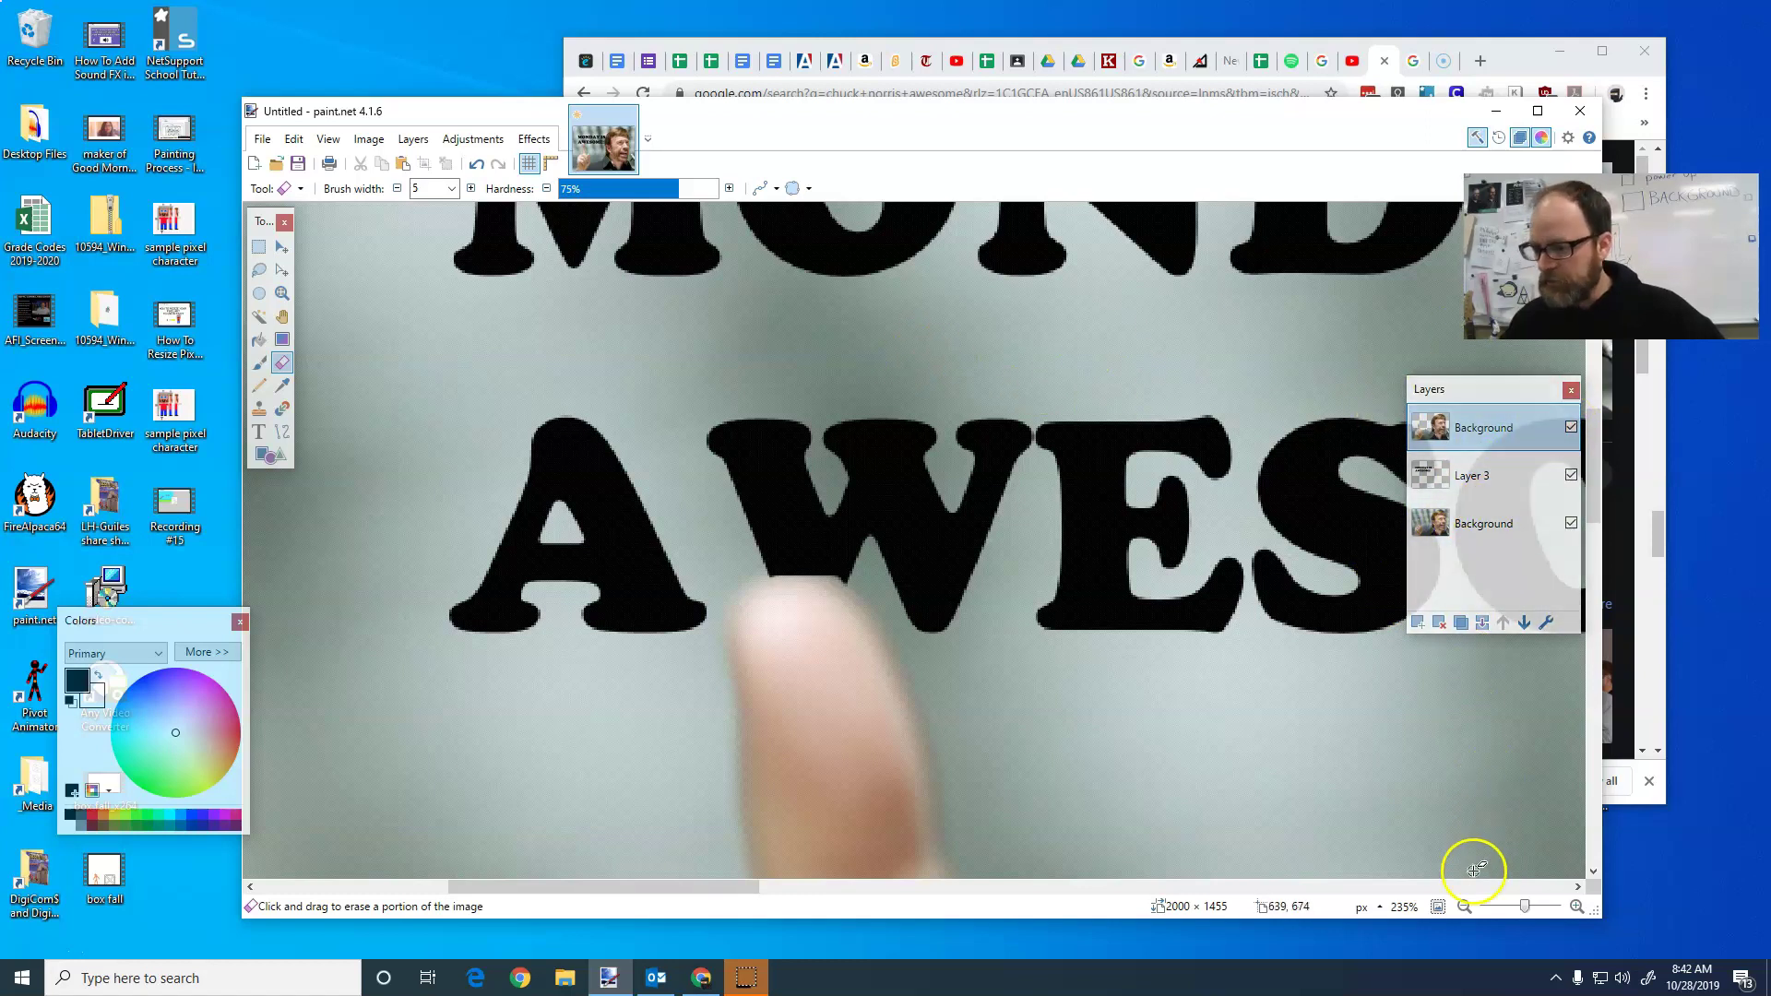
Zoom out and nudge the Layer 3 text slightly right and down
{"action": "left_click", "coordinate": [1464, 909]}
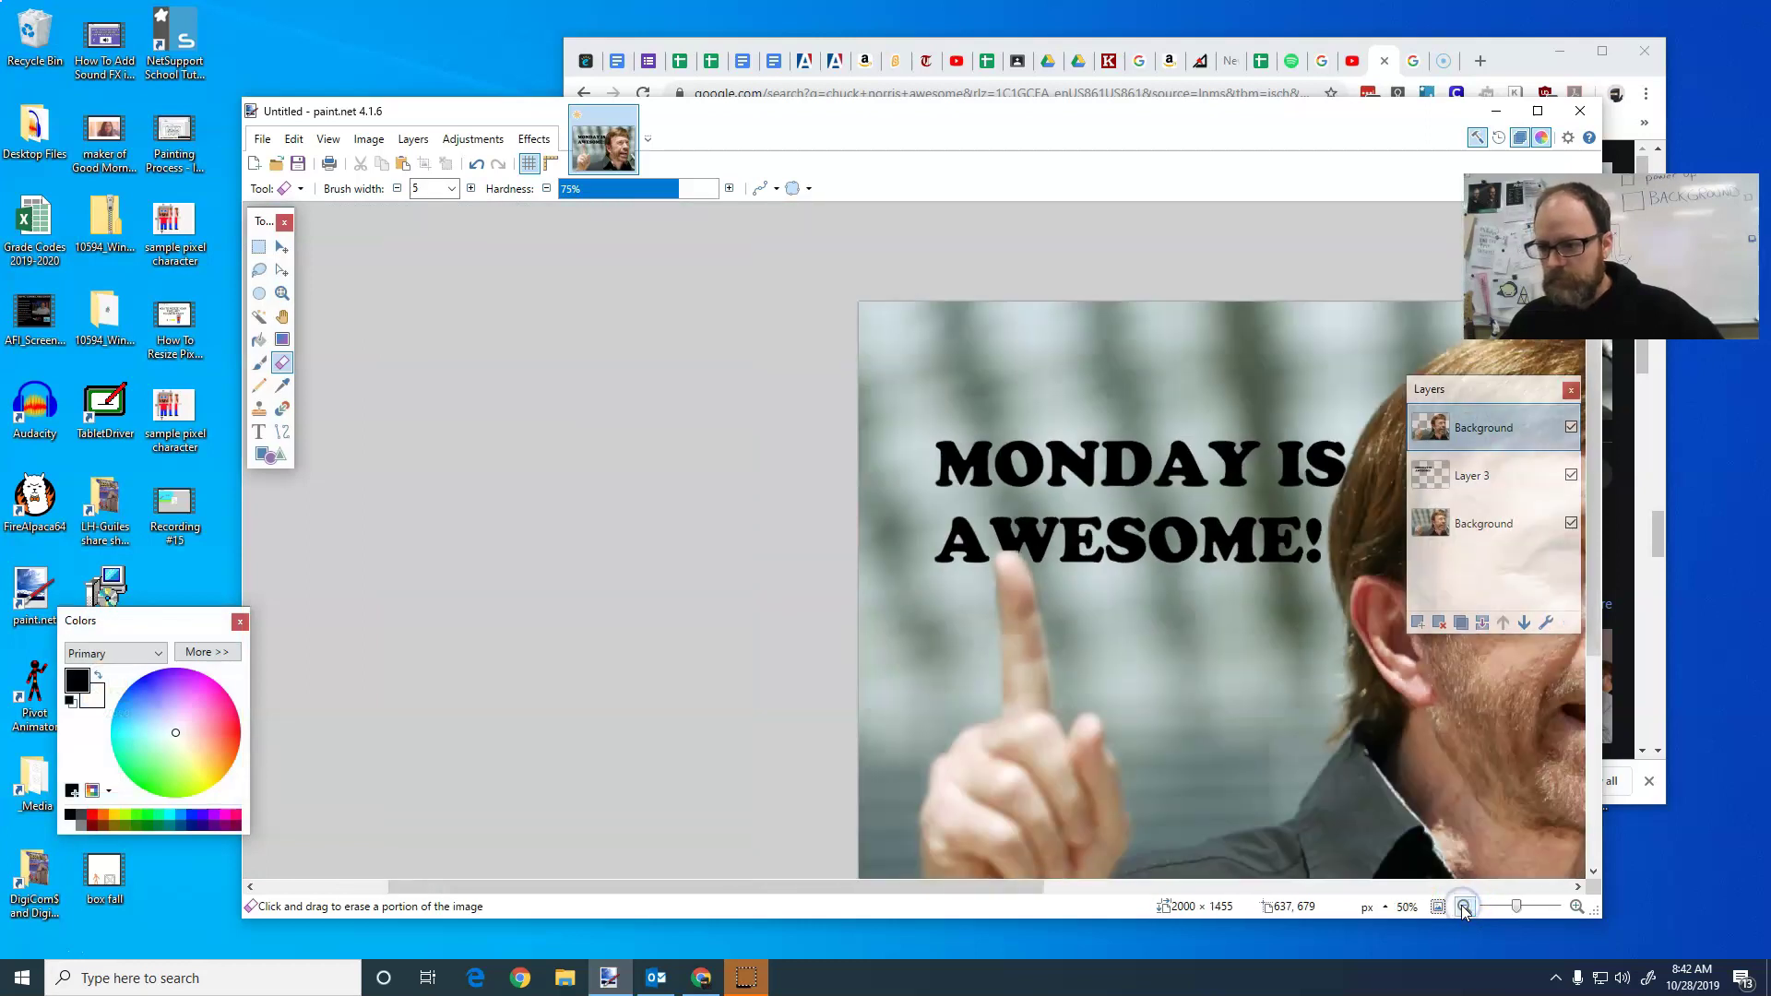
{"action": "left_click", "coordinate": [282, 248]}
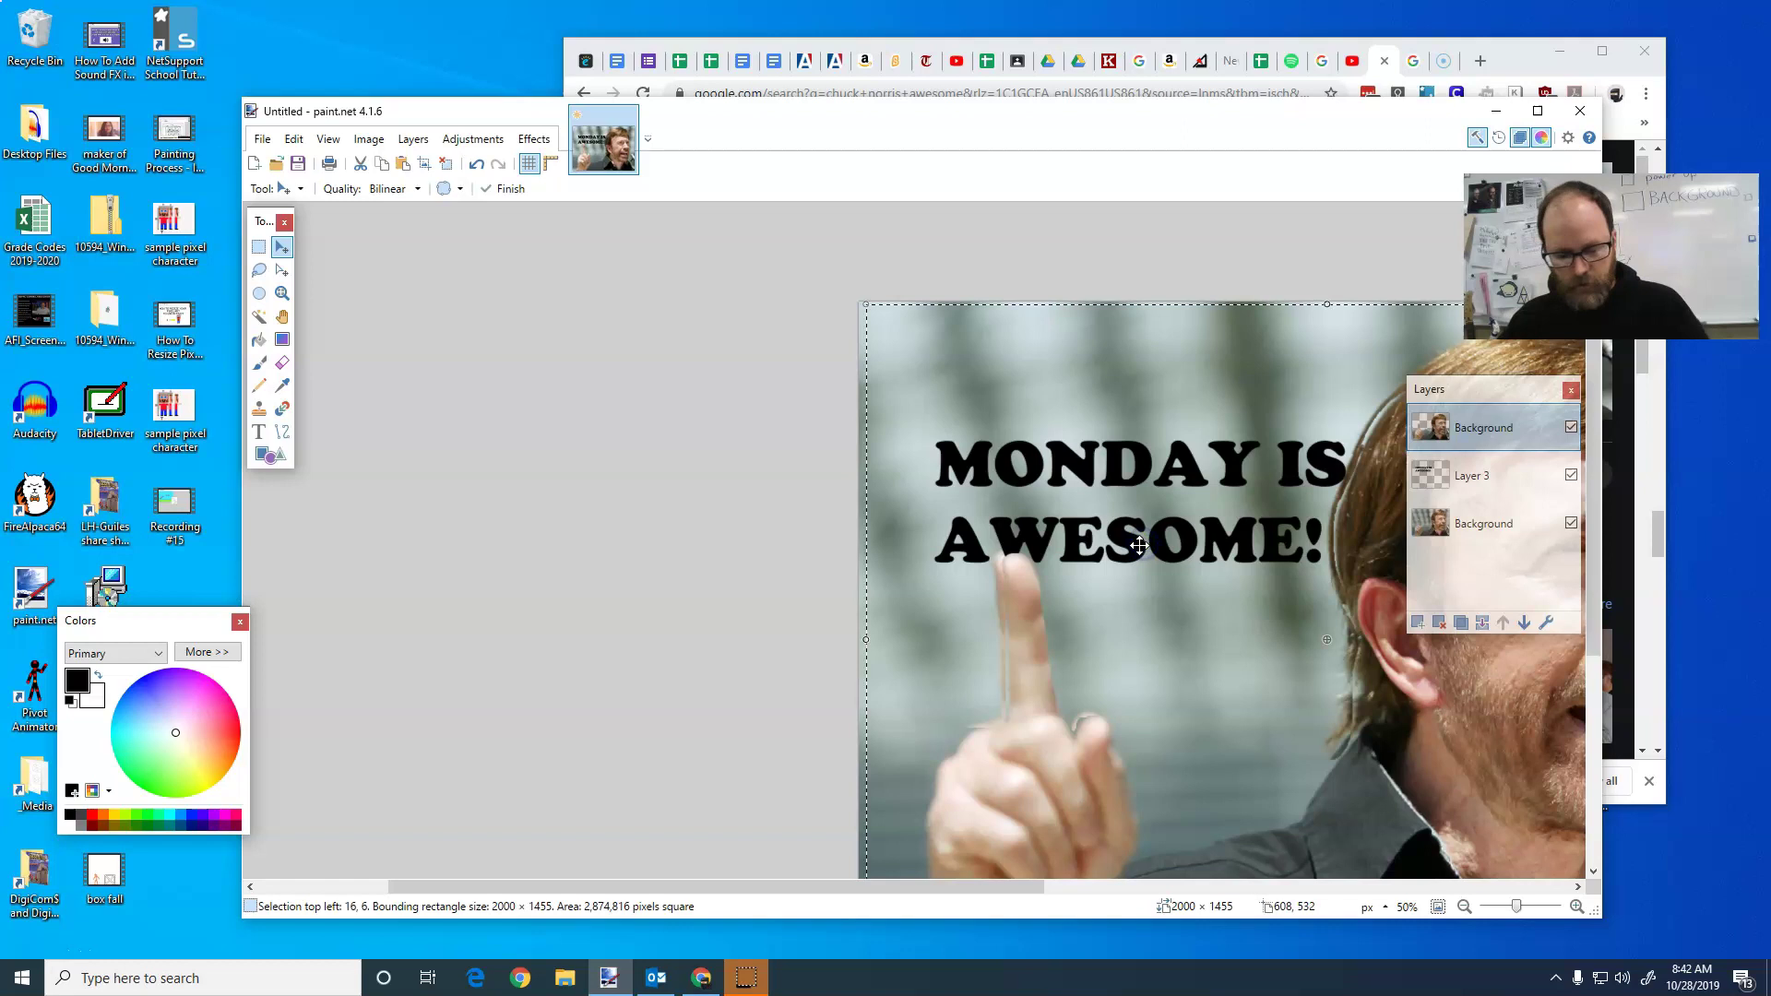
{"action": "left_click", "coordinate": [1144, 540]}
{"action": "left_click", "coordinate": [1496, 478]}
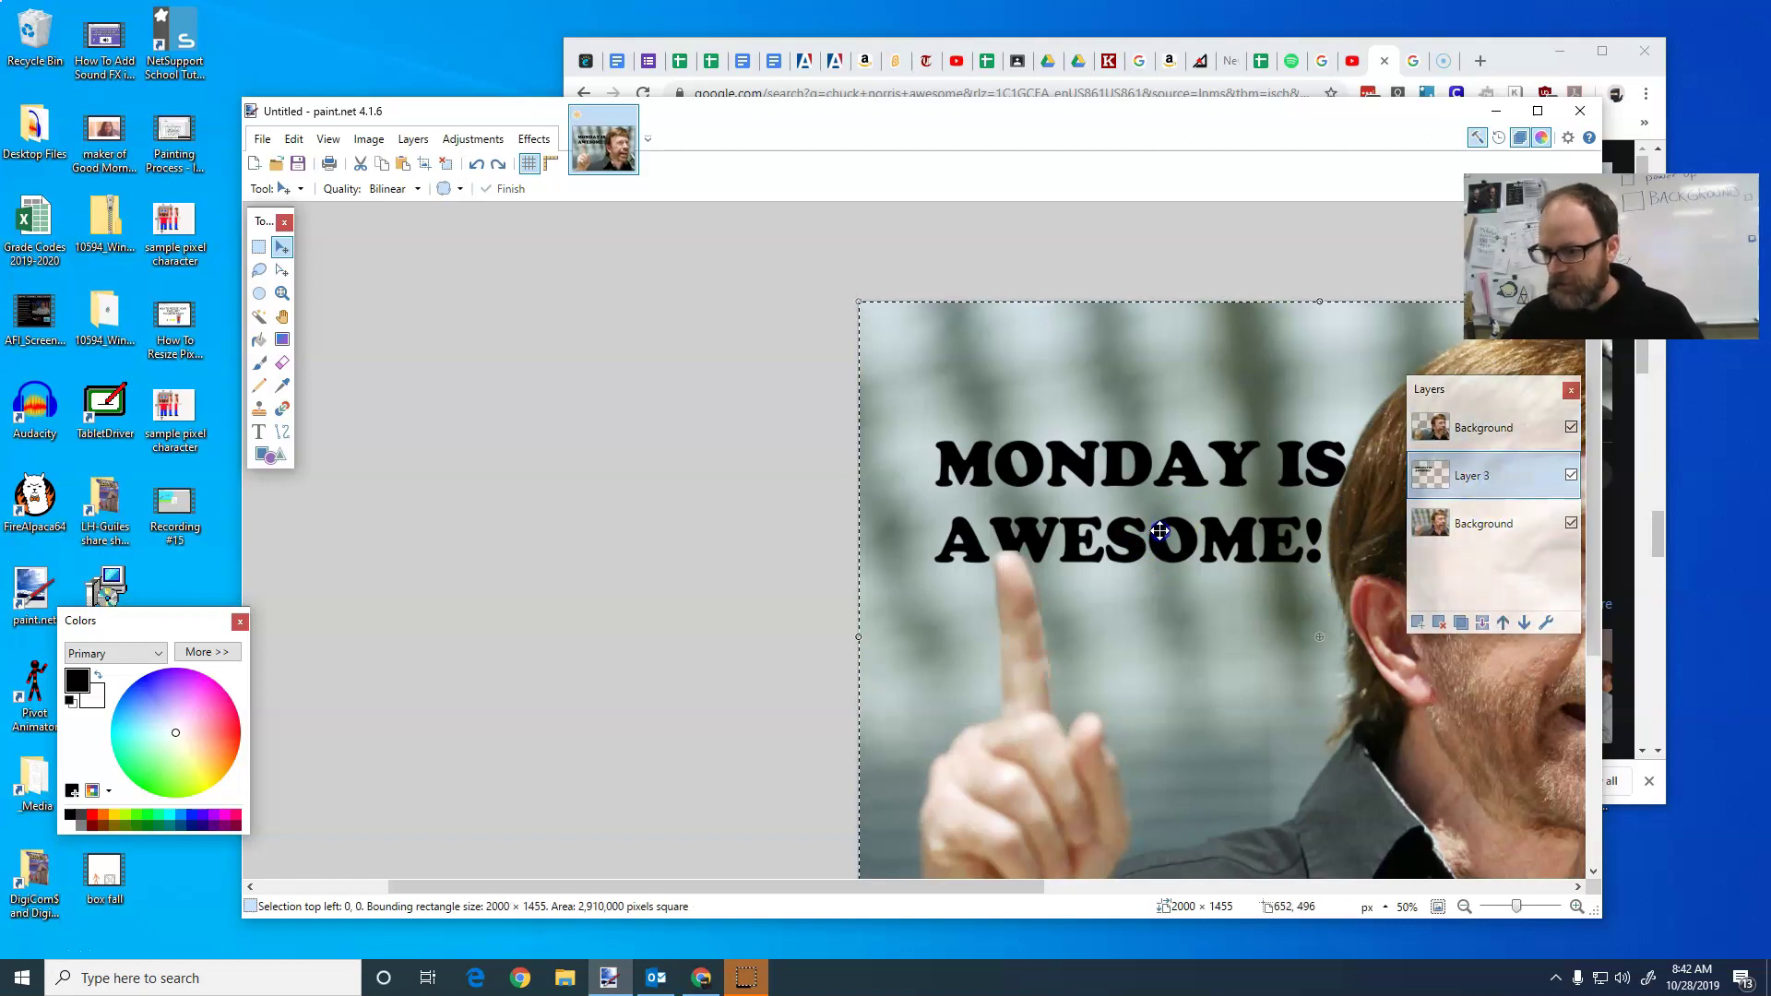
{"action": "left_click_drag", "start_coordinate": [1161, 533], "coordinate": [1168, 530]}
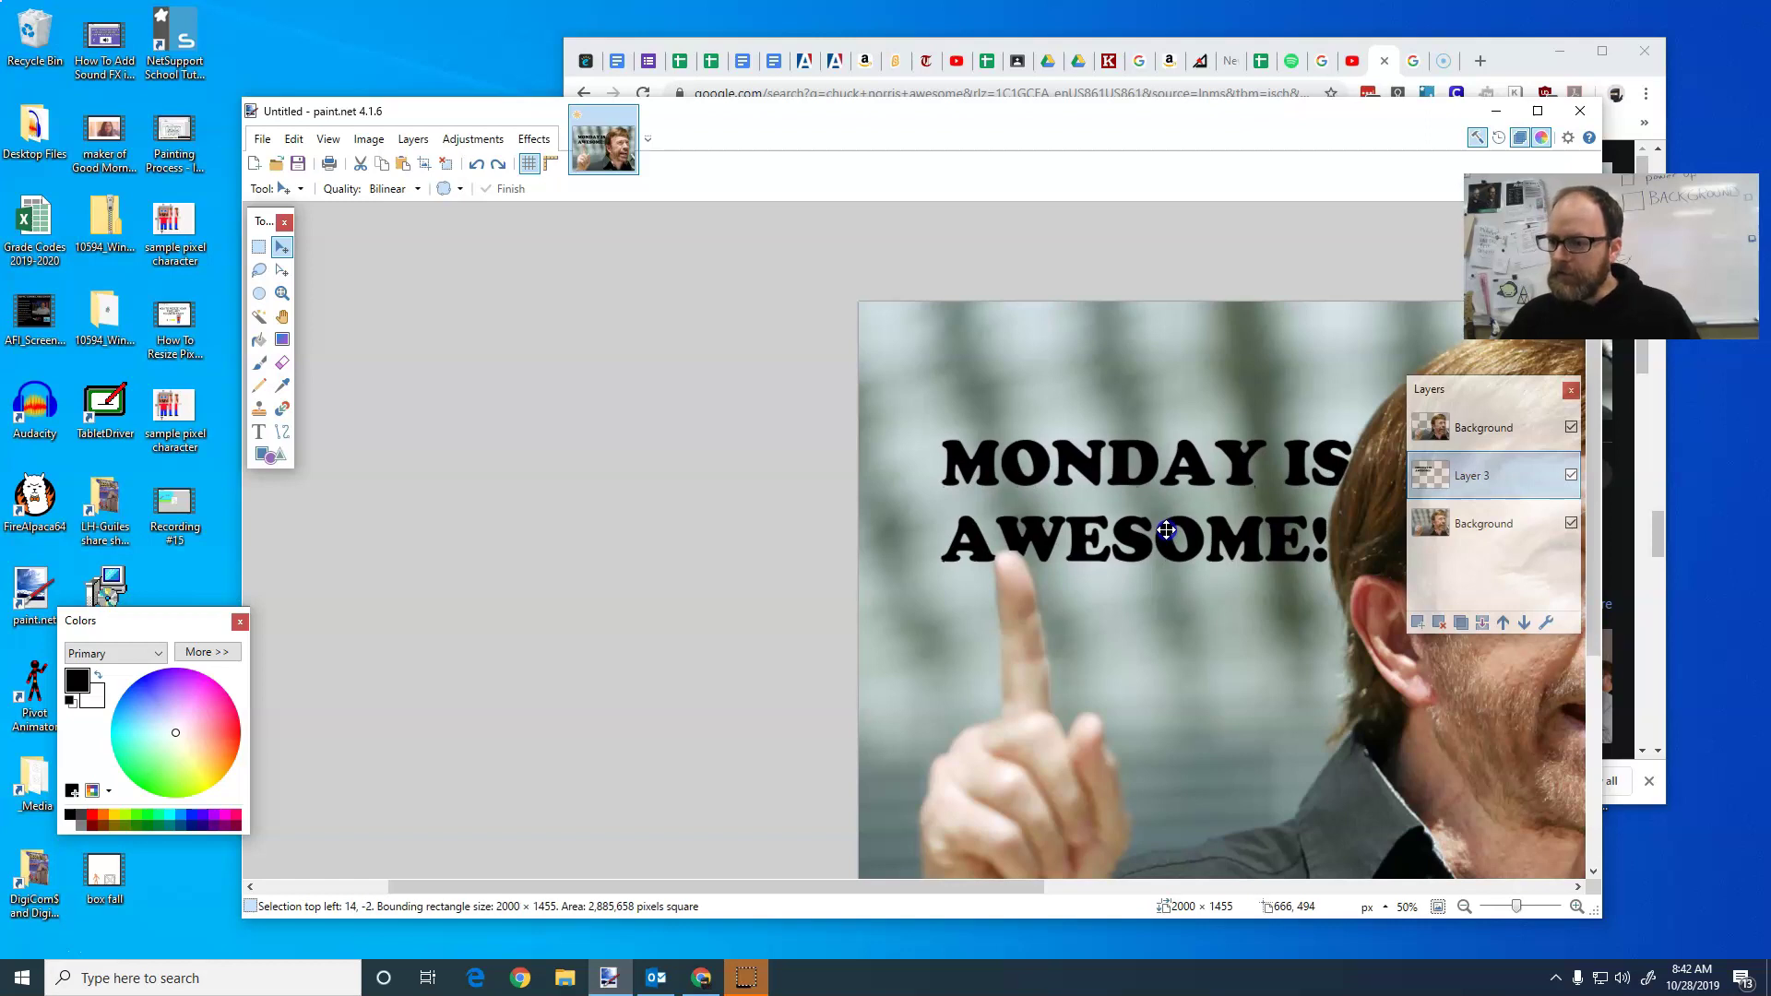
Reposition the paint.net window and Layers panel and zoom out further
{"action": "left_click_drag", "start_coordinate": [923, 136], "coordinate": [849, 101]}
{"action": "left_click_drag", "start_coordinate": [1415, 362], "coordinate": [563, 360]}
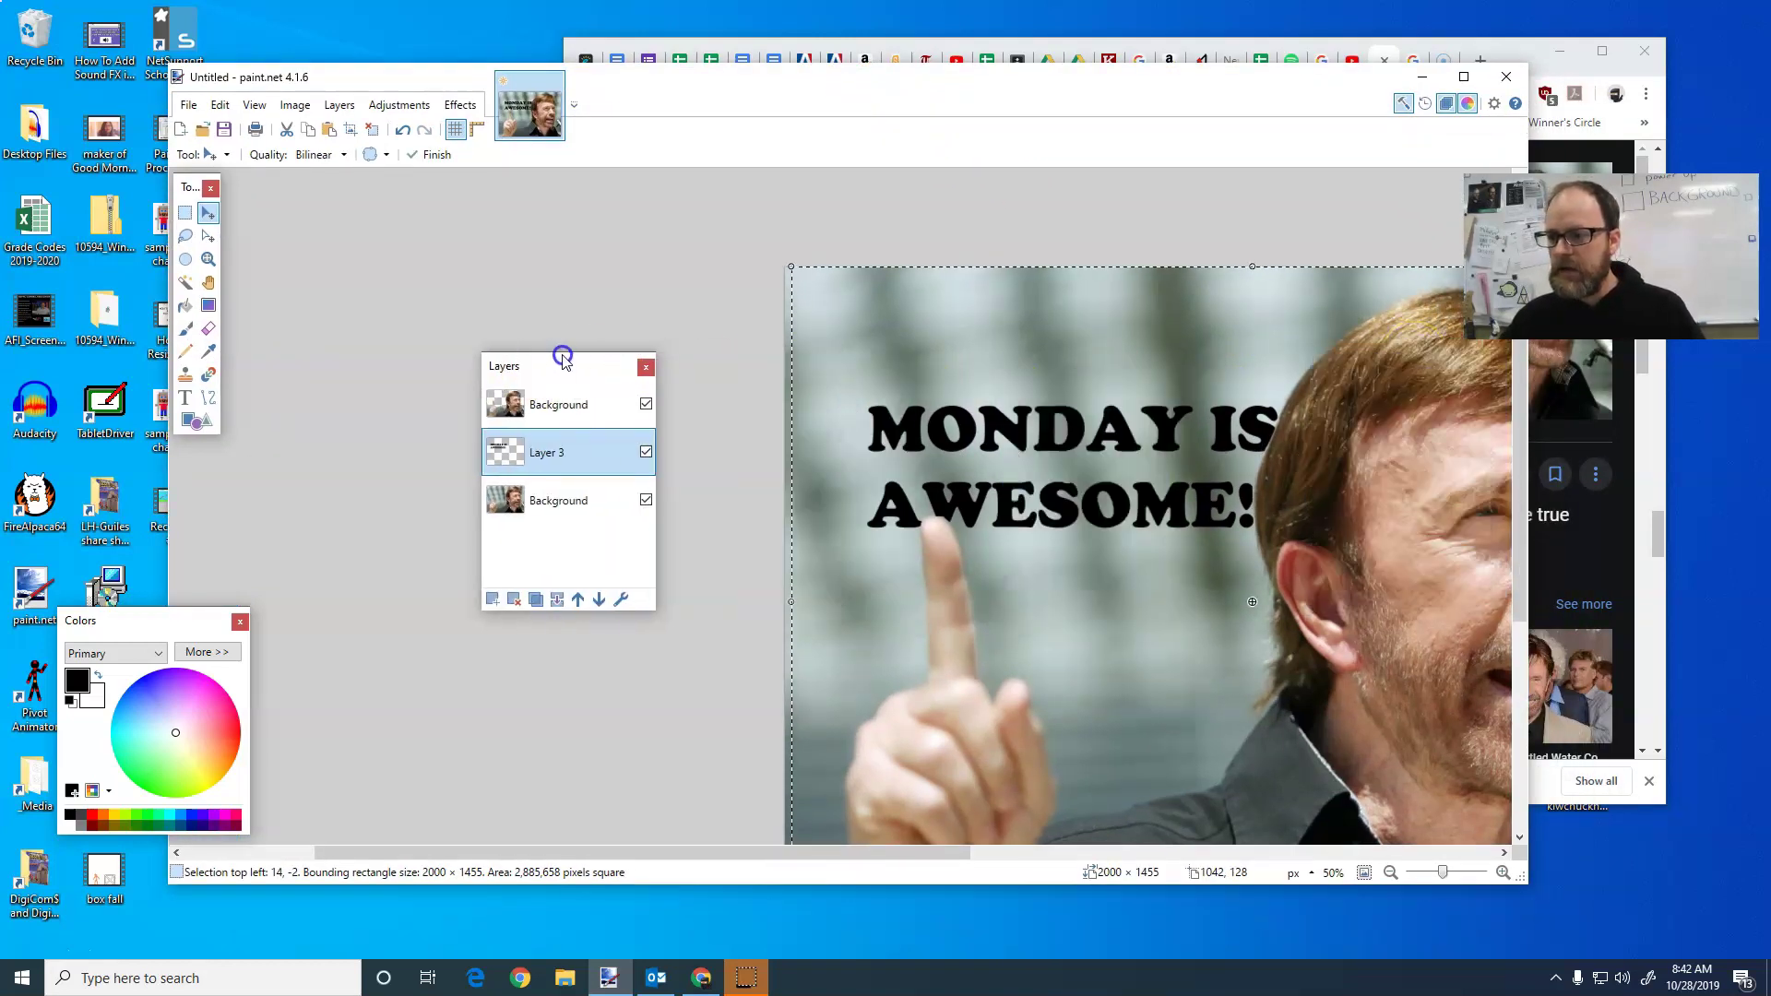
{"action": "left_click", "coordinate": [1391, 871]}
{"action": "left_click", "coordinate": [1390, 872]}
{"action": "left_click", "coordinate": [1391, 872]}
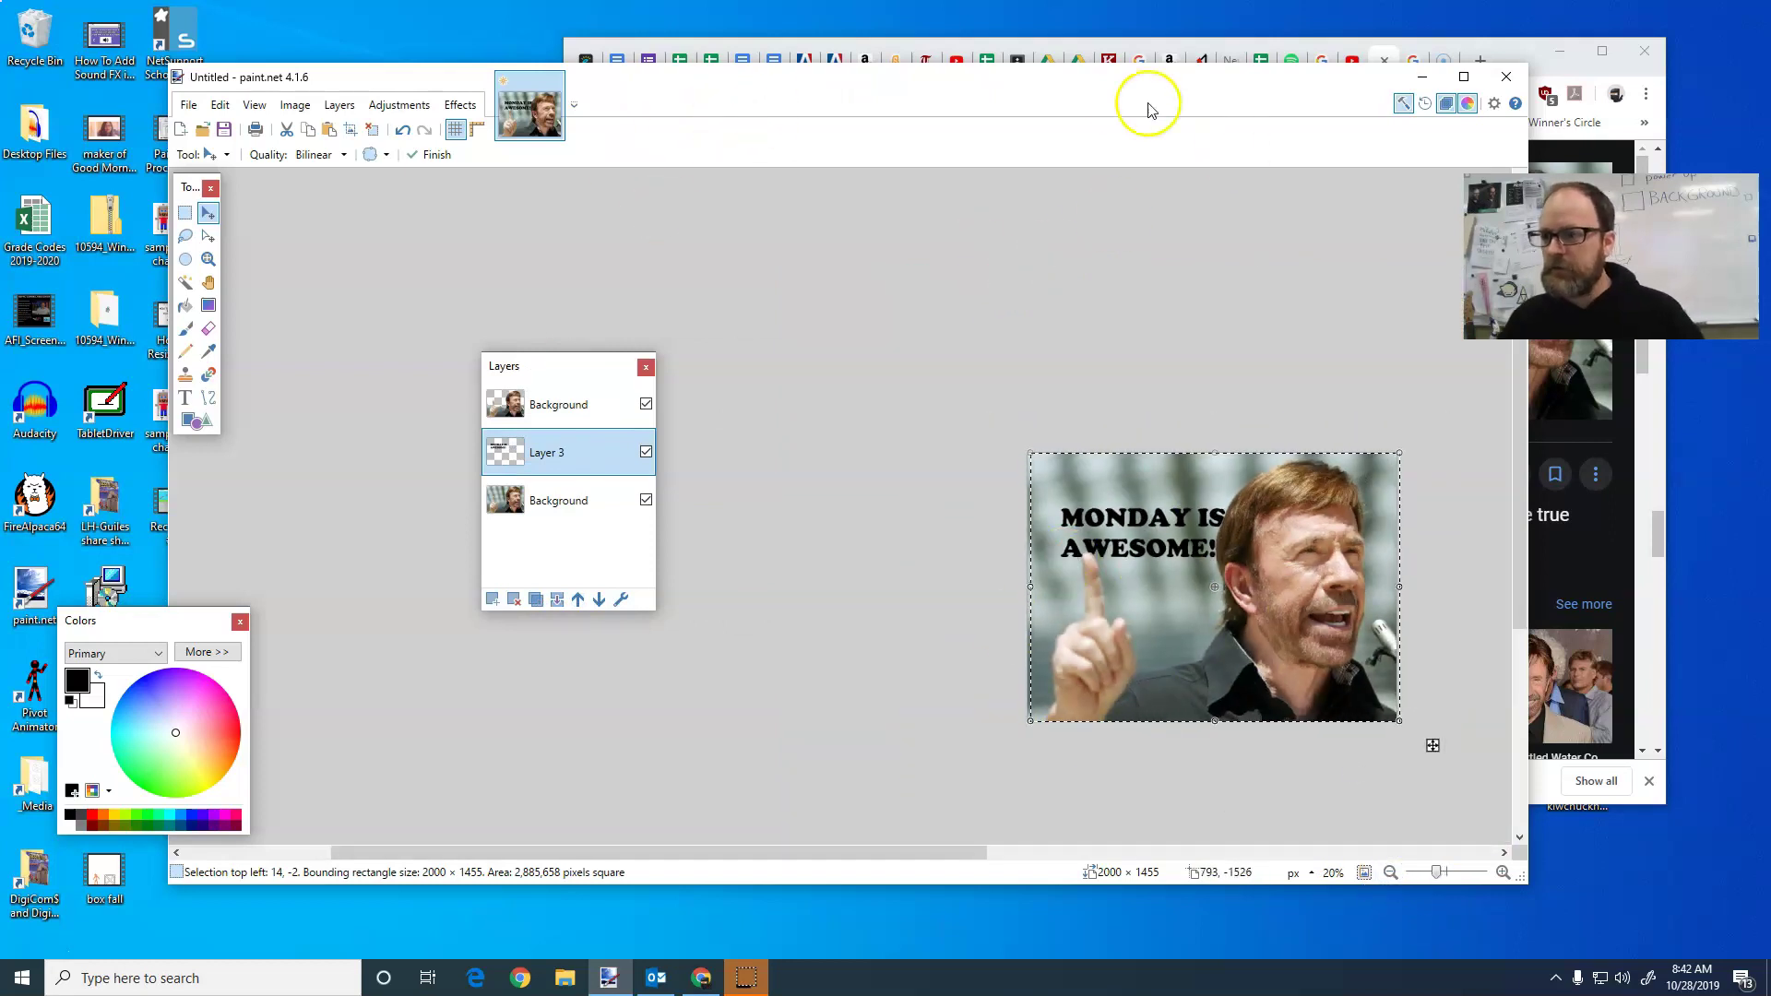
{"action": "left_click_drag", "start_coordinate": [1120, 104], "coordinate": [1140, 108]}
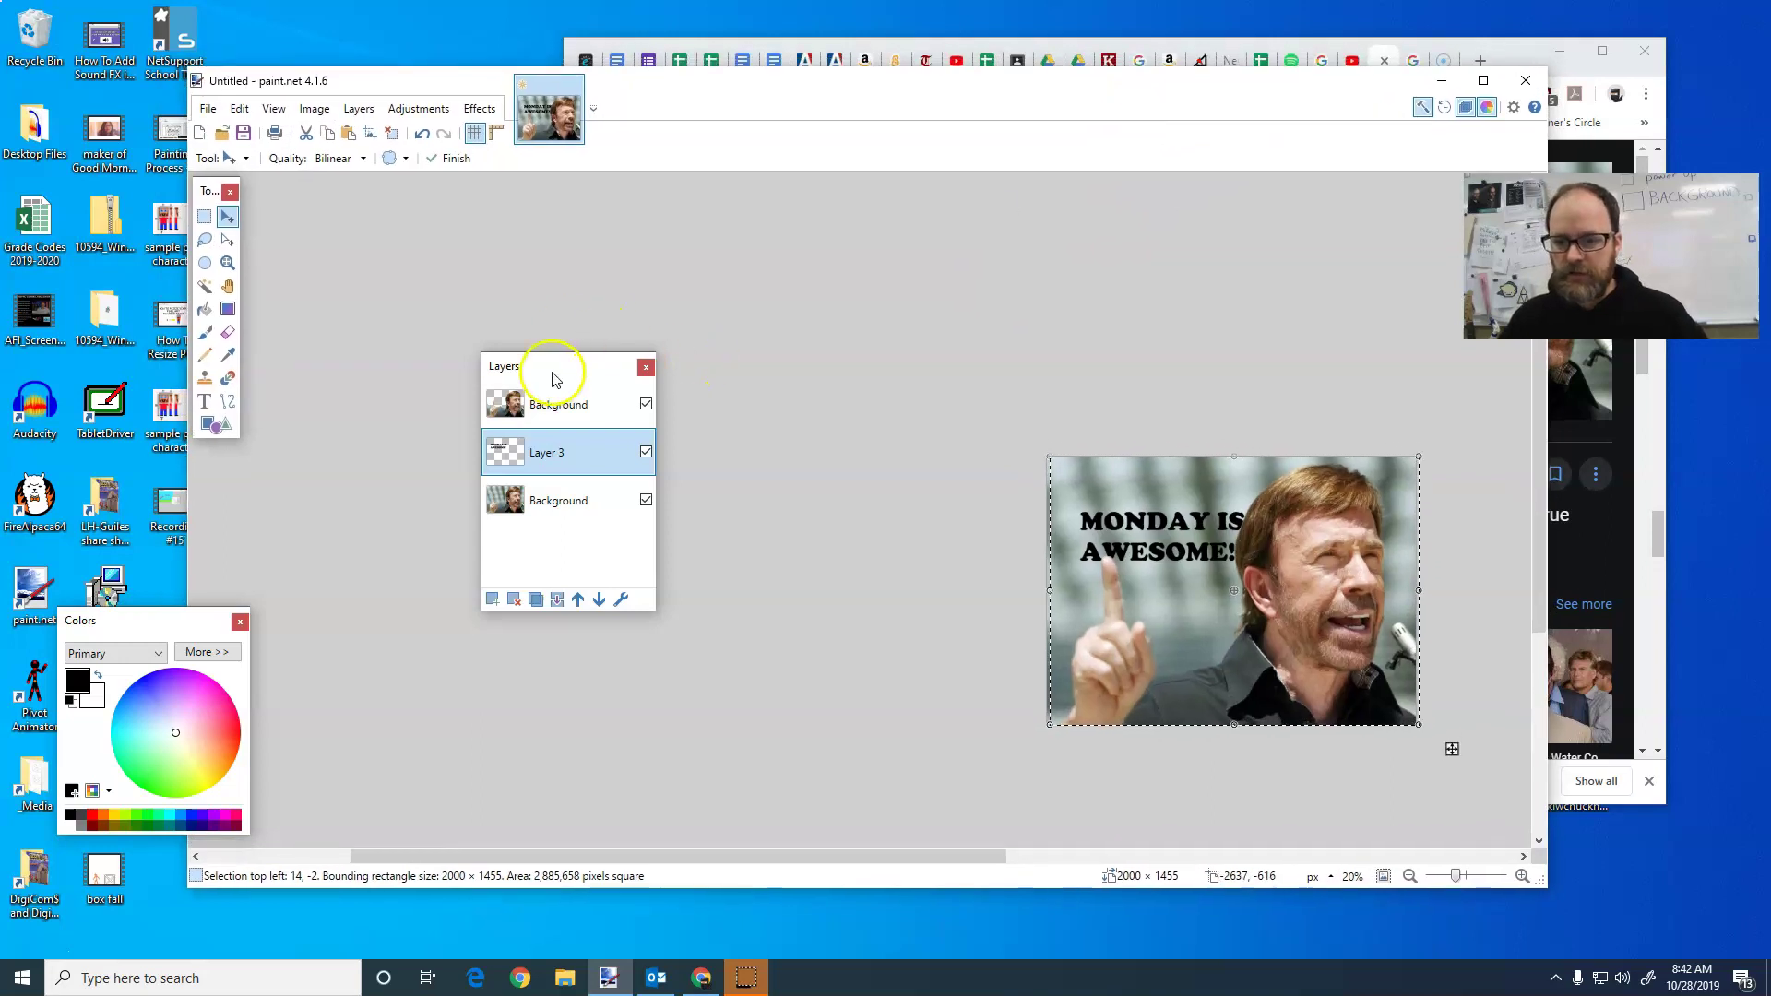
{"action": "left_click_drag", "start_coordinate": [552, 375], "coordinate": [857, 498]}
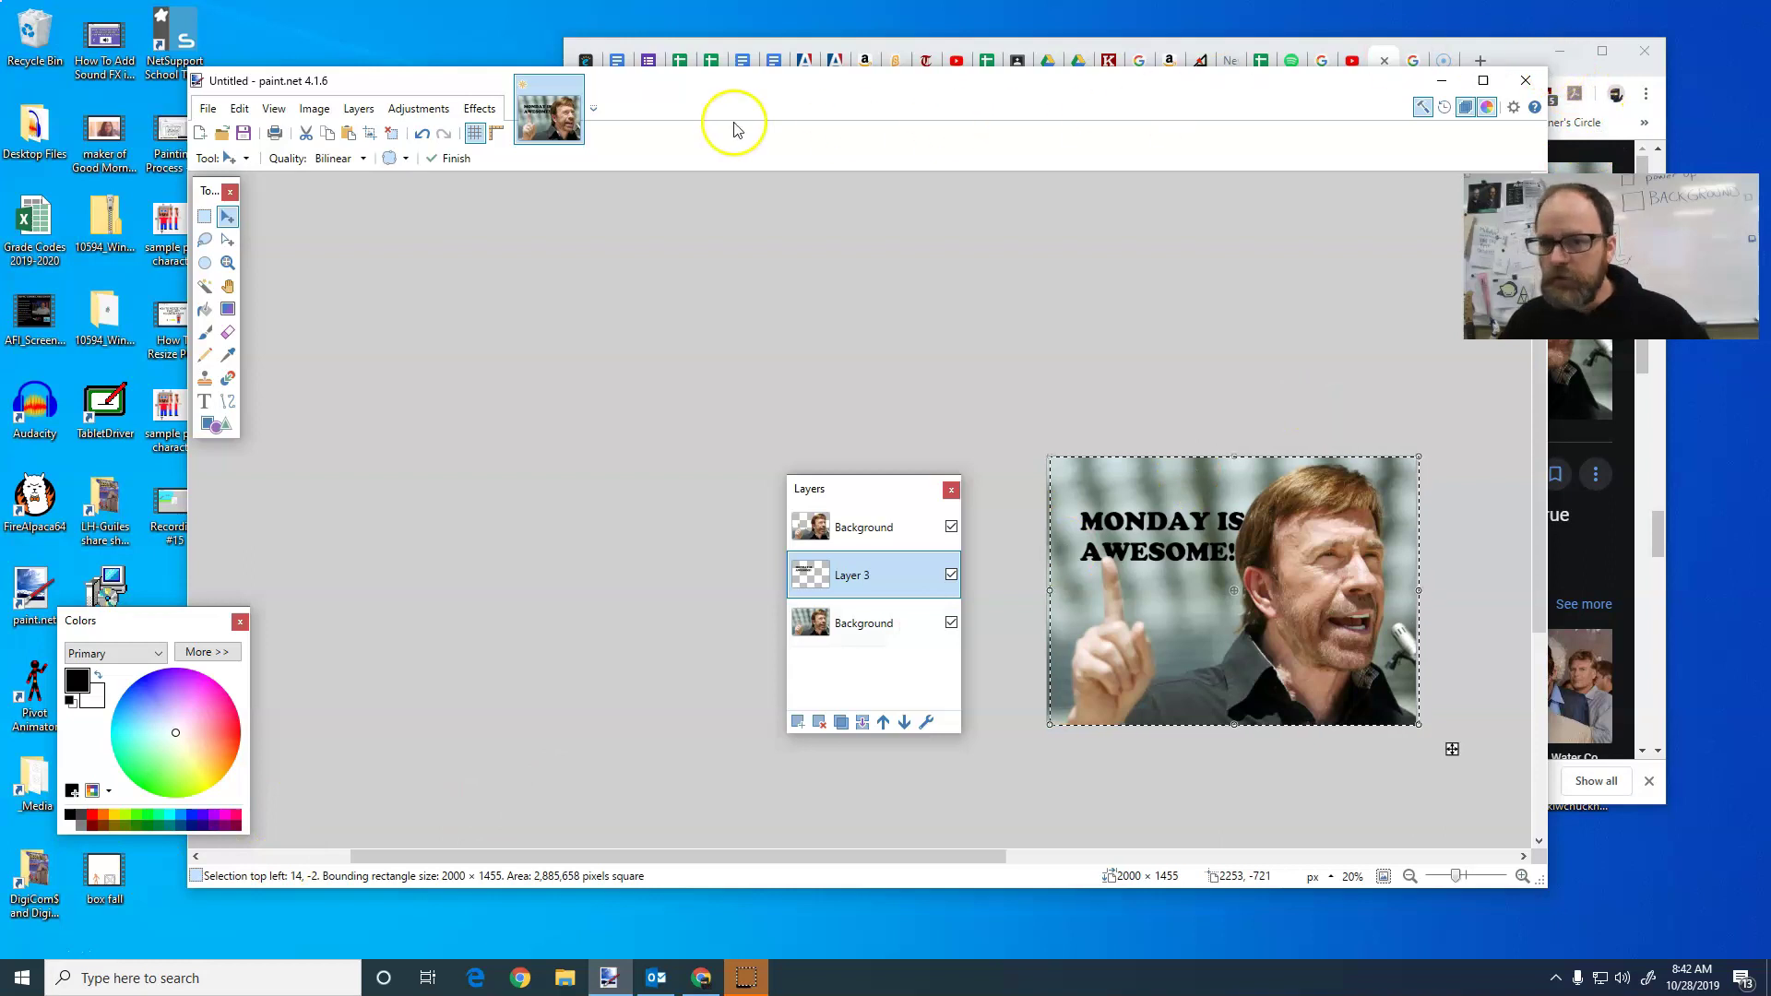
Copy the thumbs-up Chuck Norris clipart from the 'chuck norris awesome png' image results
{"action": "left_click", "coordinate": [1501, 46]}
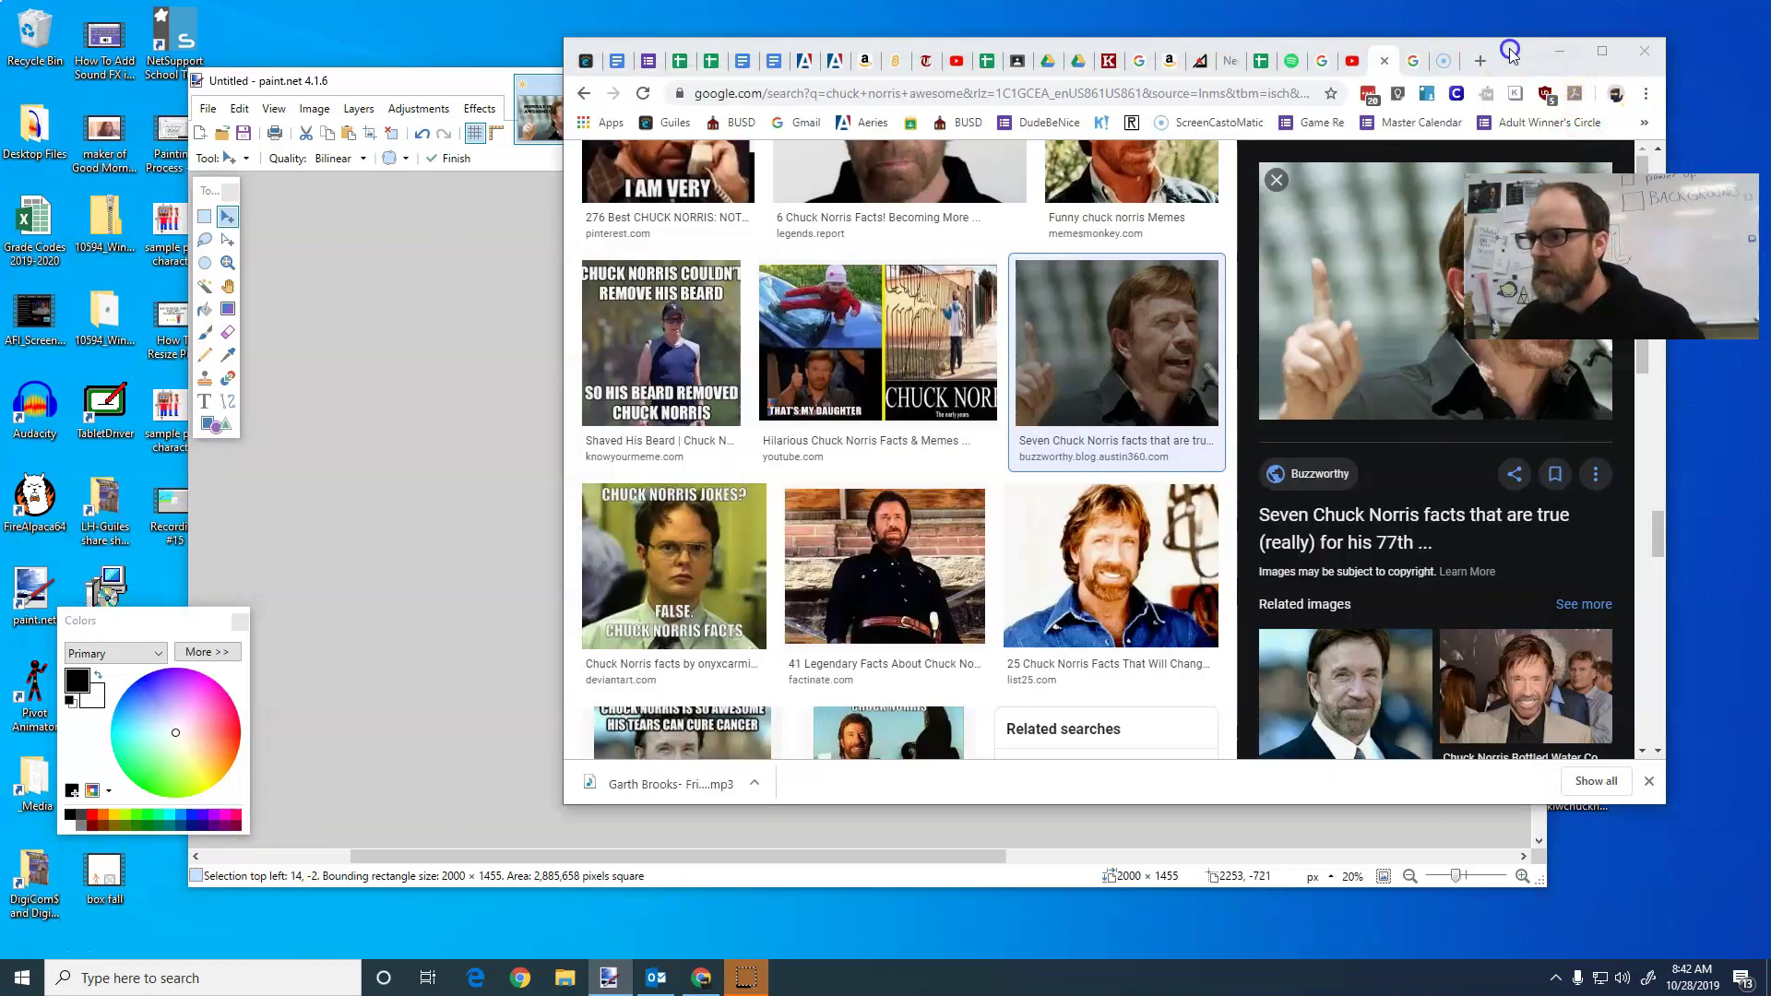
{"action": "left_click", "coordinate": [1414, 63]}
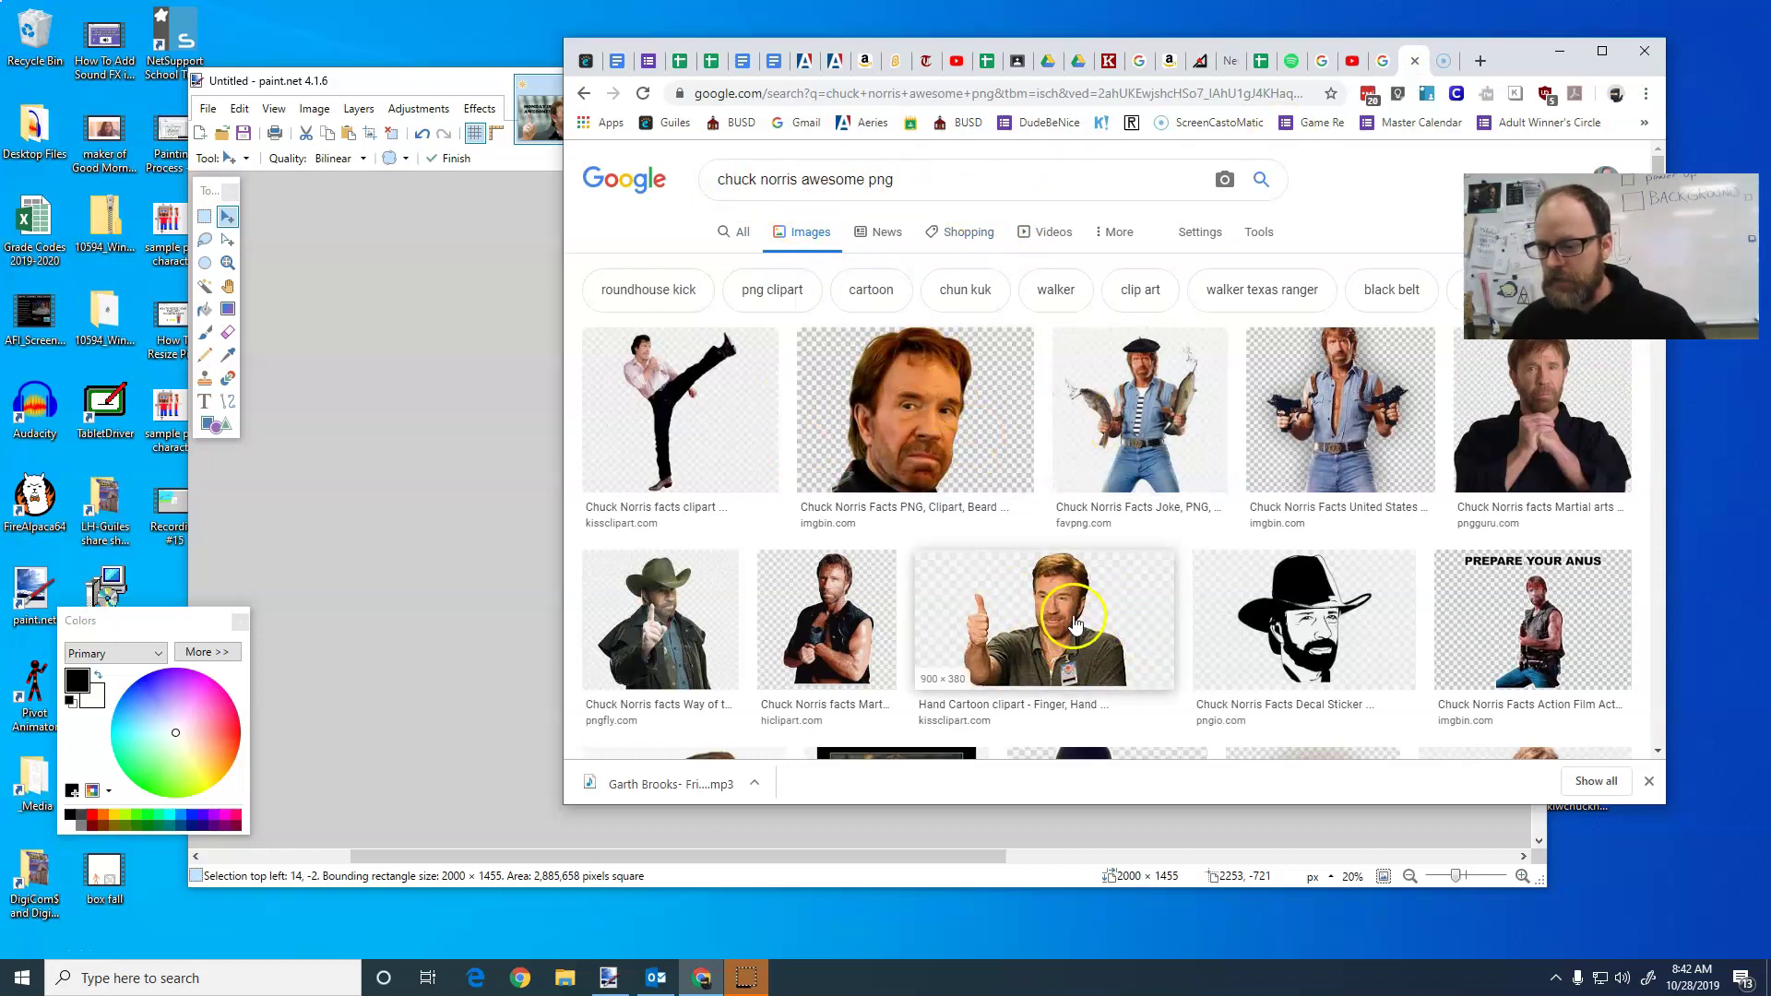
{"action": "left_click", "coordinate": [1073, 617]}
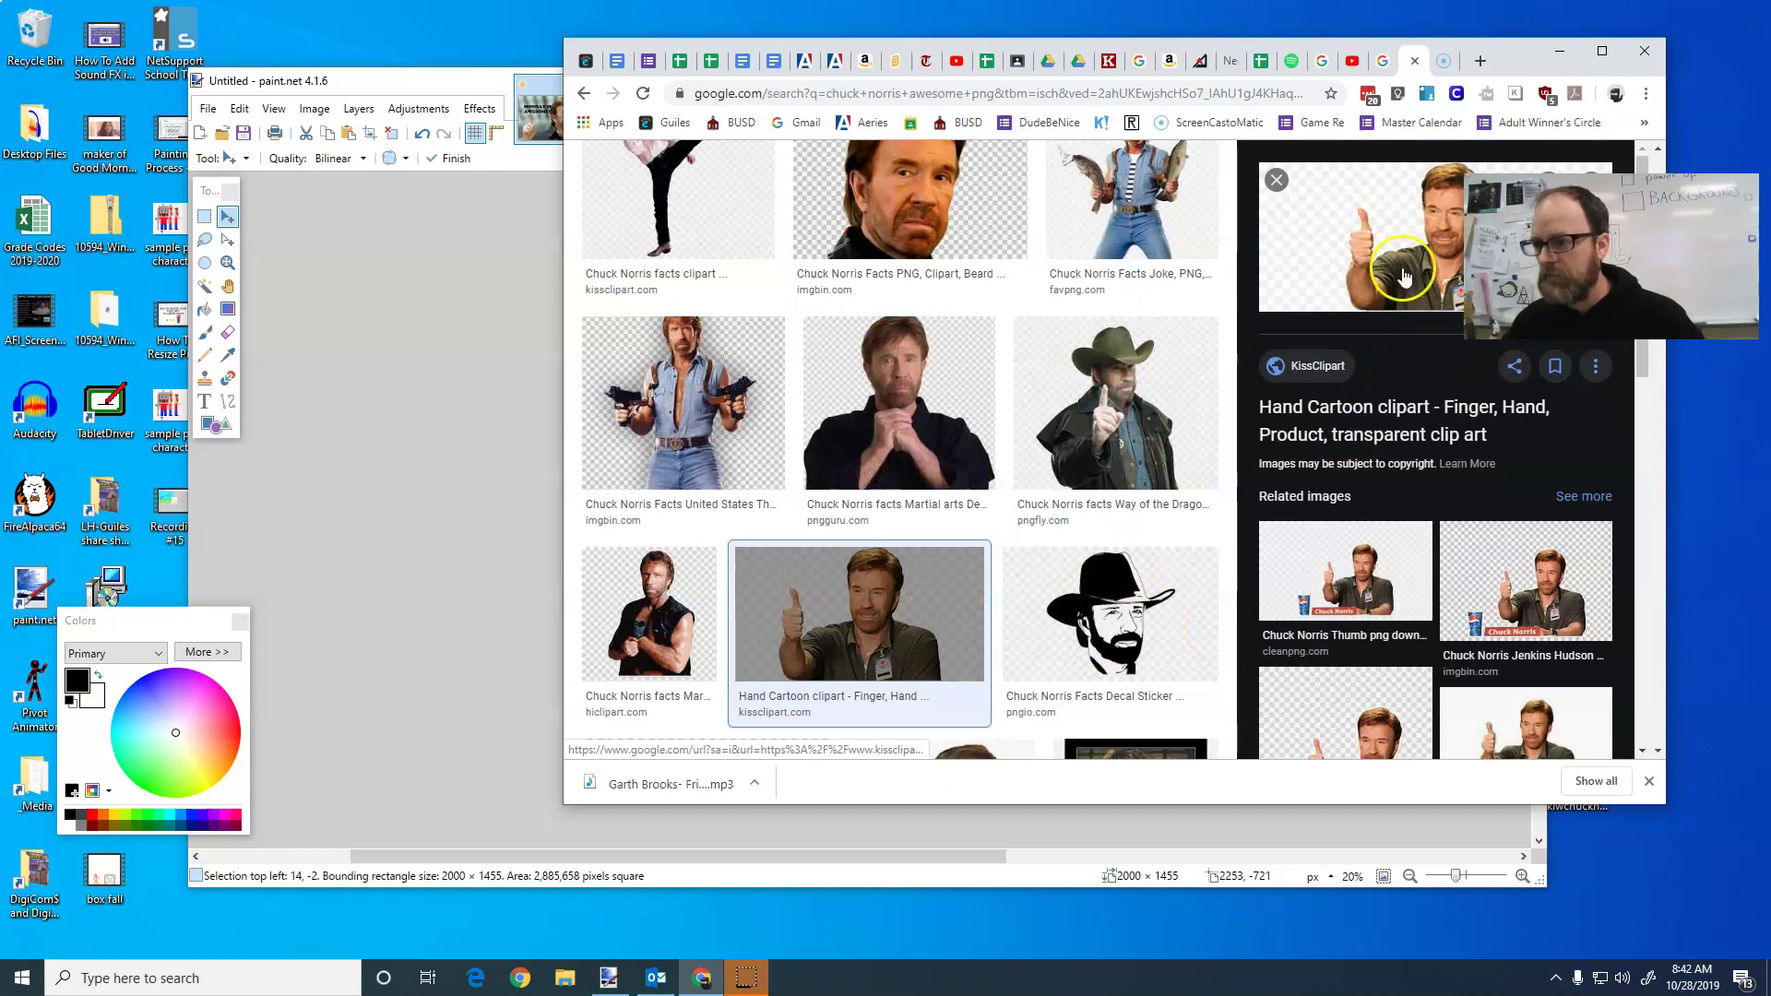
{"action": "right_click", "coordinate": [1413, 257]}
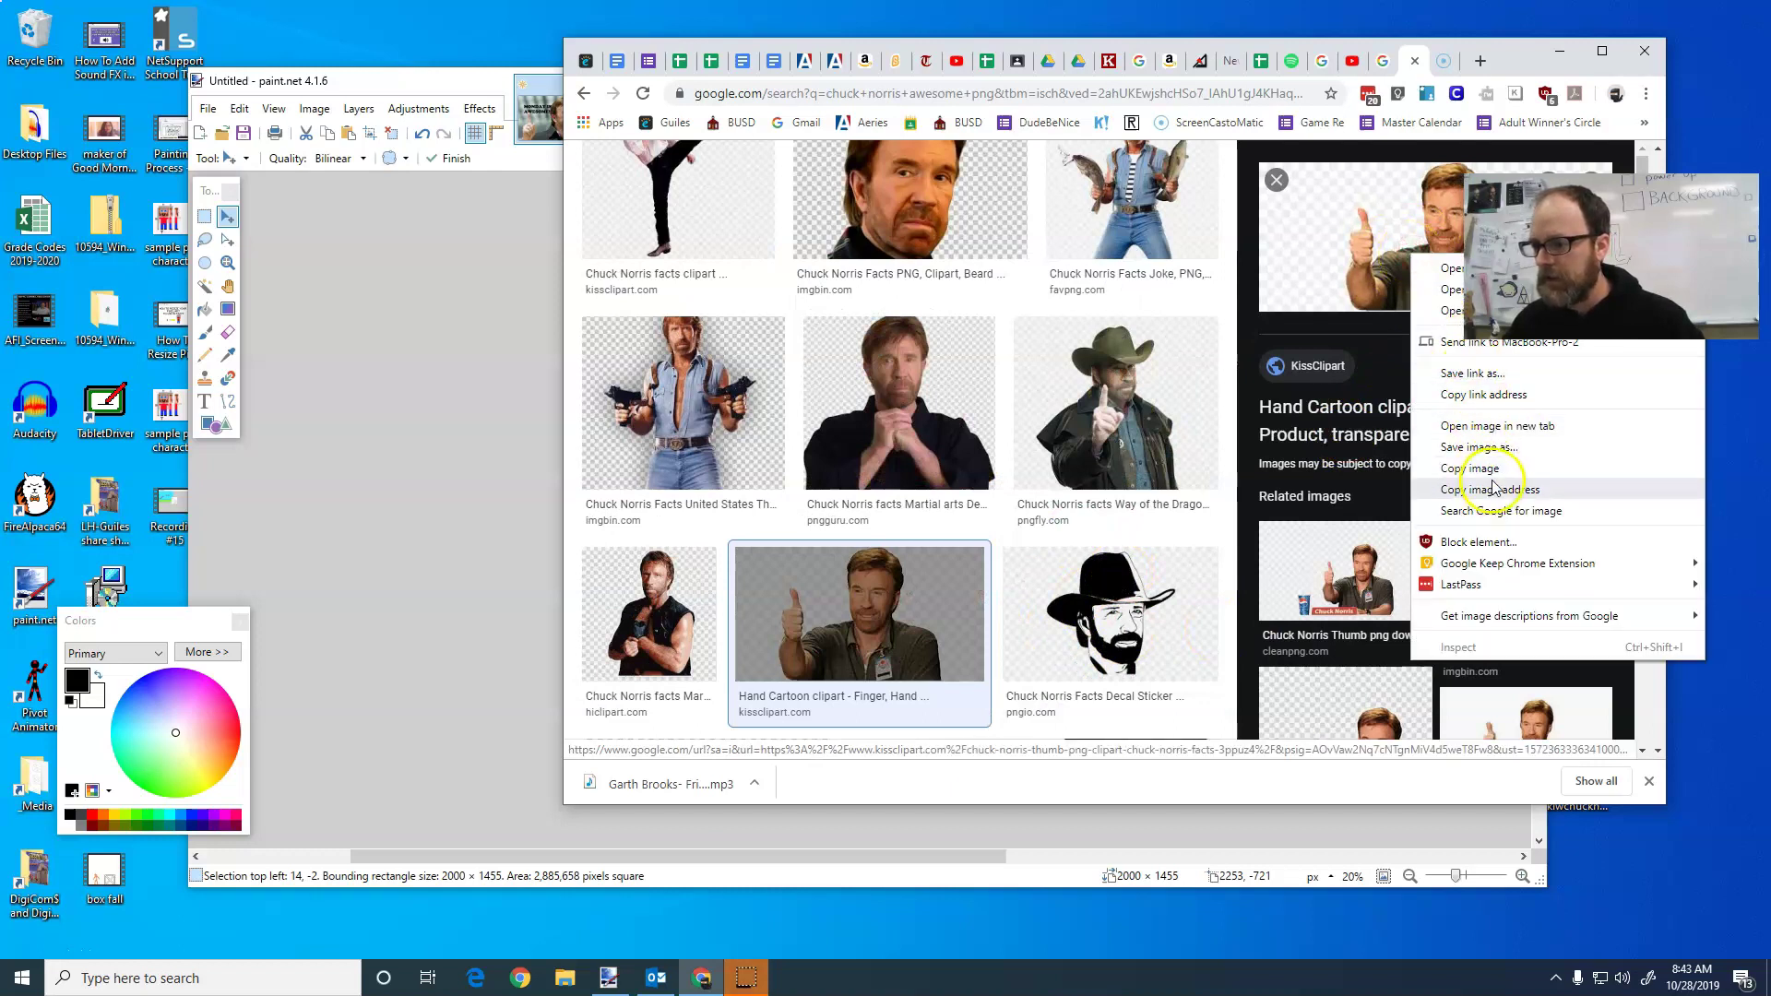
{"action": "left_click", "coordinate": [1475, 469]}
Create a new 900×380 image in paint.net and paste the Chuck Norris clipart into it
{"action": "left_click", "coordinate": [432, 73]}
{"action": "left_click", "coordinate": [209, 108]}
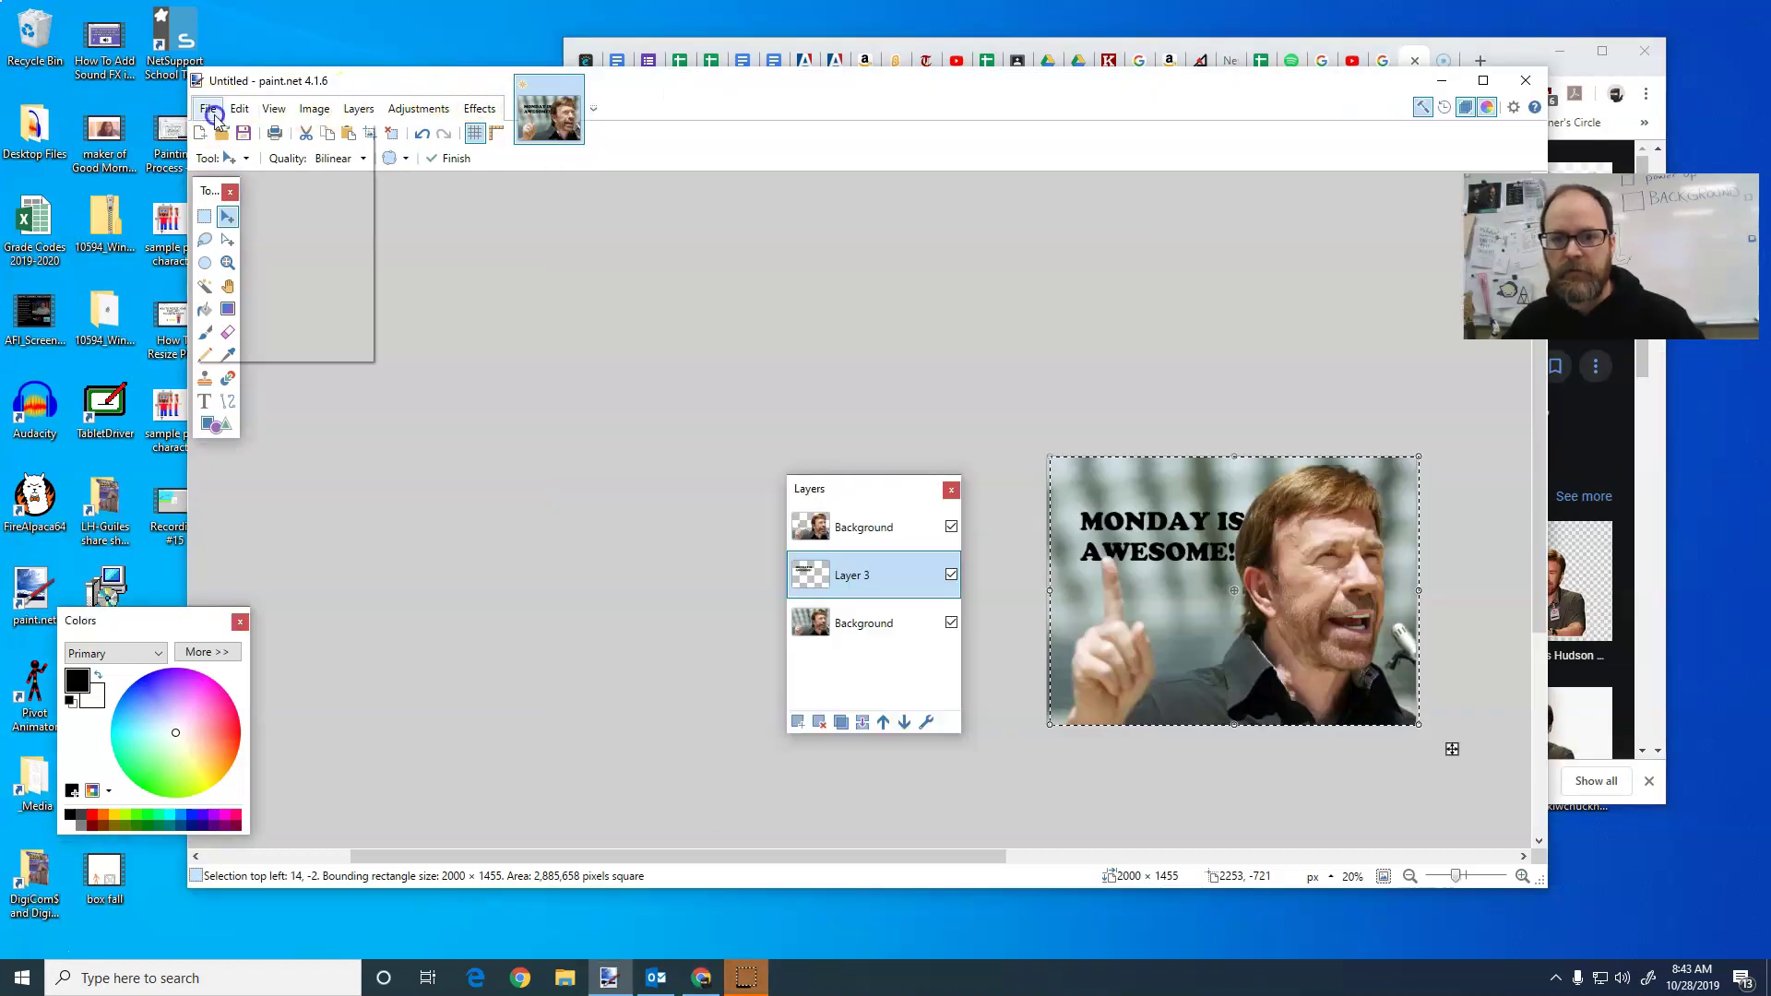
{"action": "left_click", "coordinate": [230, 130]}
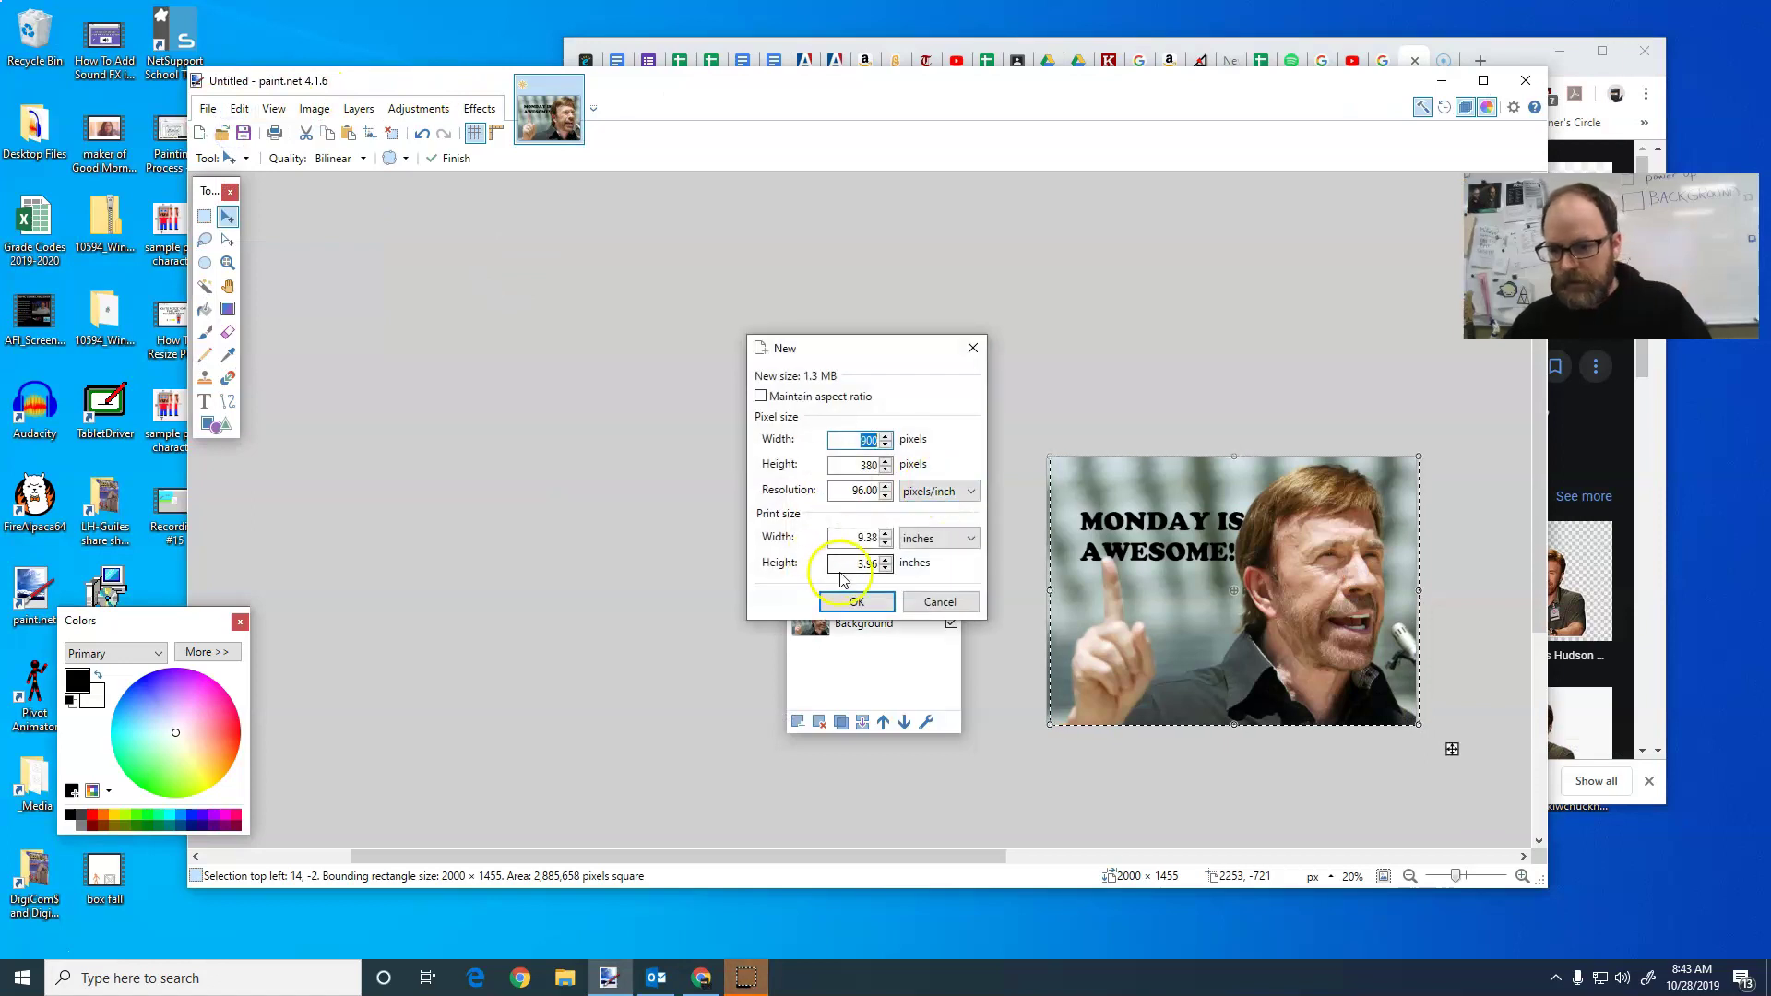
{"action": "left_click", "coordinate": [856, 601]}
{"action": "key", "text": "ctrl+v"}
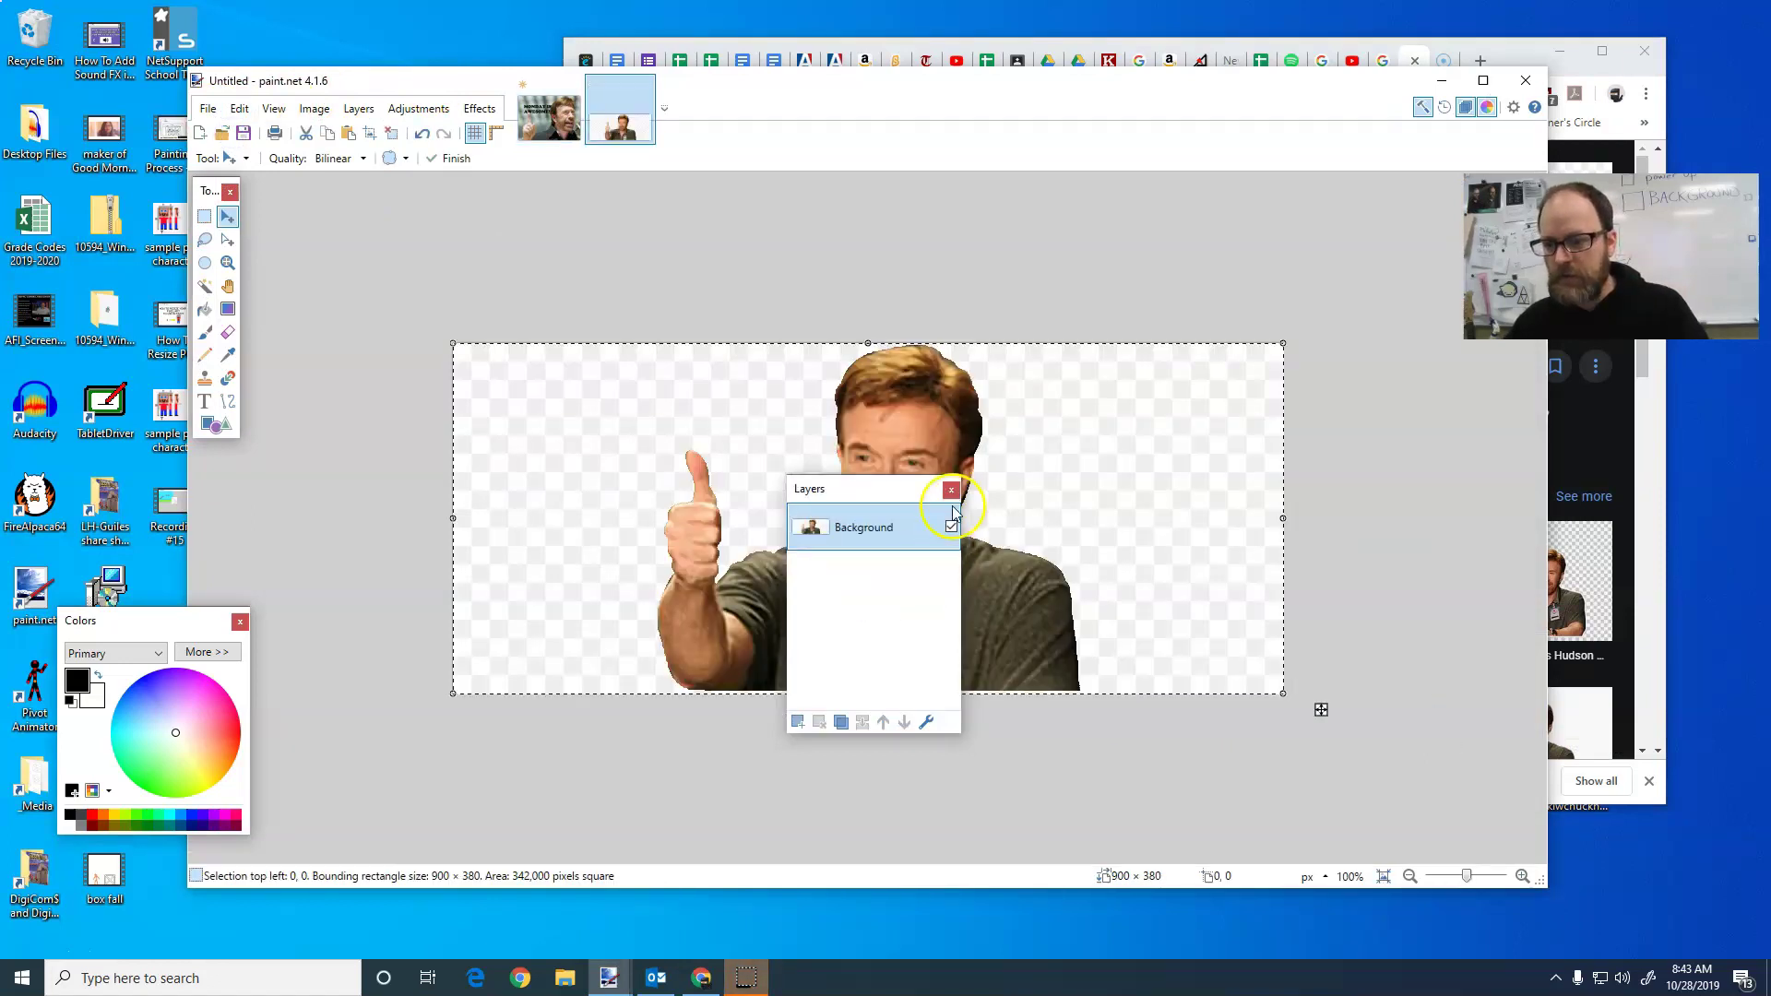
{"action": "left_click_drag", "start_coordinate": [885, 486], "coordinate": [1418, 425]}
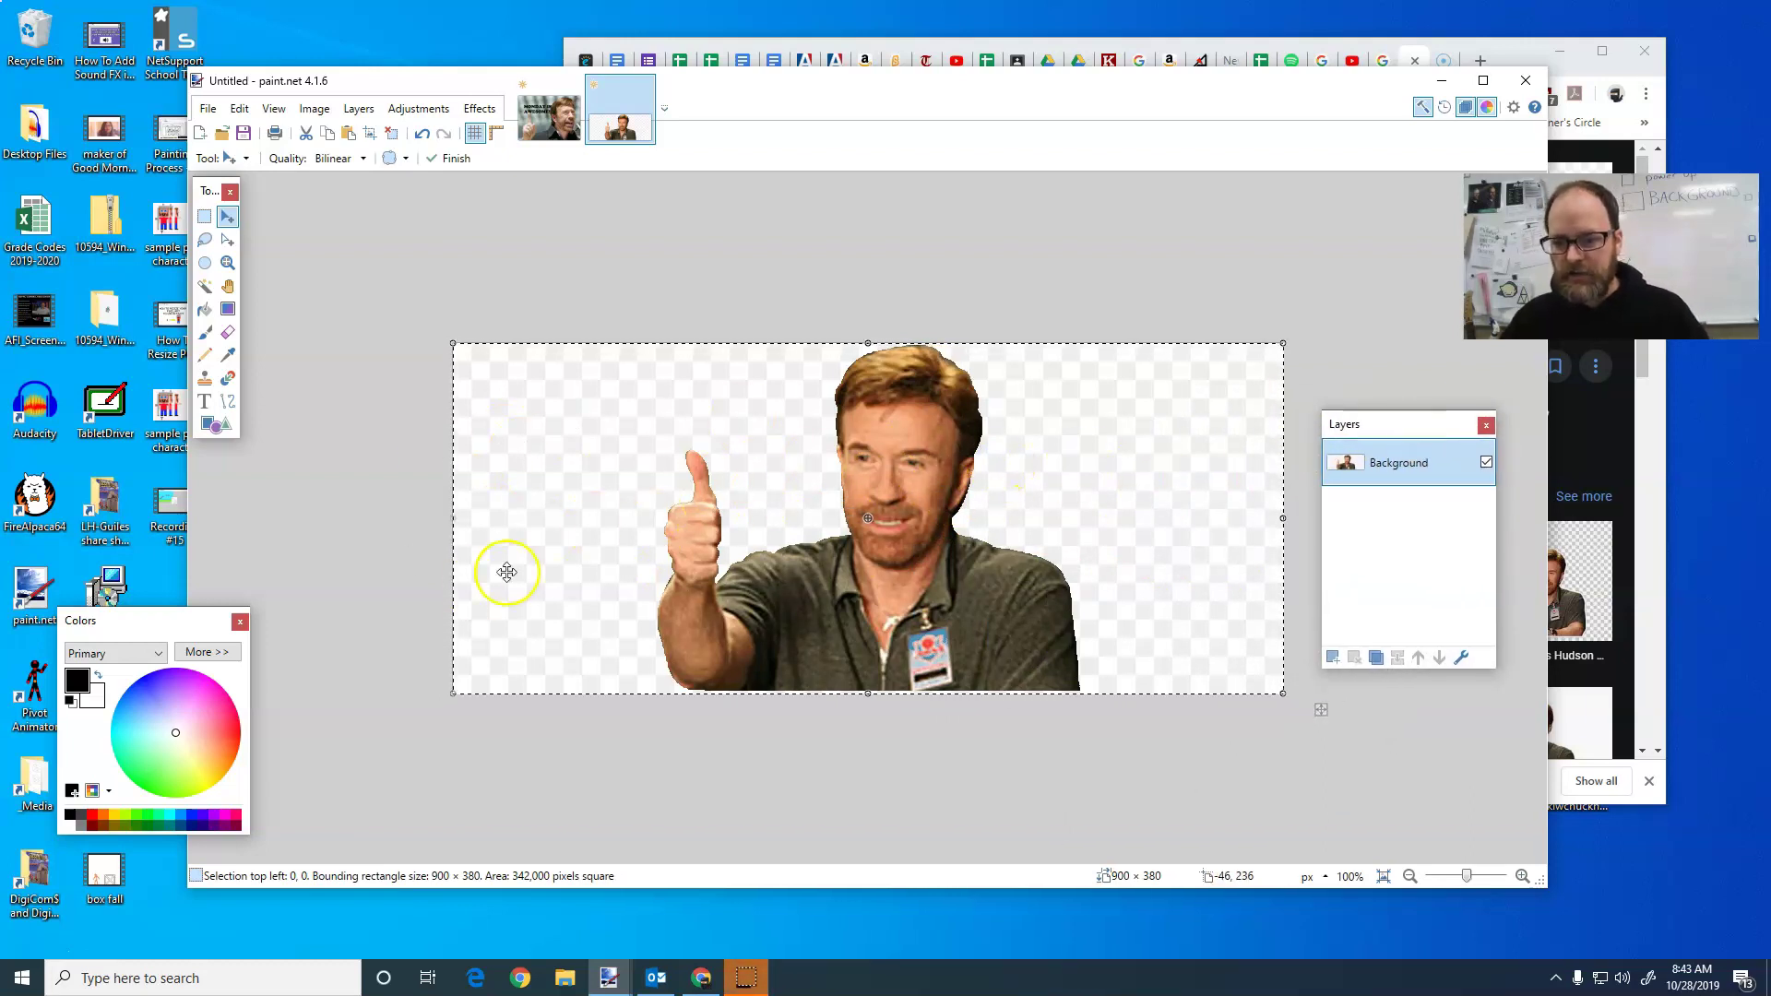
{"action": "left_click", "coordinate": [1486, 461]}
{"action": "left_click", "coordinate": [1487, 462]}
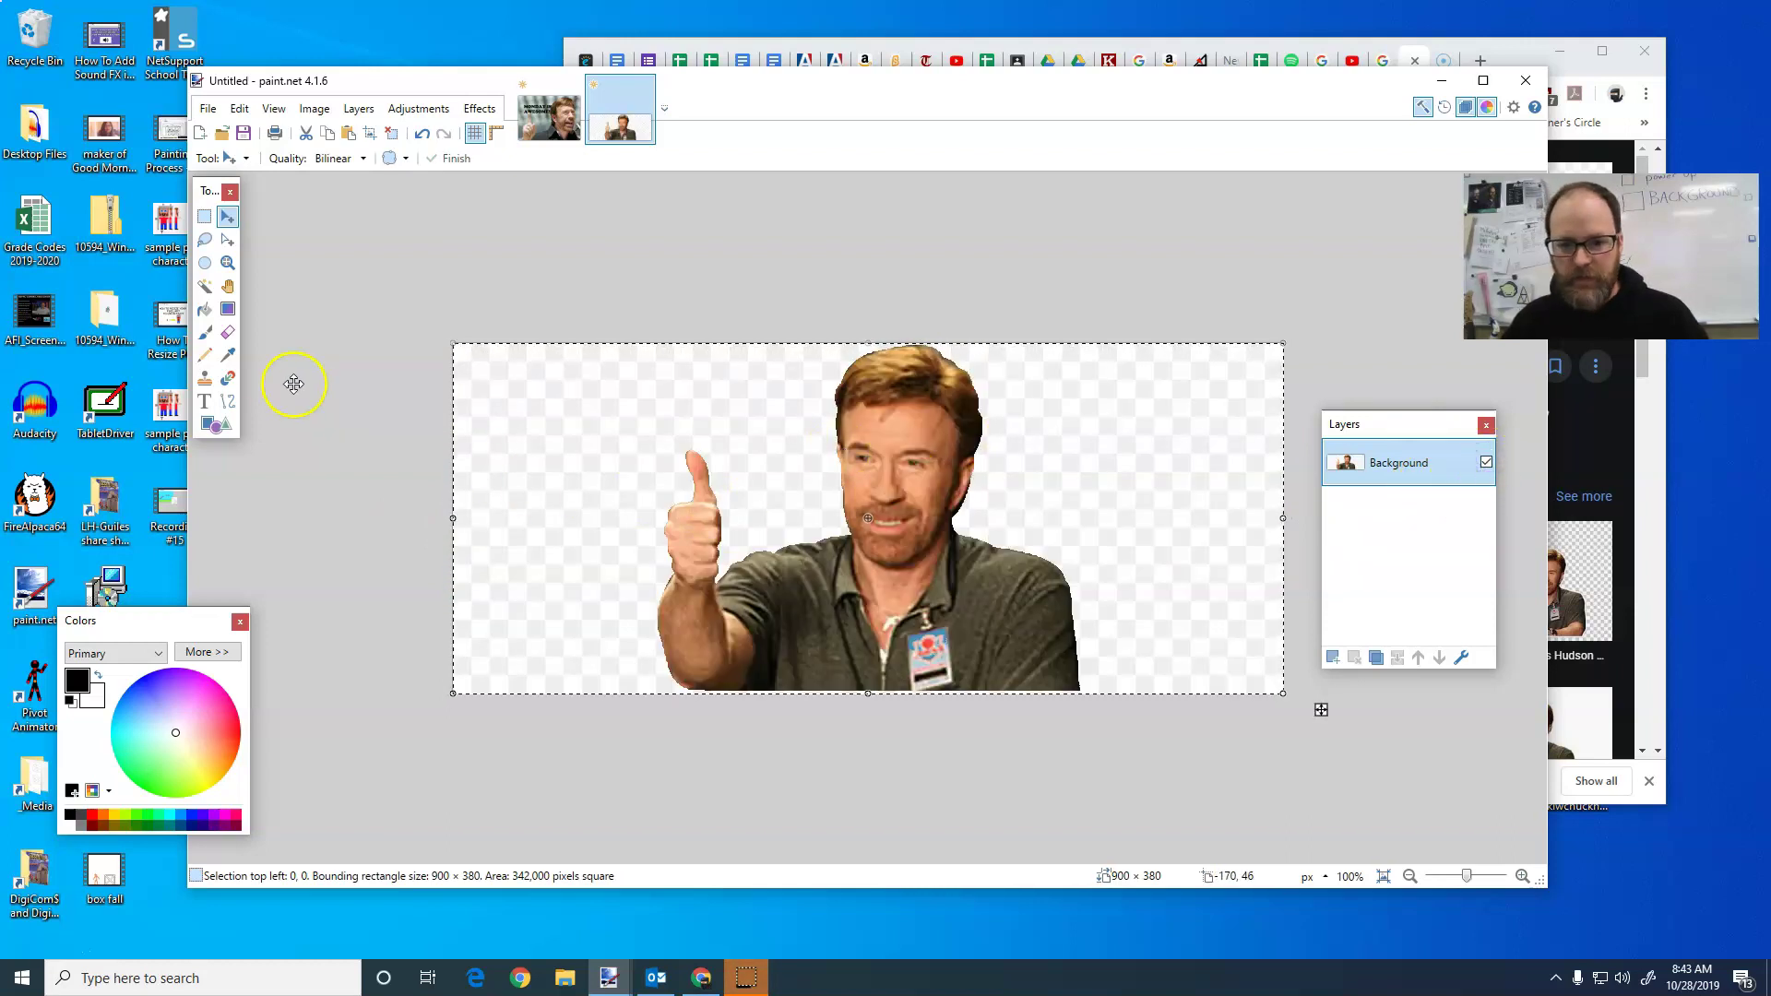
Remove the background around the figure with the Magic Wand at 32% tolerance
{"action": "left_click", "coordinate": [205, 286]}
{"action": "left_click", "coordinate": [549, 481]}
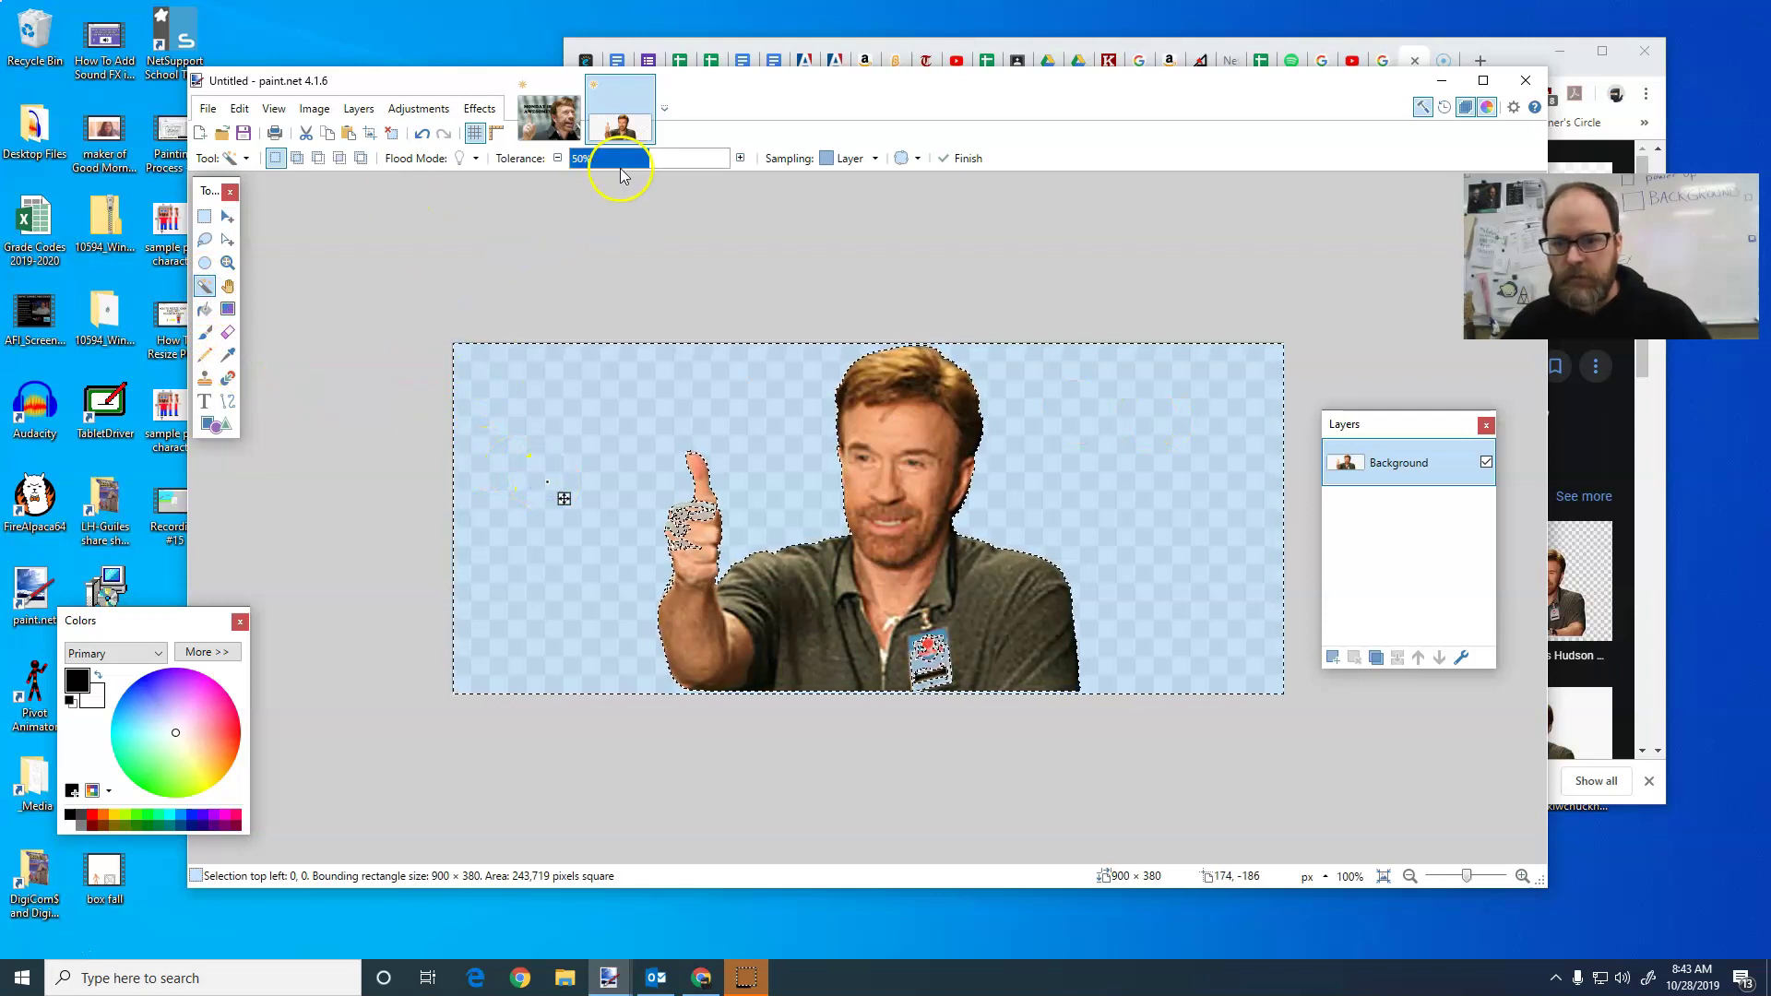
{"action": "left_click", "coordinate": [620, 158]}
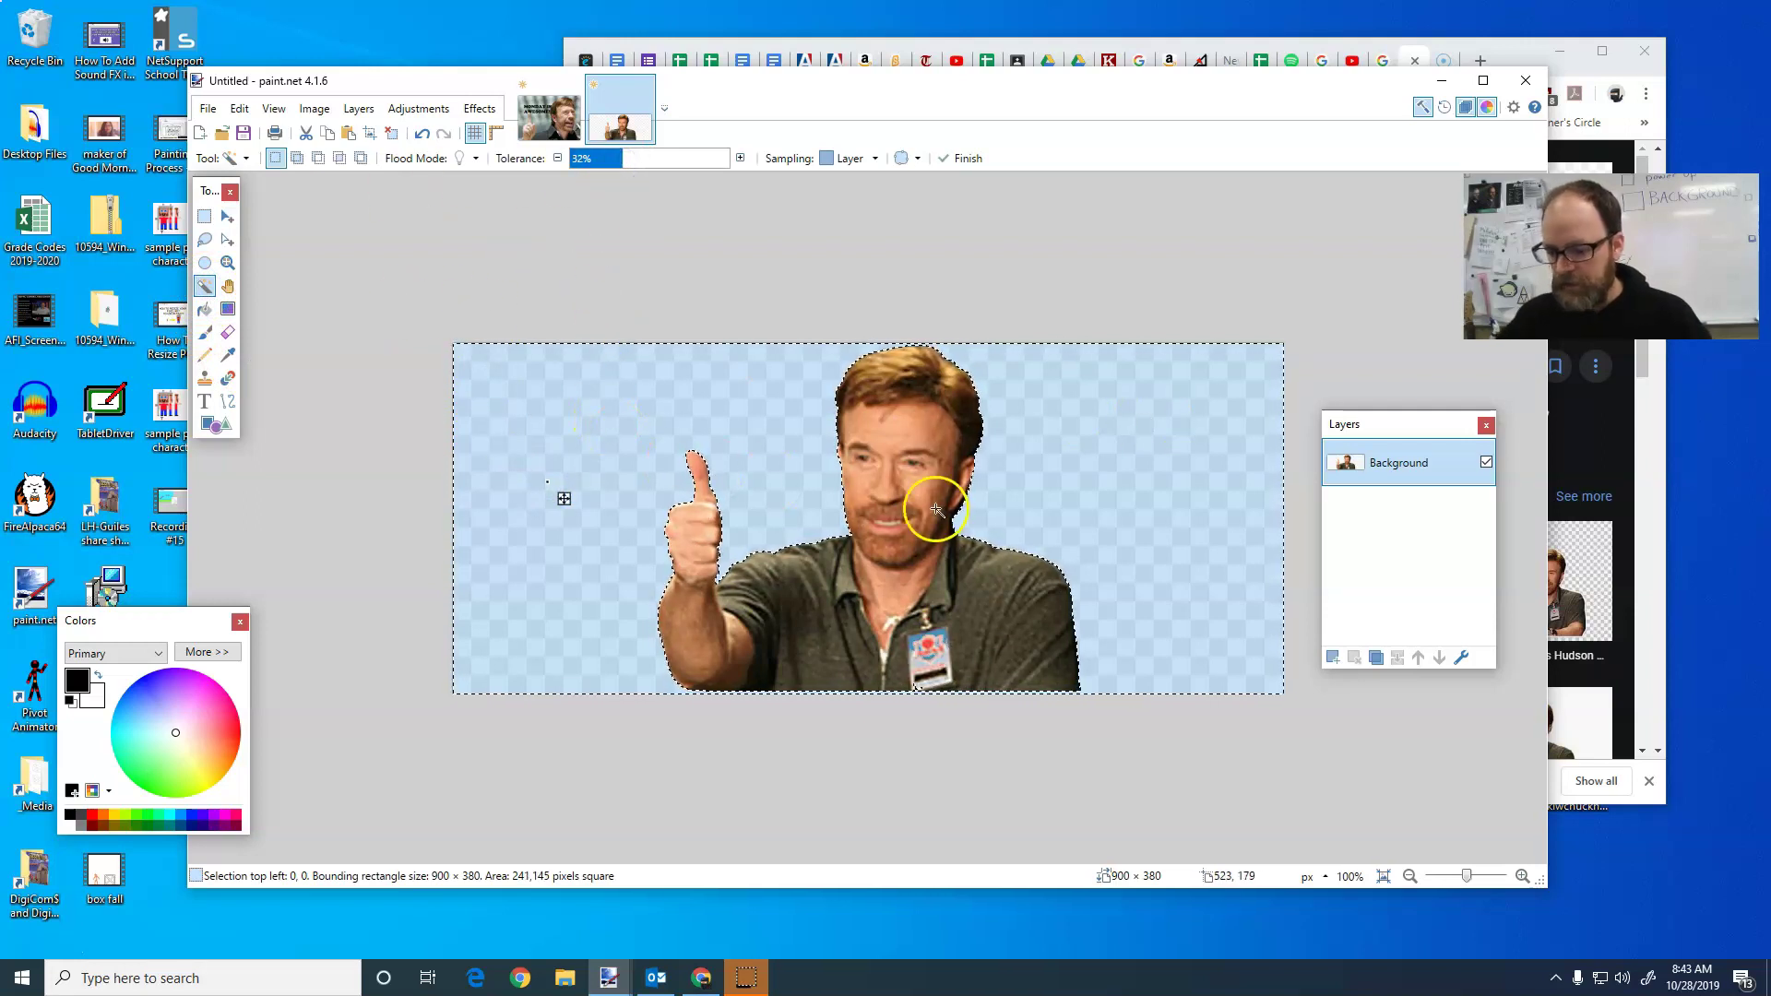
{"action": "key", "text": "Delete"}
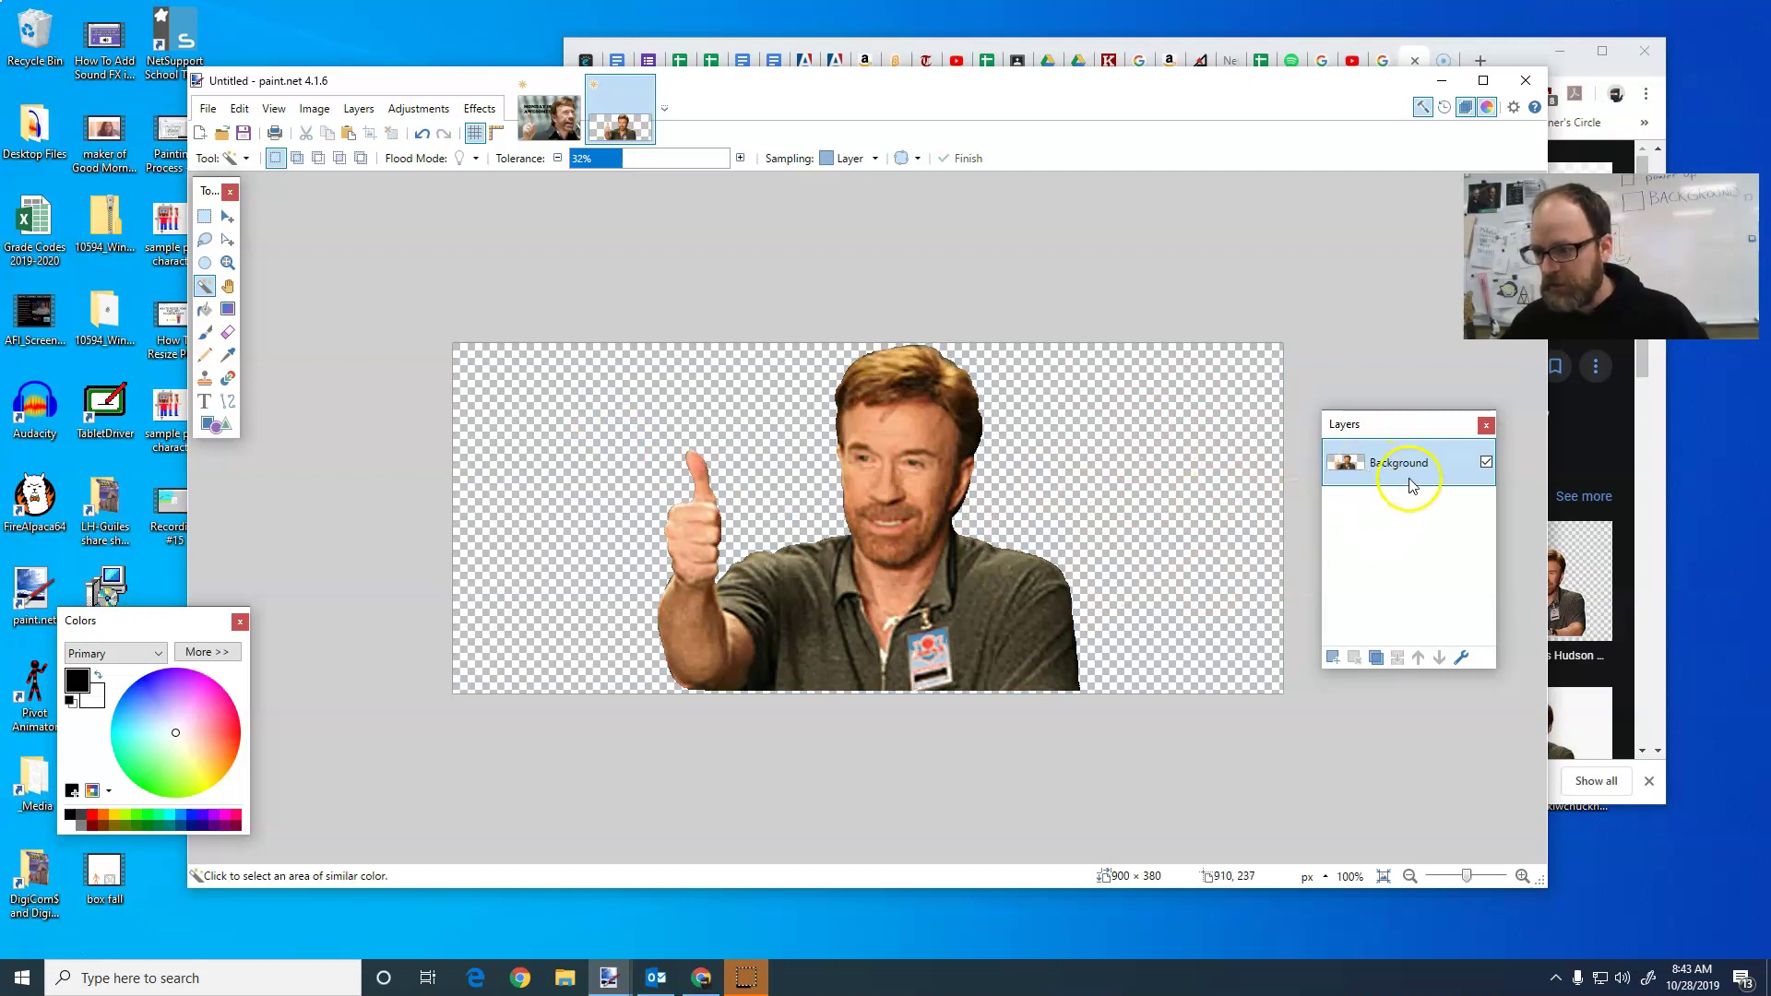
{"action": "left_click", "coordinate": [1487, 463]}
{"action": "left_click", "coordinate": [1489, 463]}
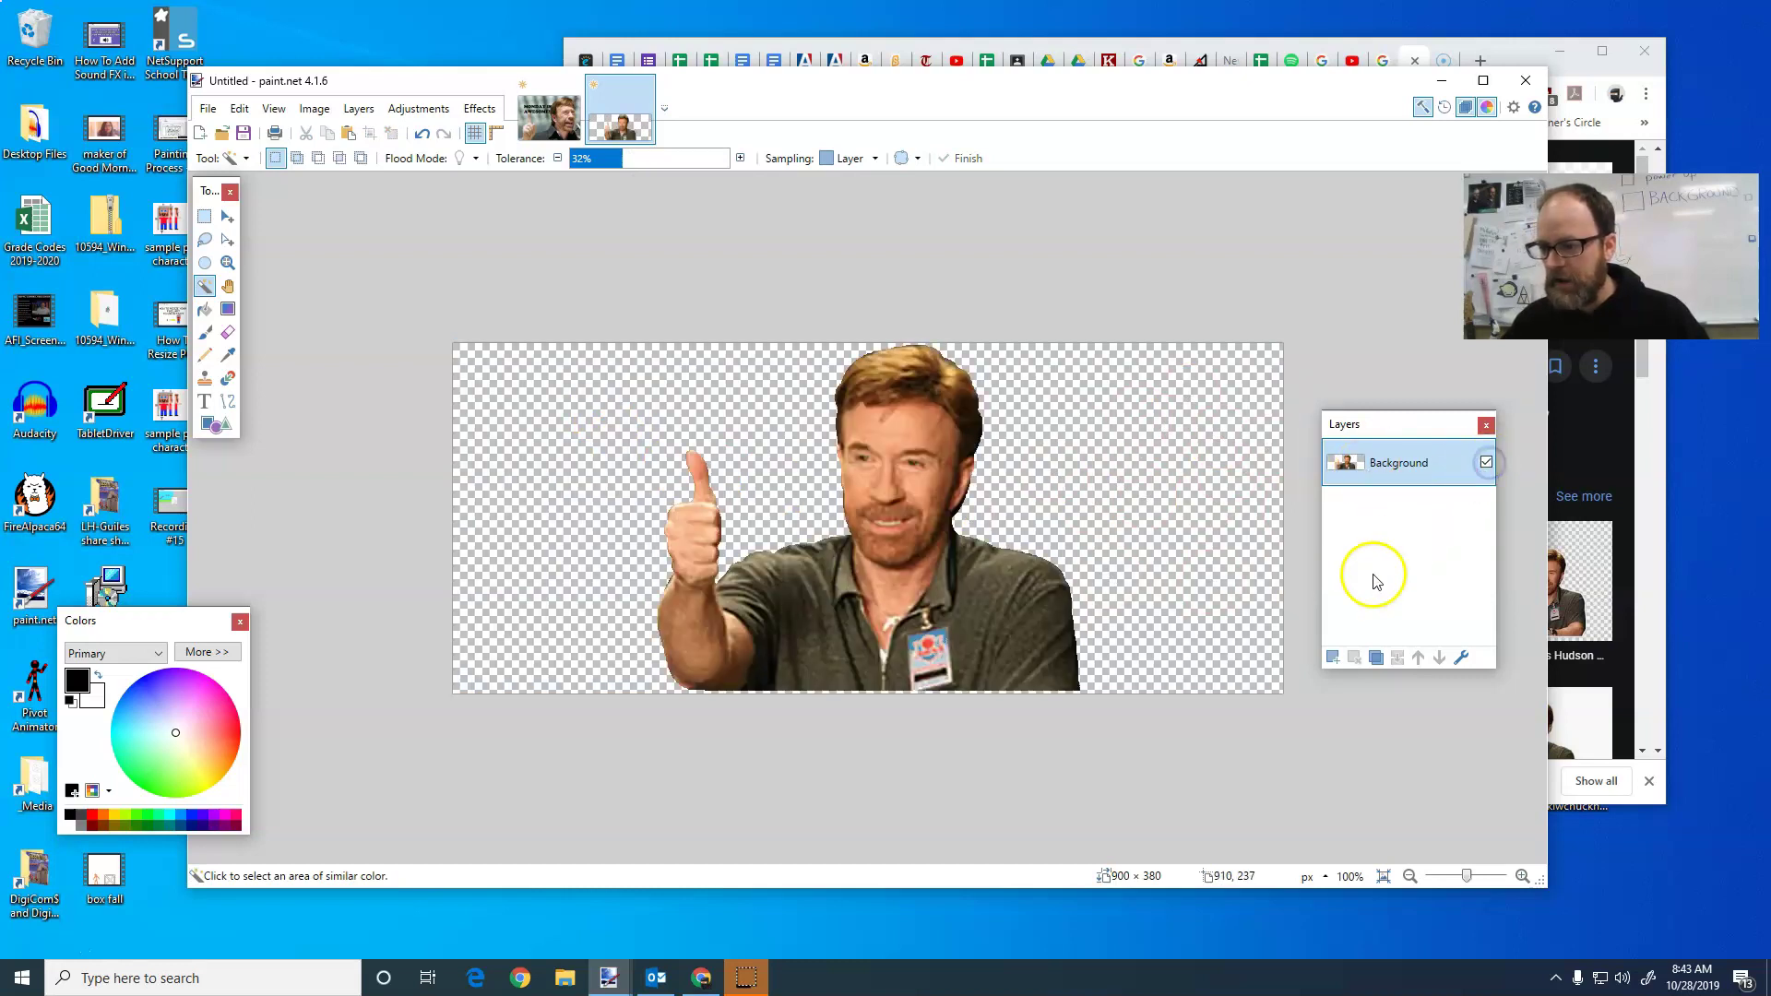
Add a layer below the figure and fill it with green using the Paint Bucket
{"action": "left_click", "coordinate": [1333, 657]}
{"action": "left_click_drag", "start_coordinate": [1403, 479], "coordinate": [1401, 514]}
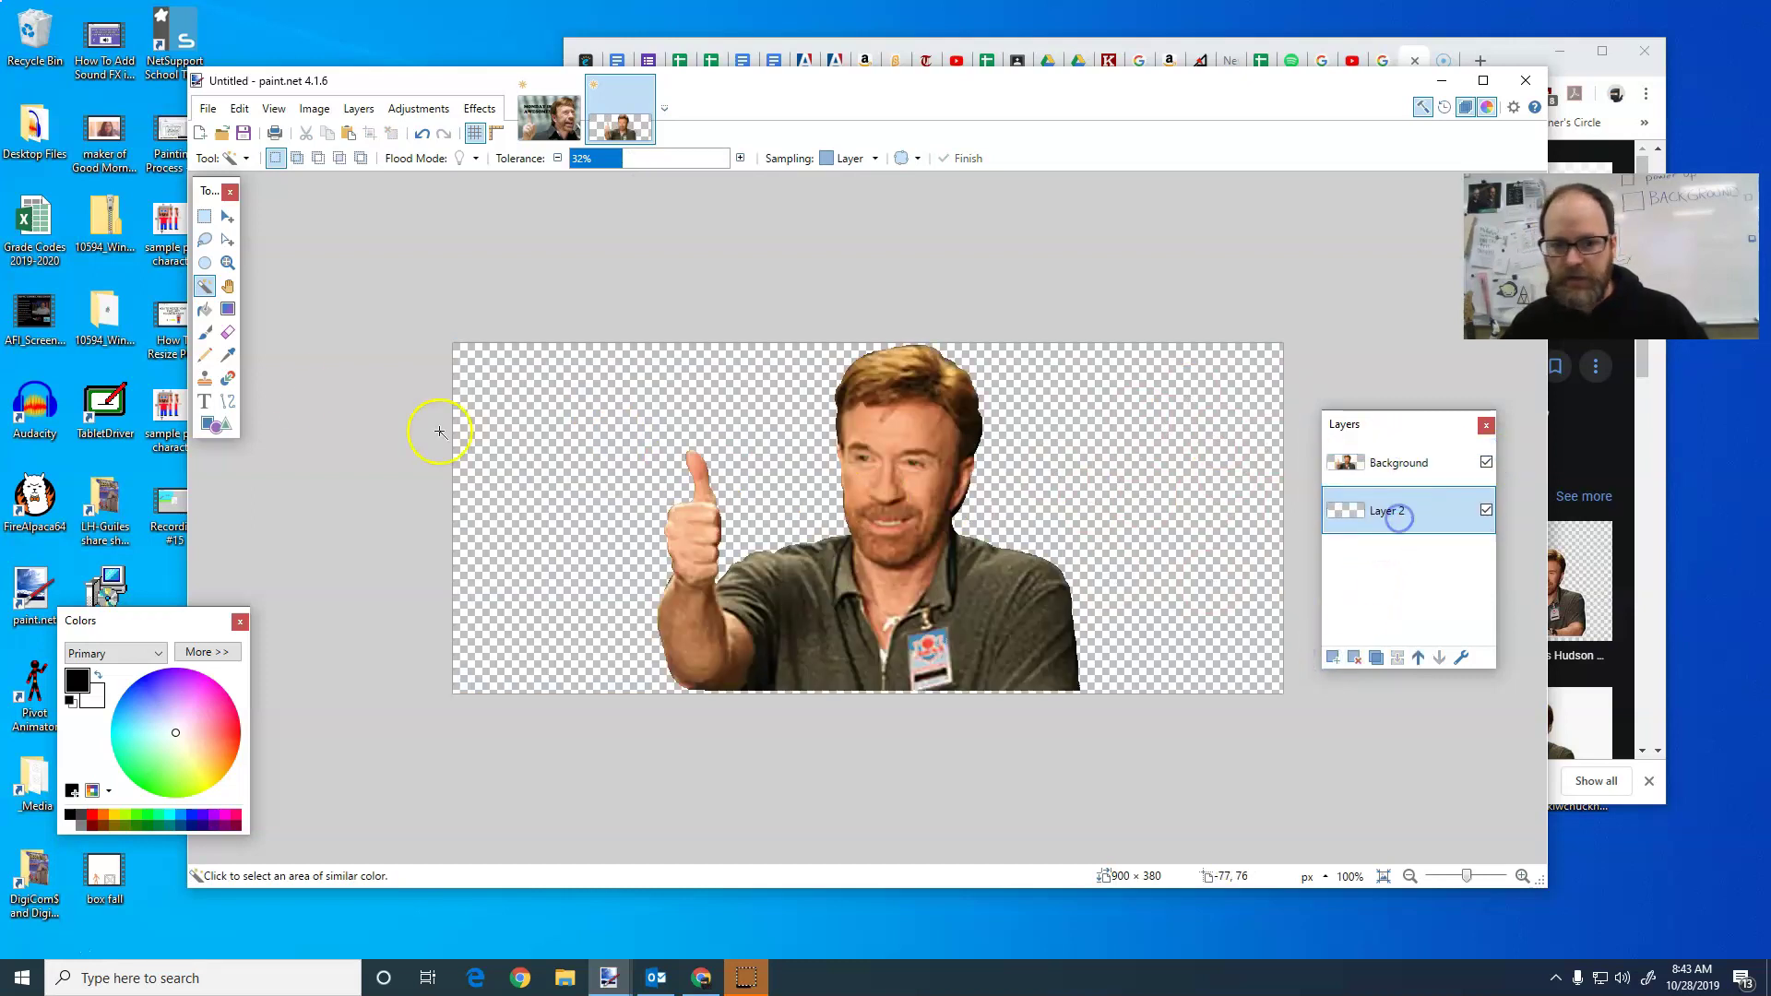
{"action": "left_click", "coordinate": [143, 789]}
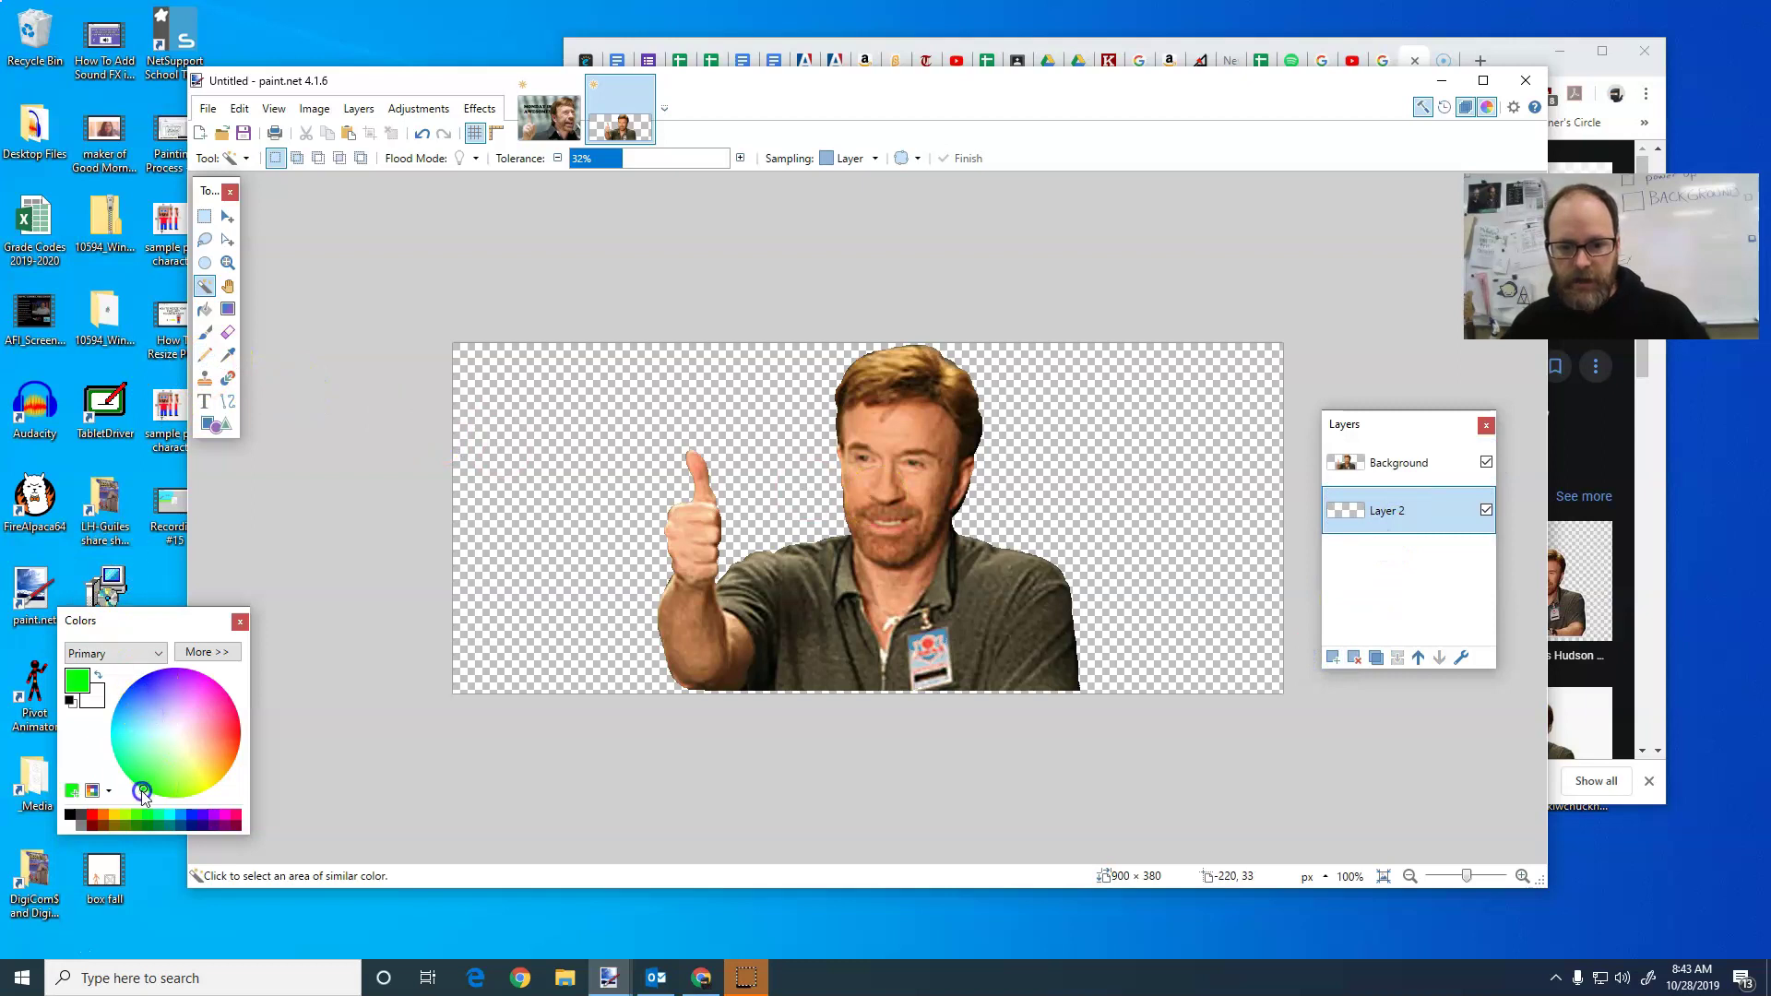
{"action": "left_click", "coordinate": [204, 309]}
{"action": "left_click", "coordinate": [520, 423]}
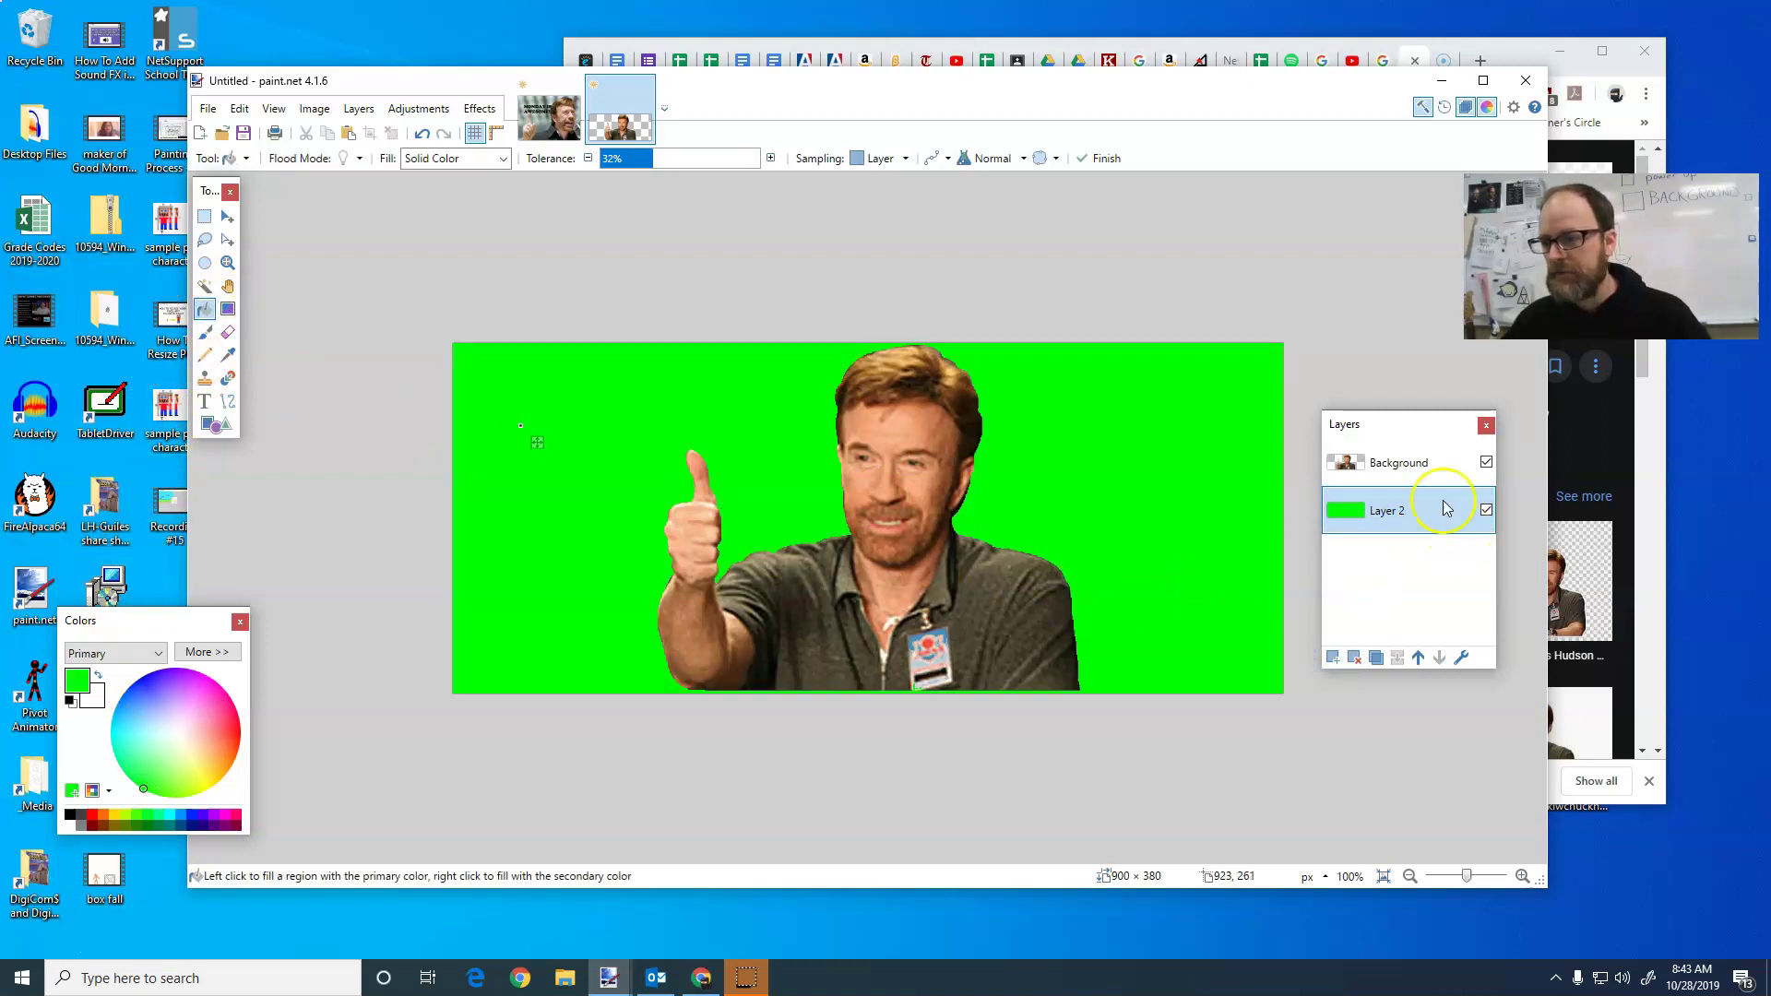
On a new layer, type 'CHUCK' and 'APPROVES' as black text on the canvas
{"action": "left_click", "coordinate": [205, 401]}
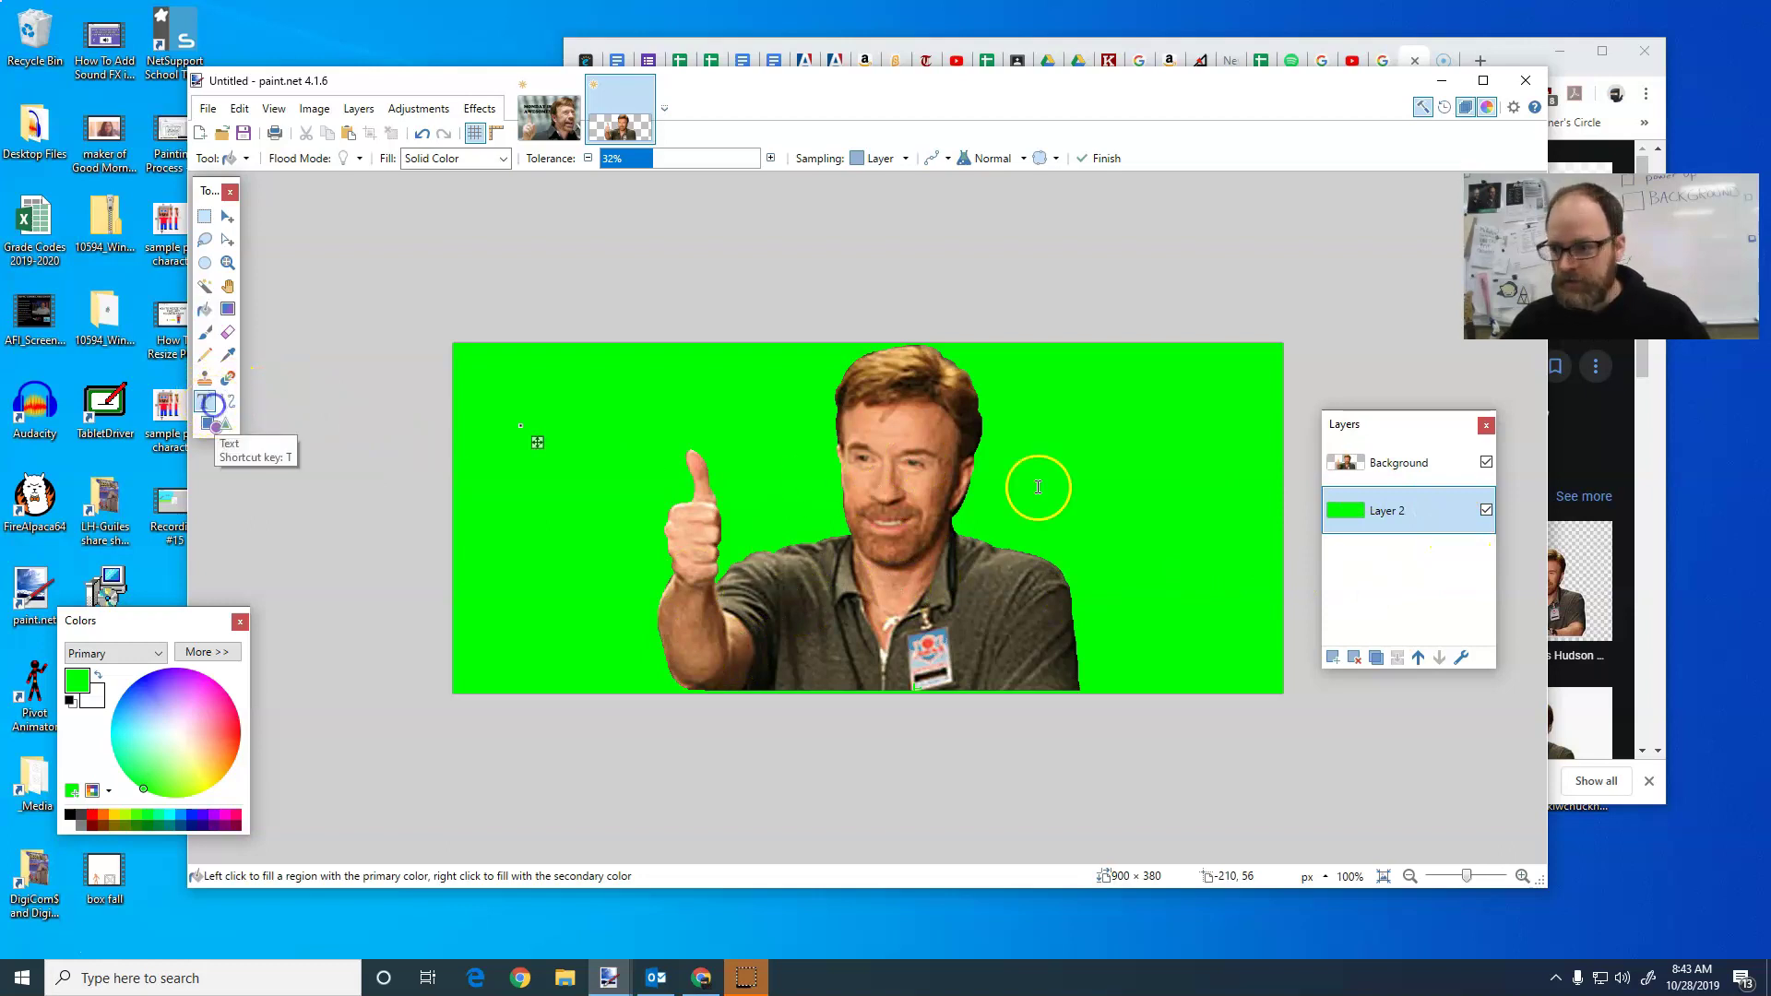
{"action": "left_click", "coordinate": [1334, 658]}
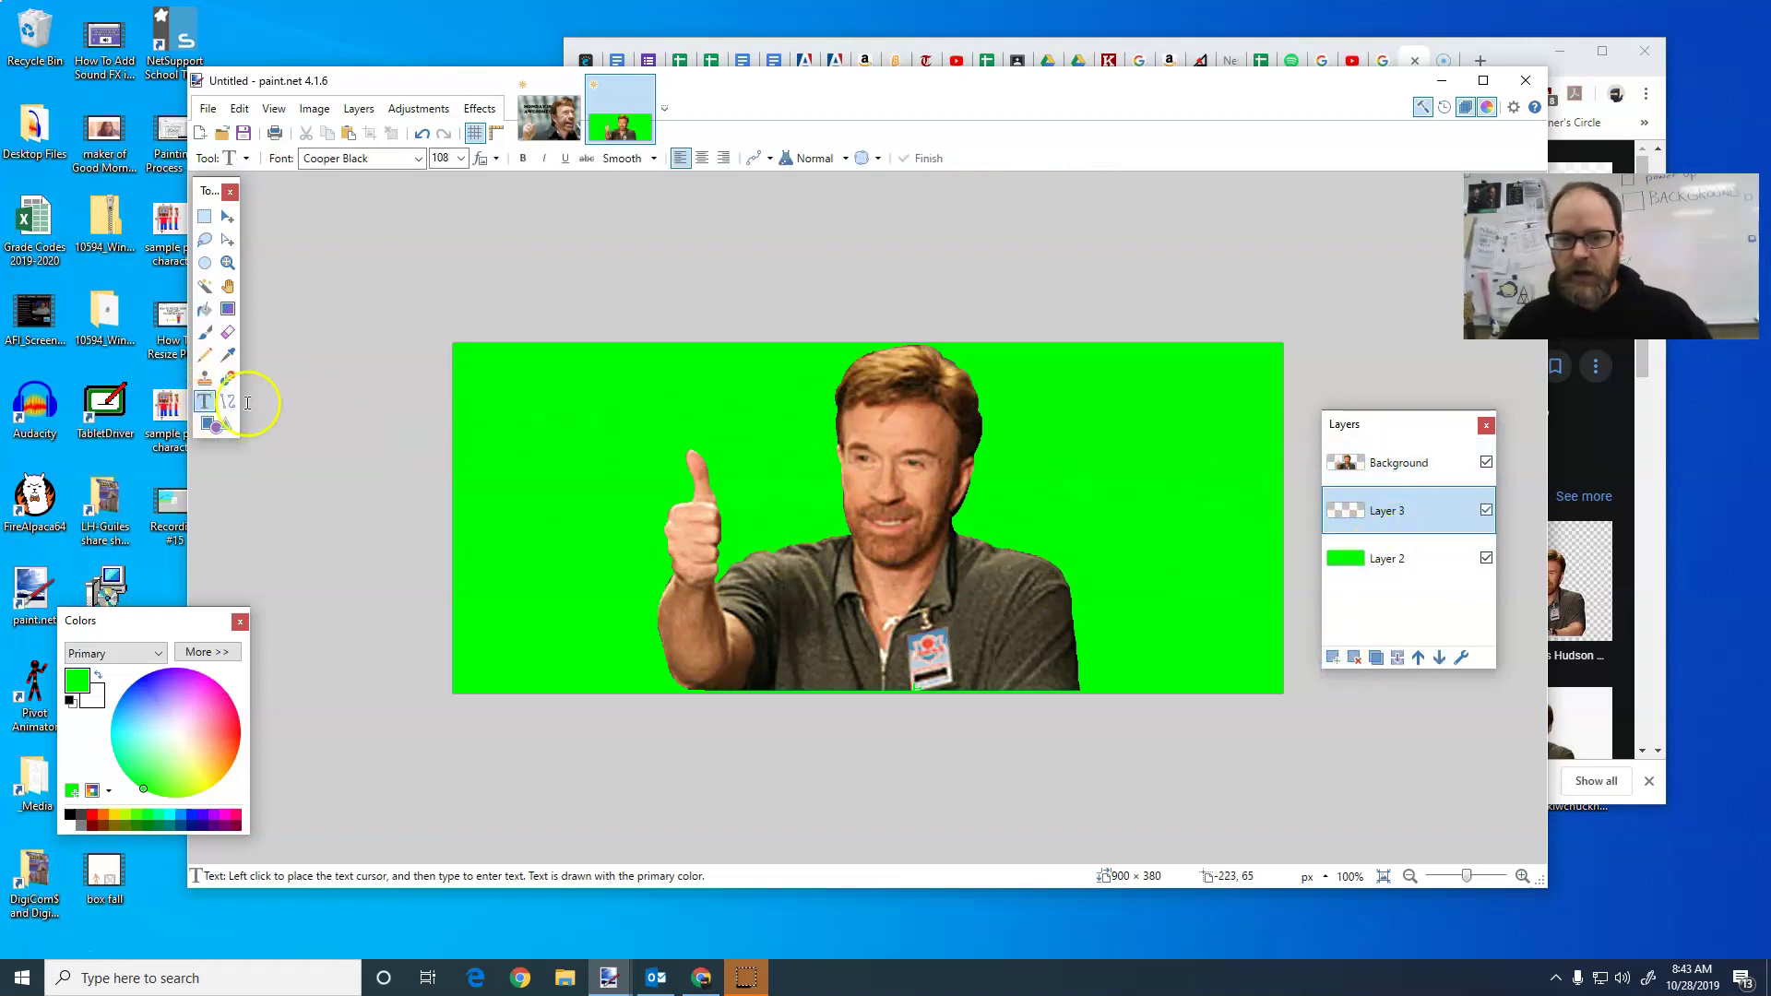
{"action": "left_click", "coordinate": [518, 415]}
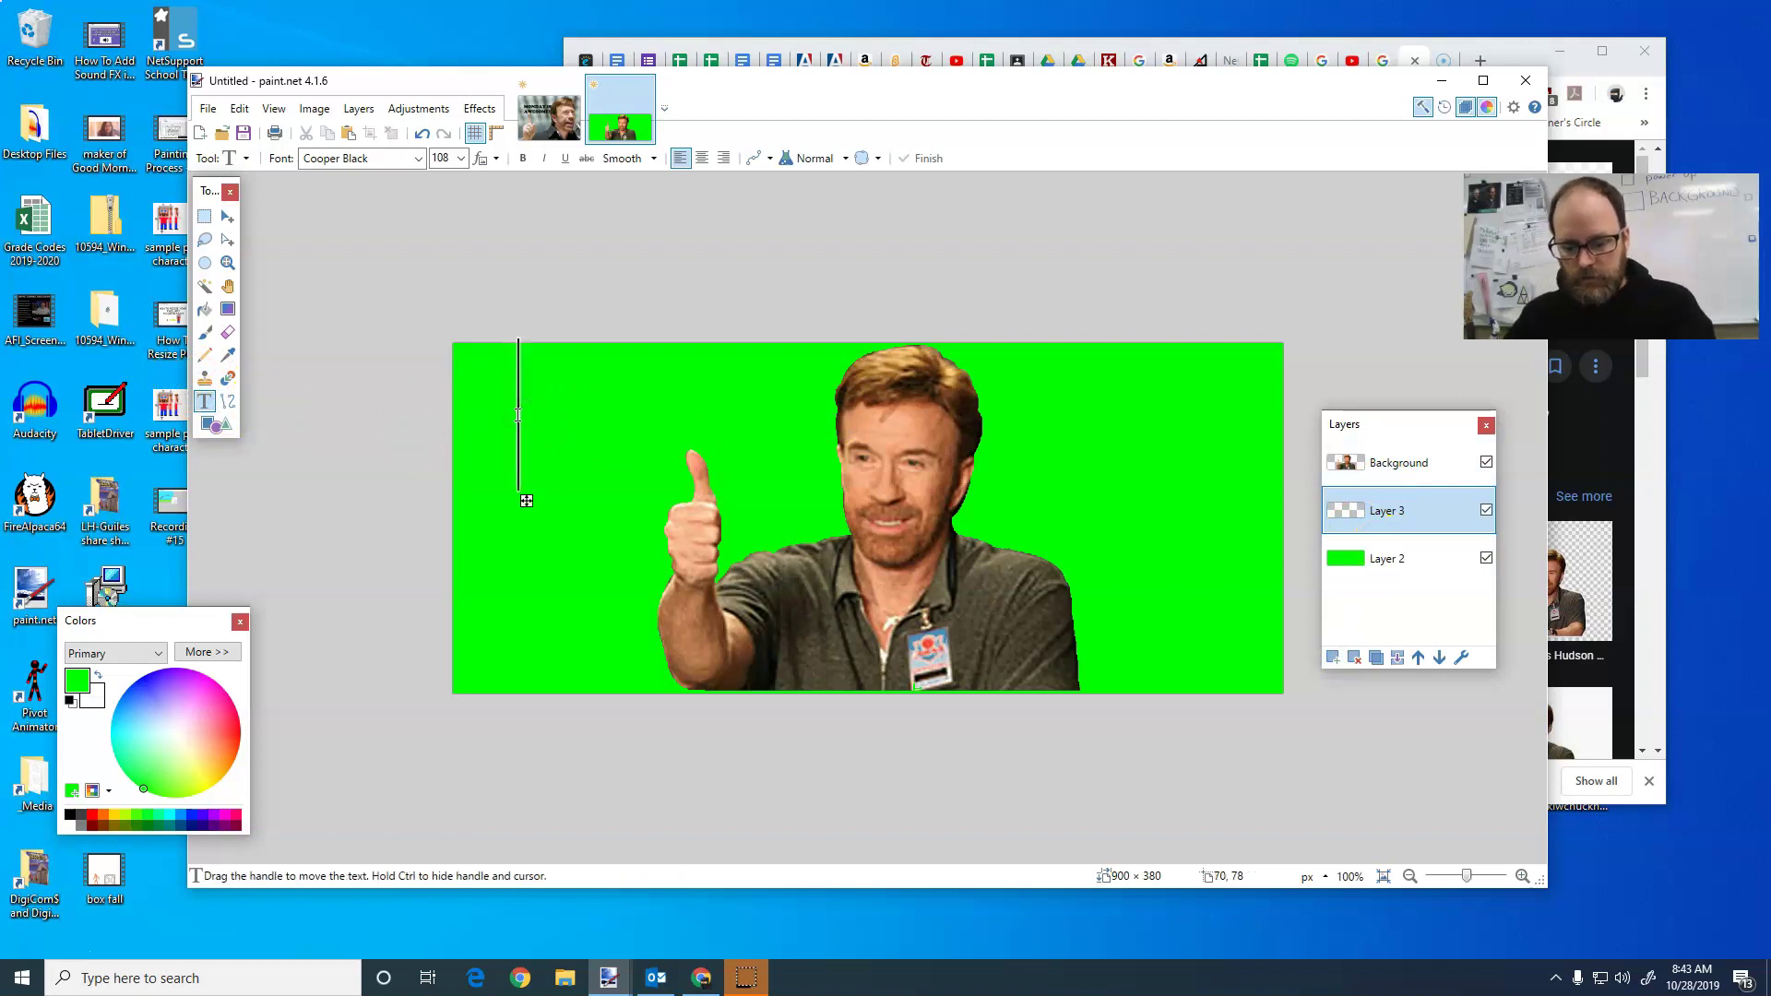
{"action": "left_click", "coordinate": [518, 415]}
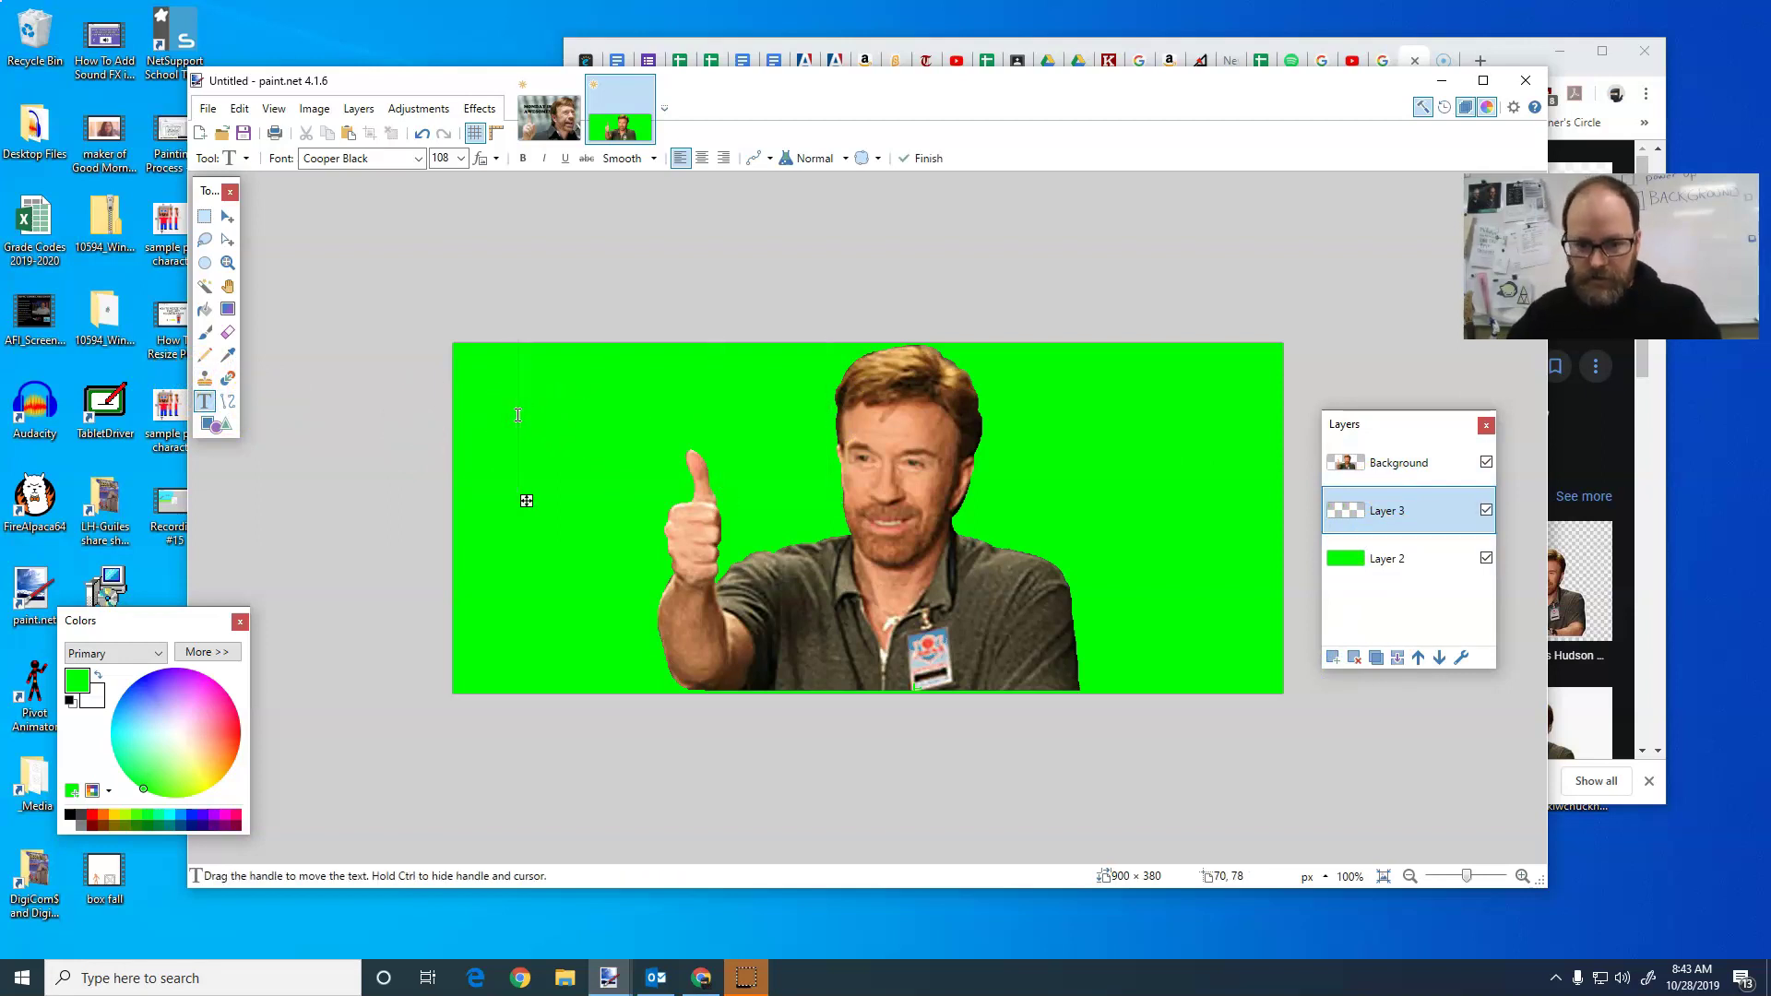
{"action": "left_click", "coordinate": [70, 815]}
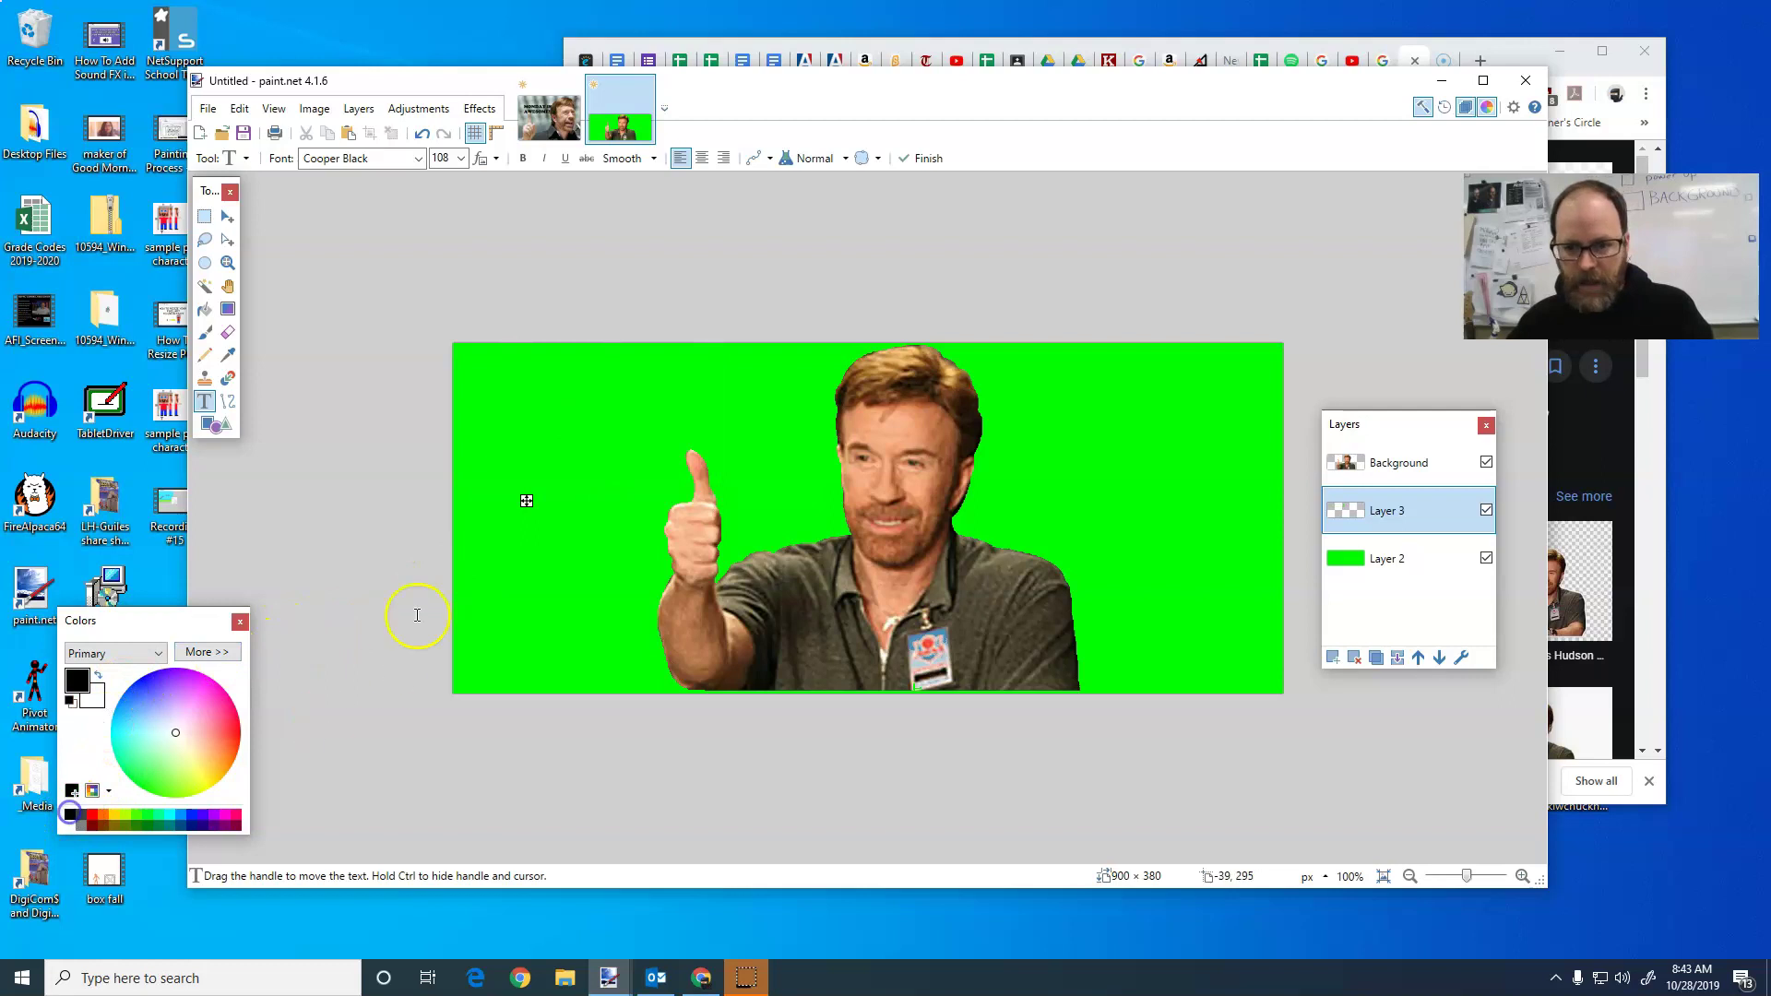
{"action": "type", "text": "CHU"}
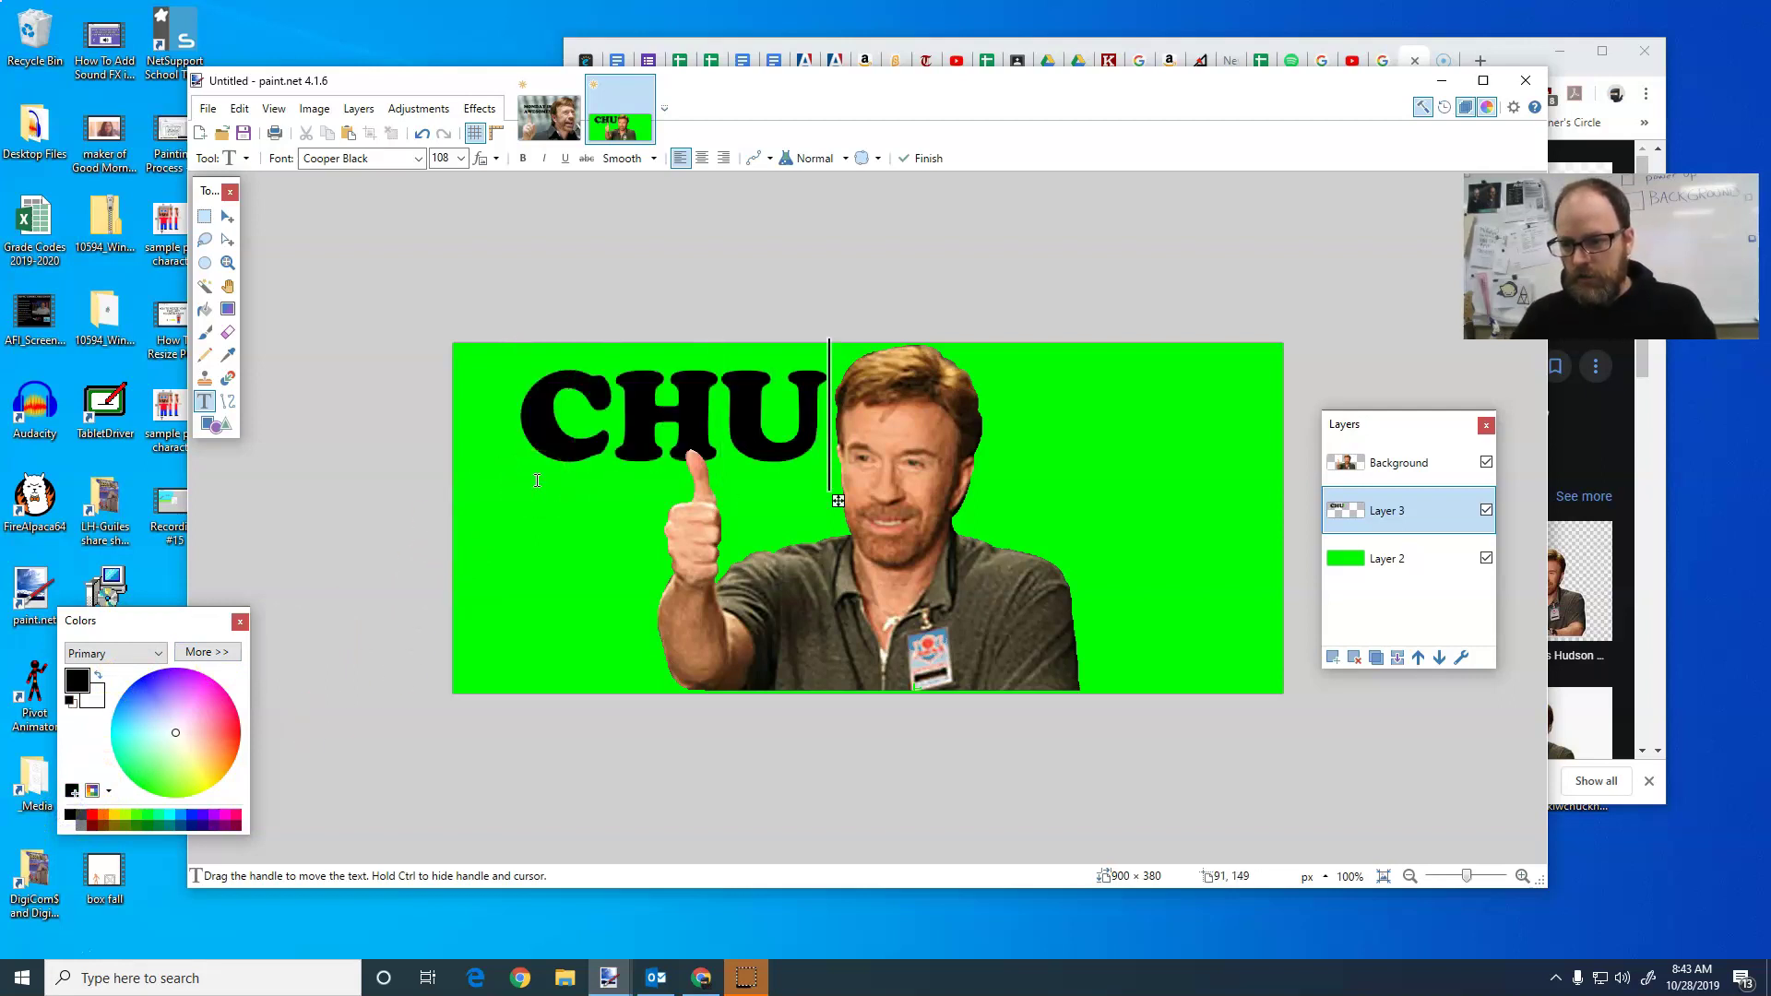
{"action": "type", "text": "CK"}
{"action": "key", "text": "Return"}
{"action": "type", "text": "APPROVES"}
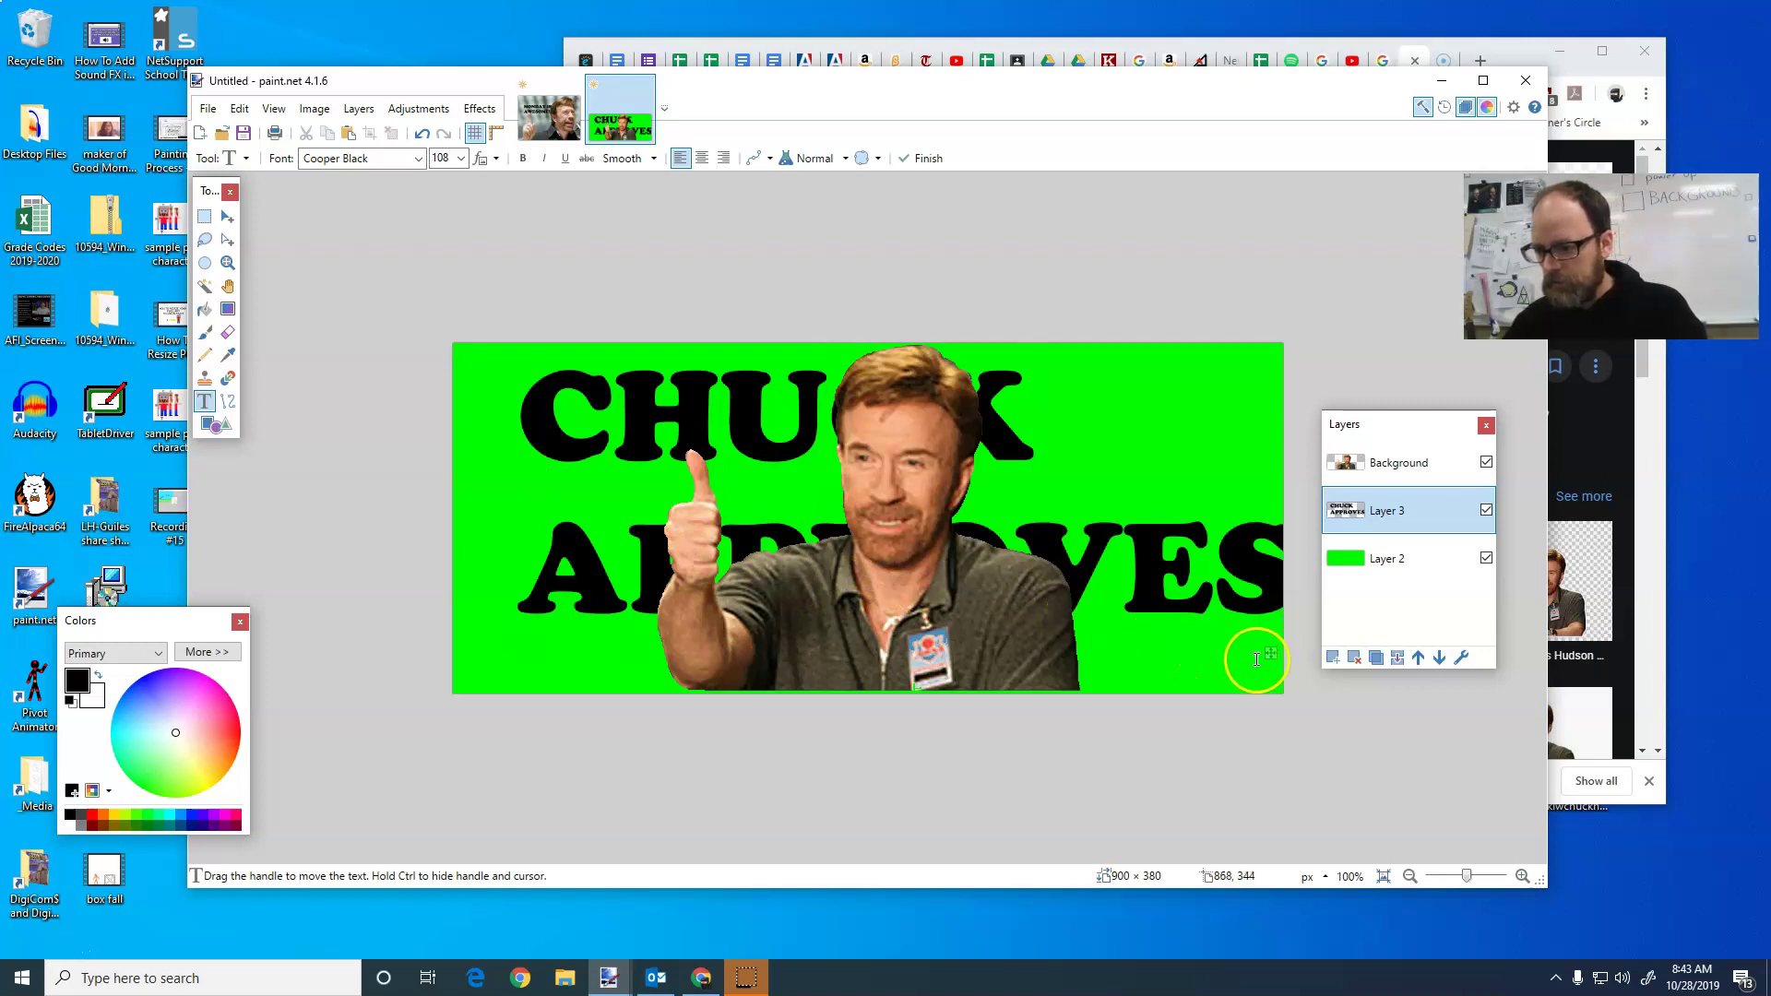
Set the text size to 50, move it toward the top, and join 'CHUCK APPROVES' onto one line
{"action": "left_click_drag", "start_coordinate": [1271, 653], "coordinate": [1233, 646]}
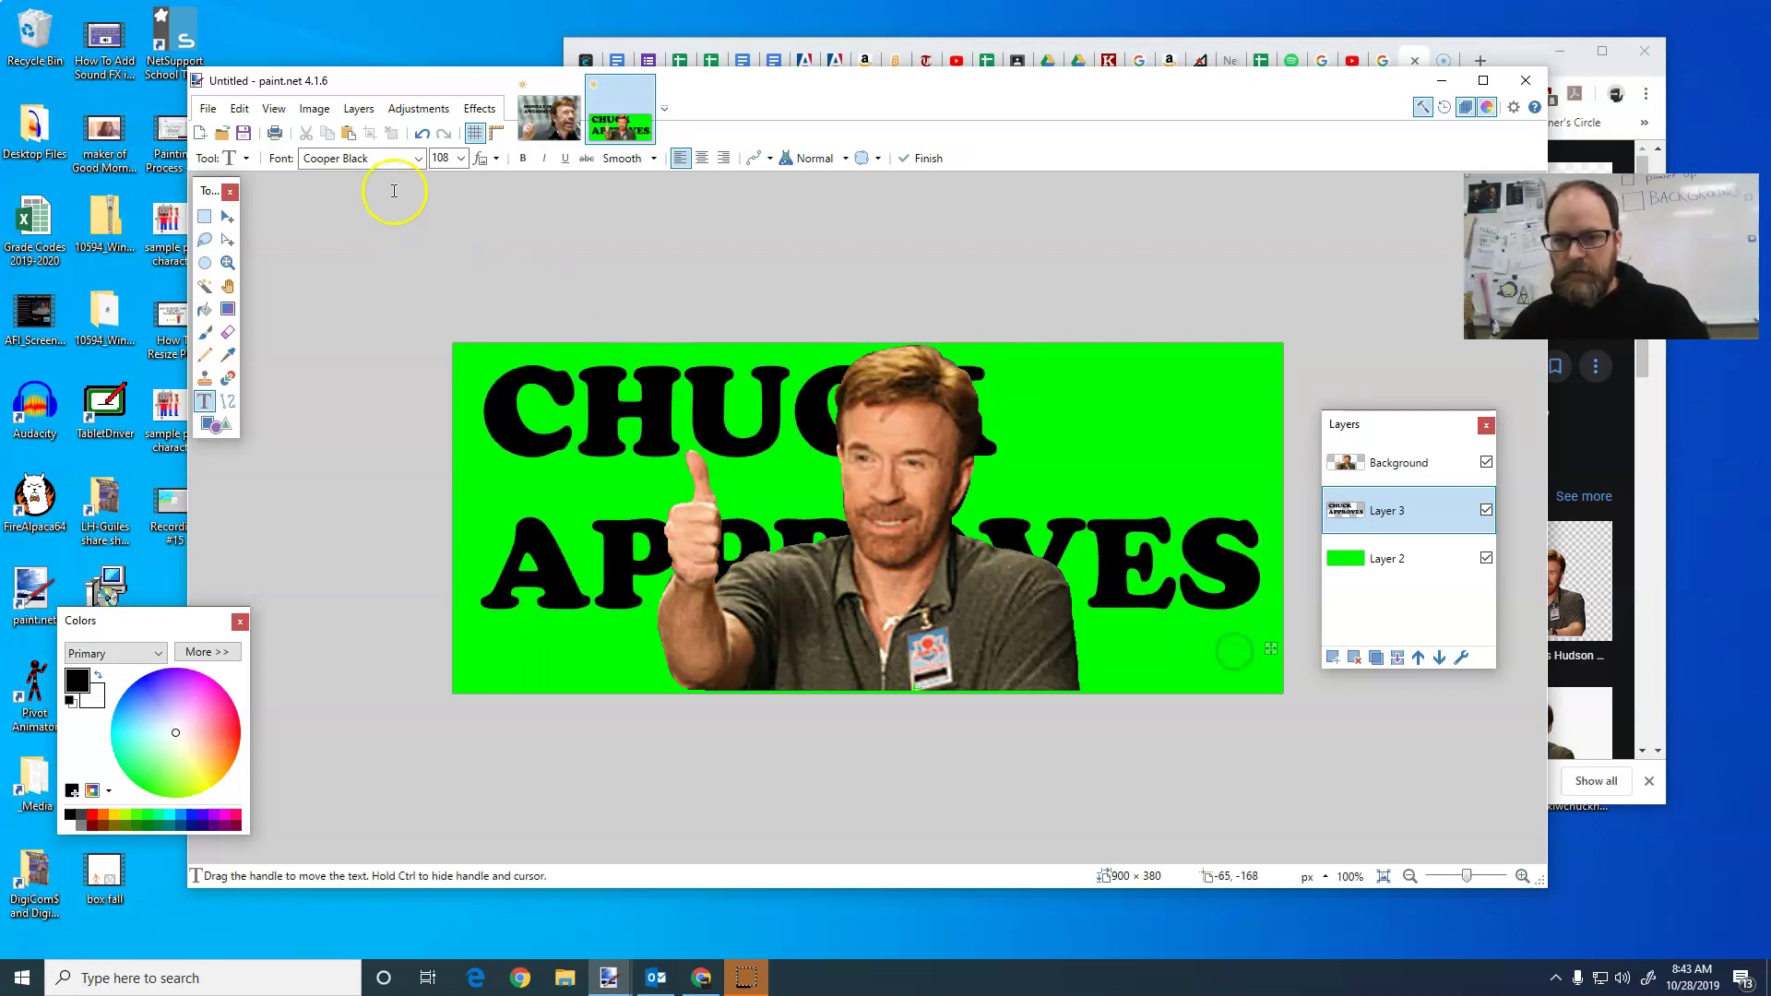
{"action": "type", "text": "50"}
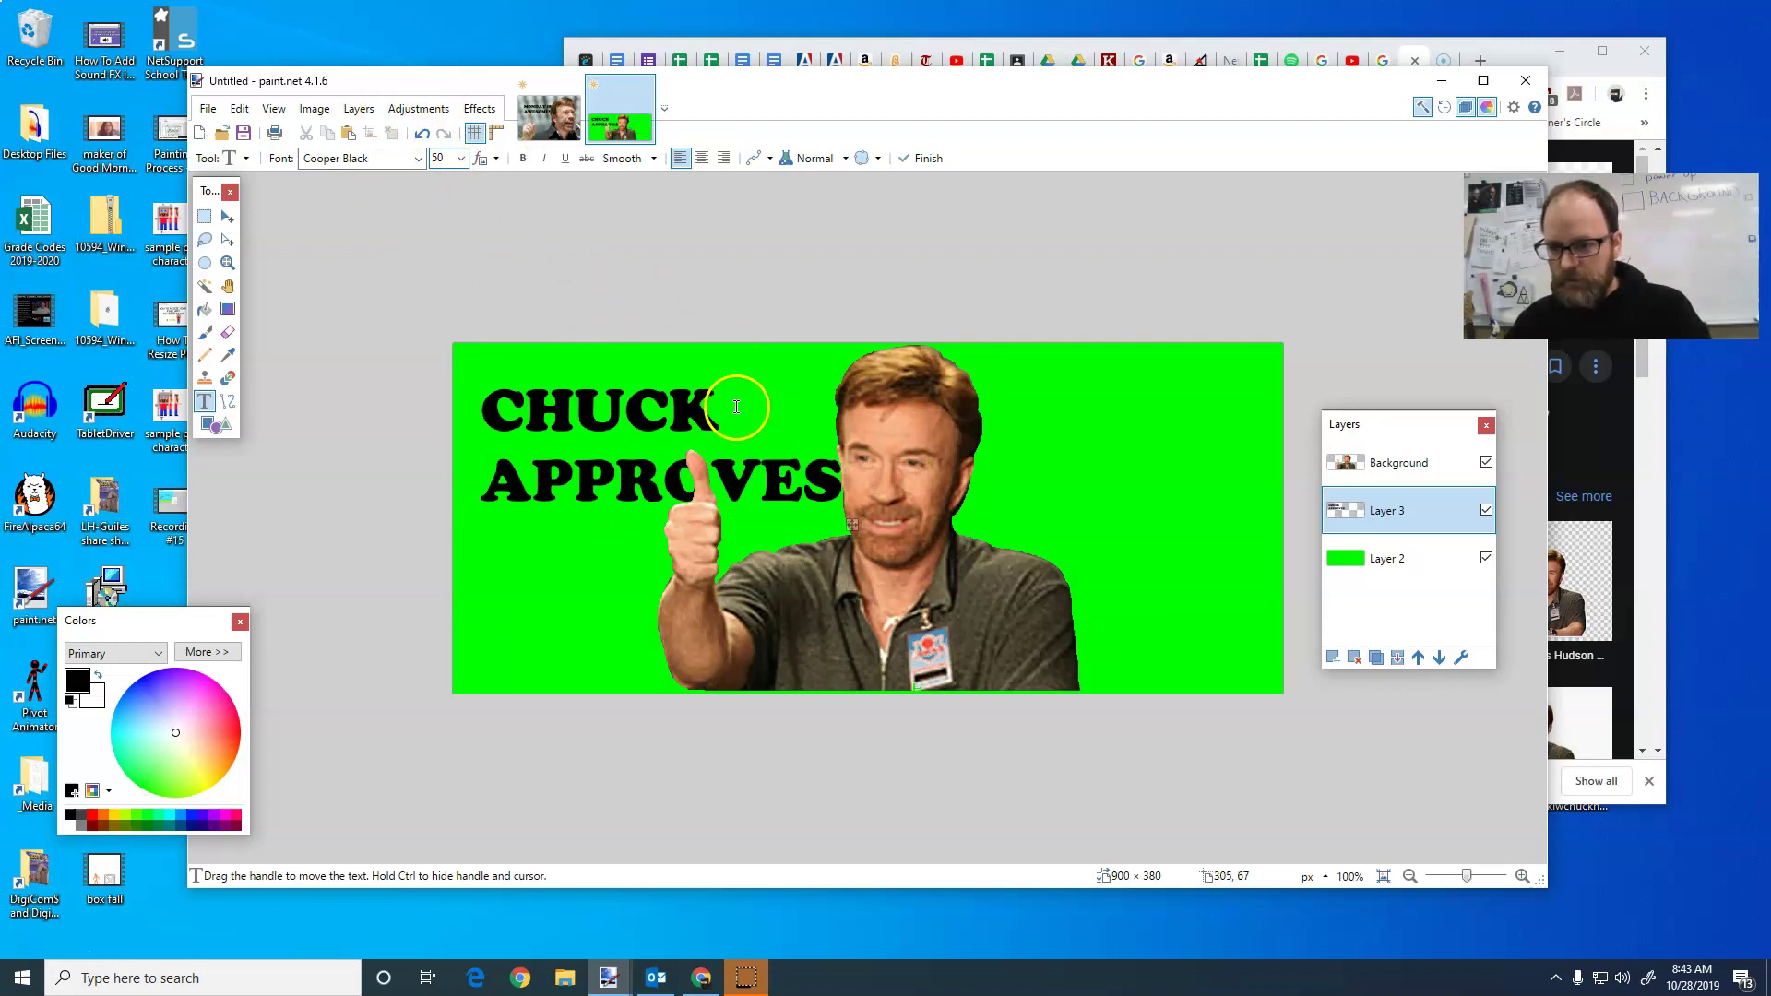
{"action": "left_click_drag", "start_coordinate": [852, 524], "coordinate": [857, 504]}
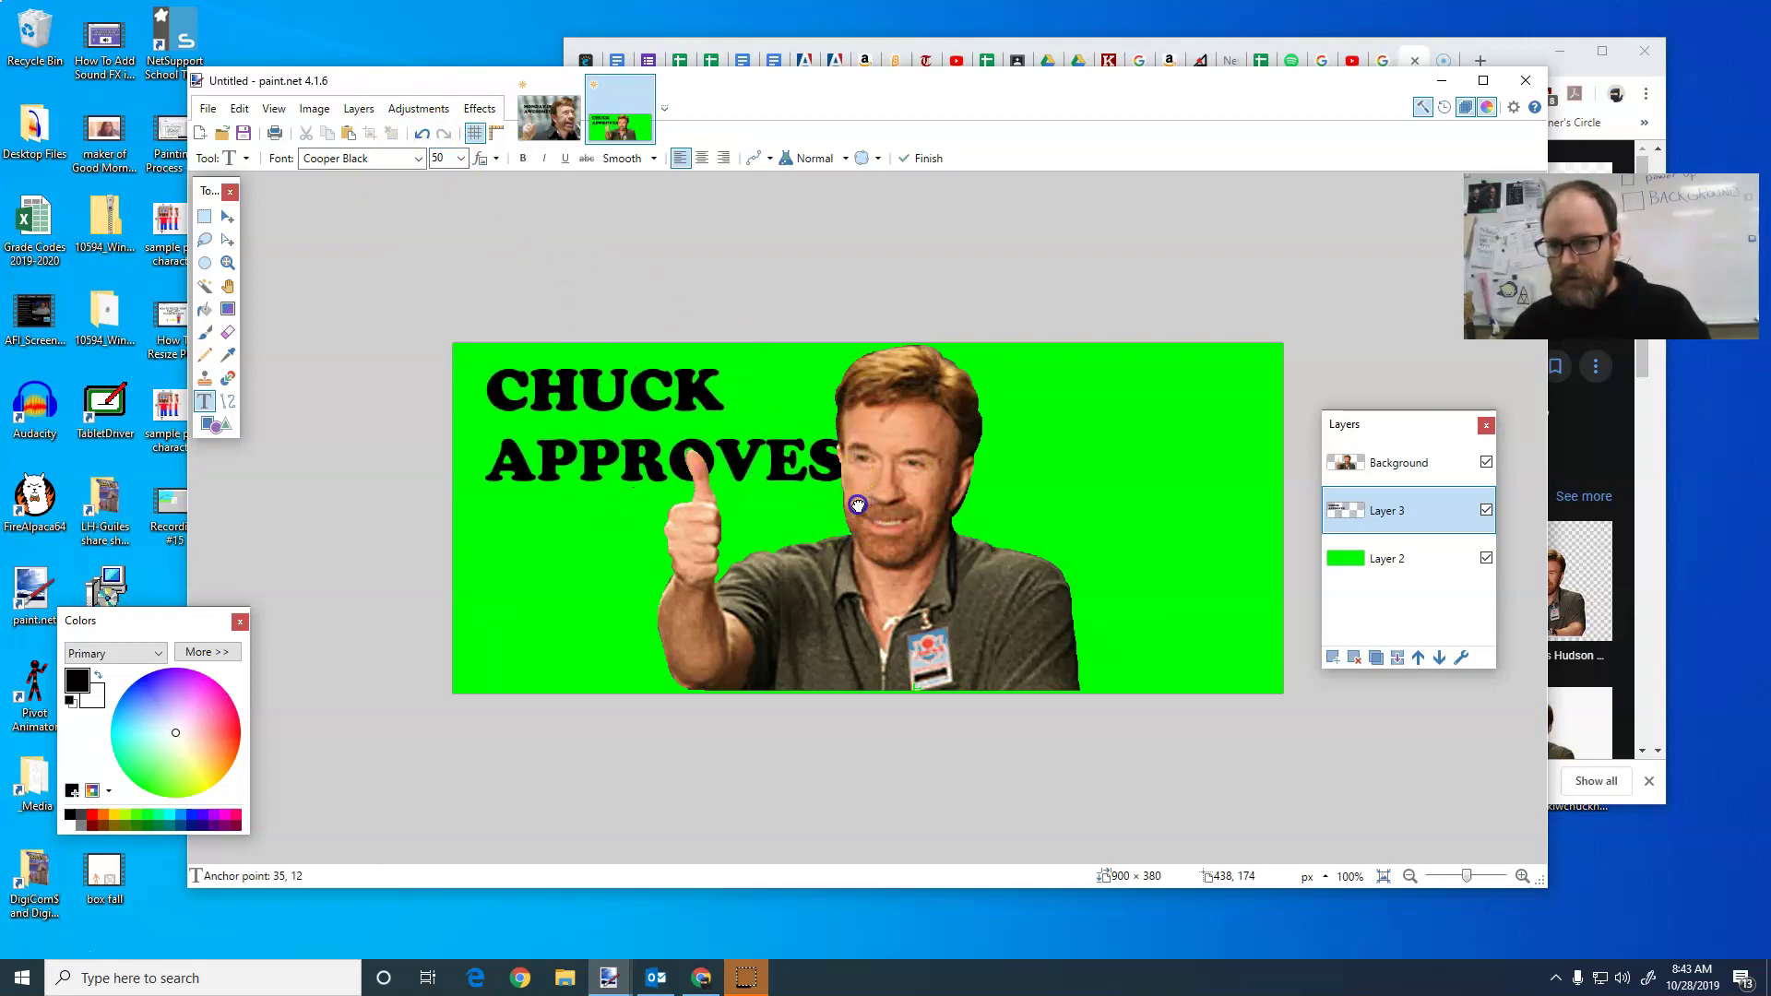
{"action": "key", "text": "BackSpace"}
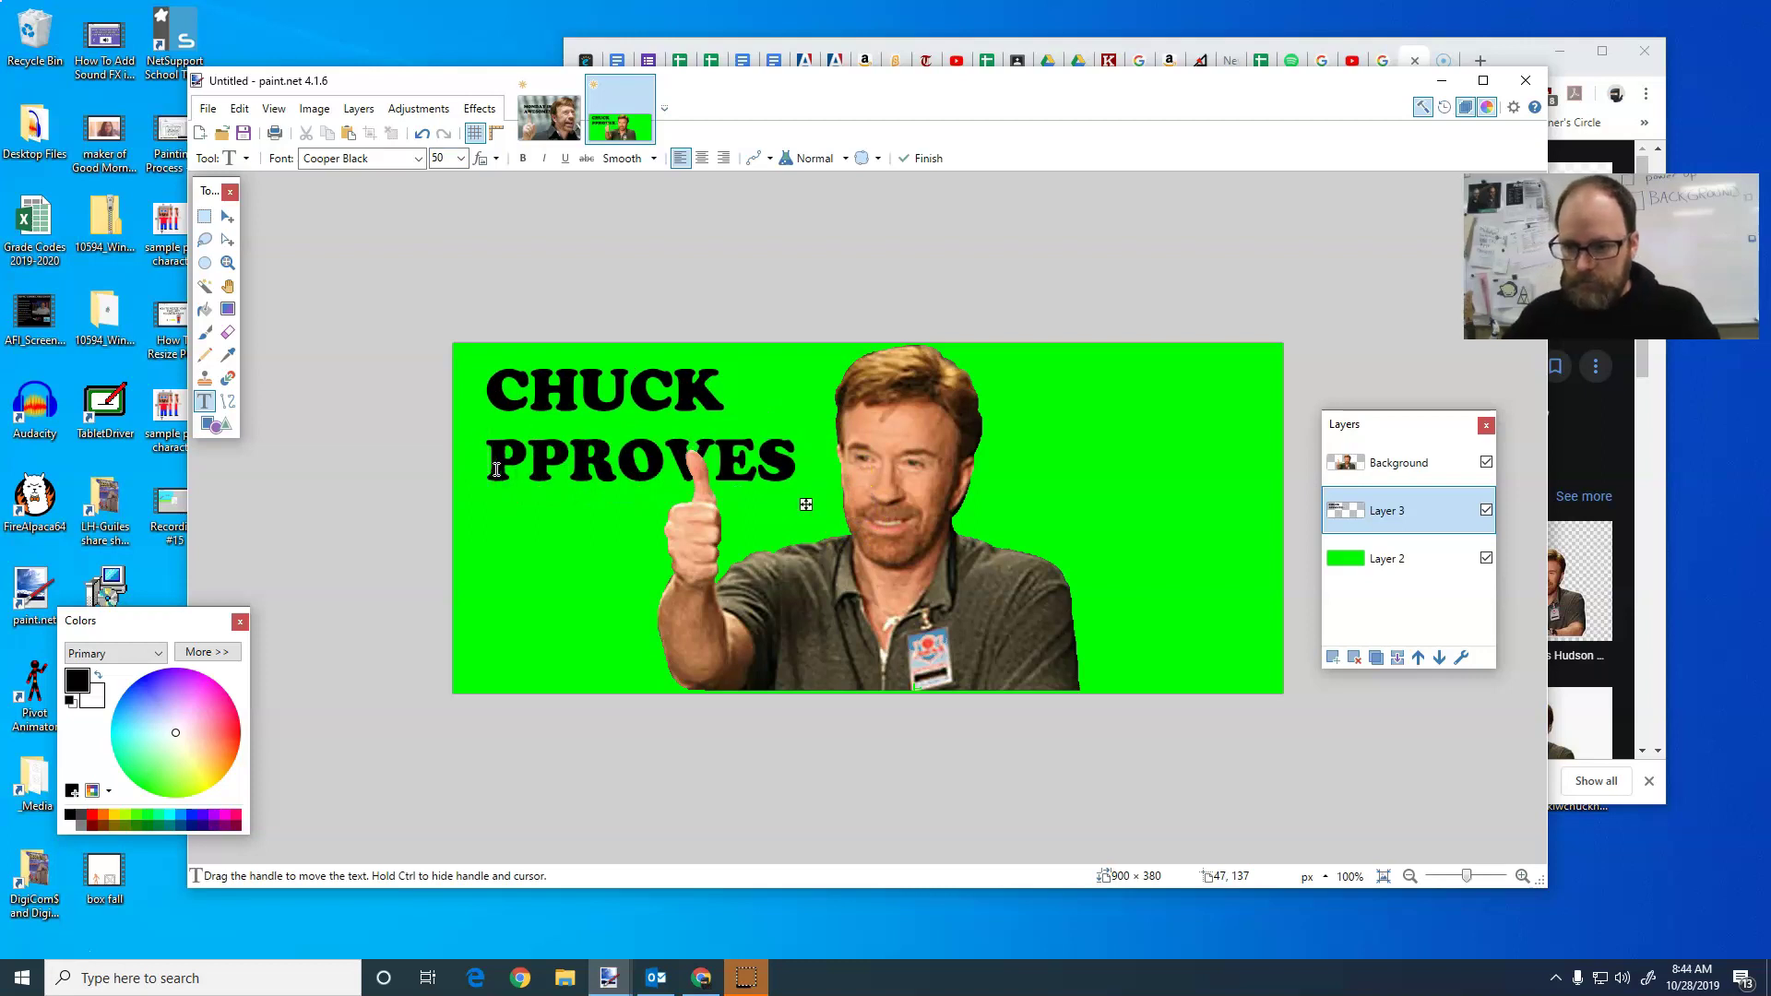
{"action": "type", "text": "a"}
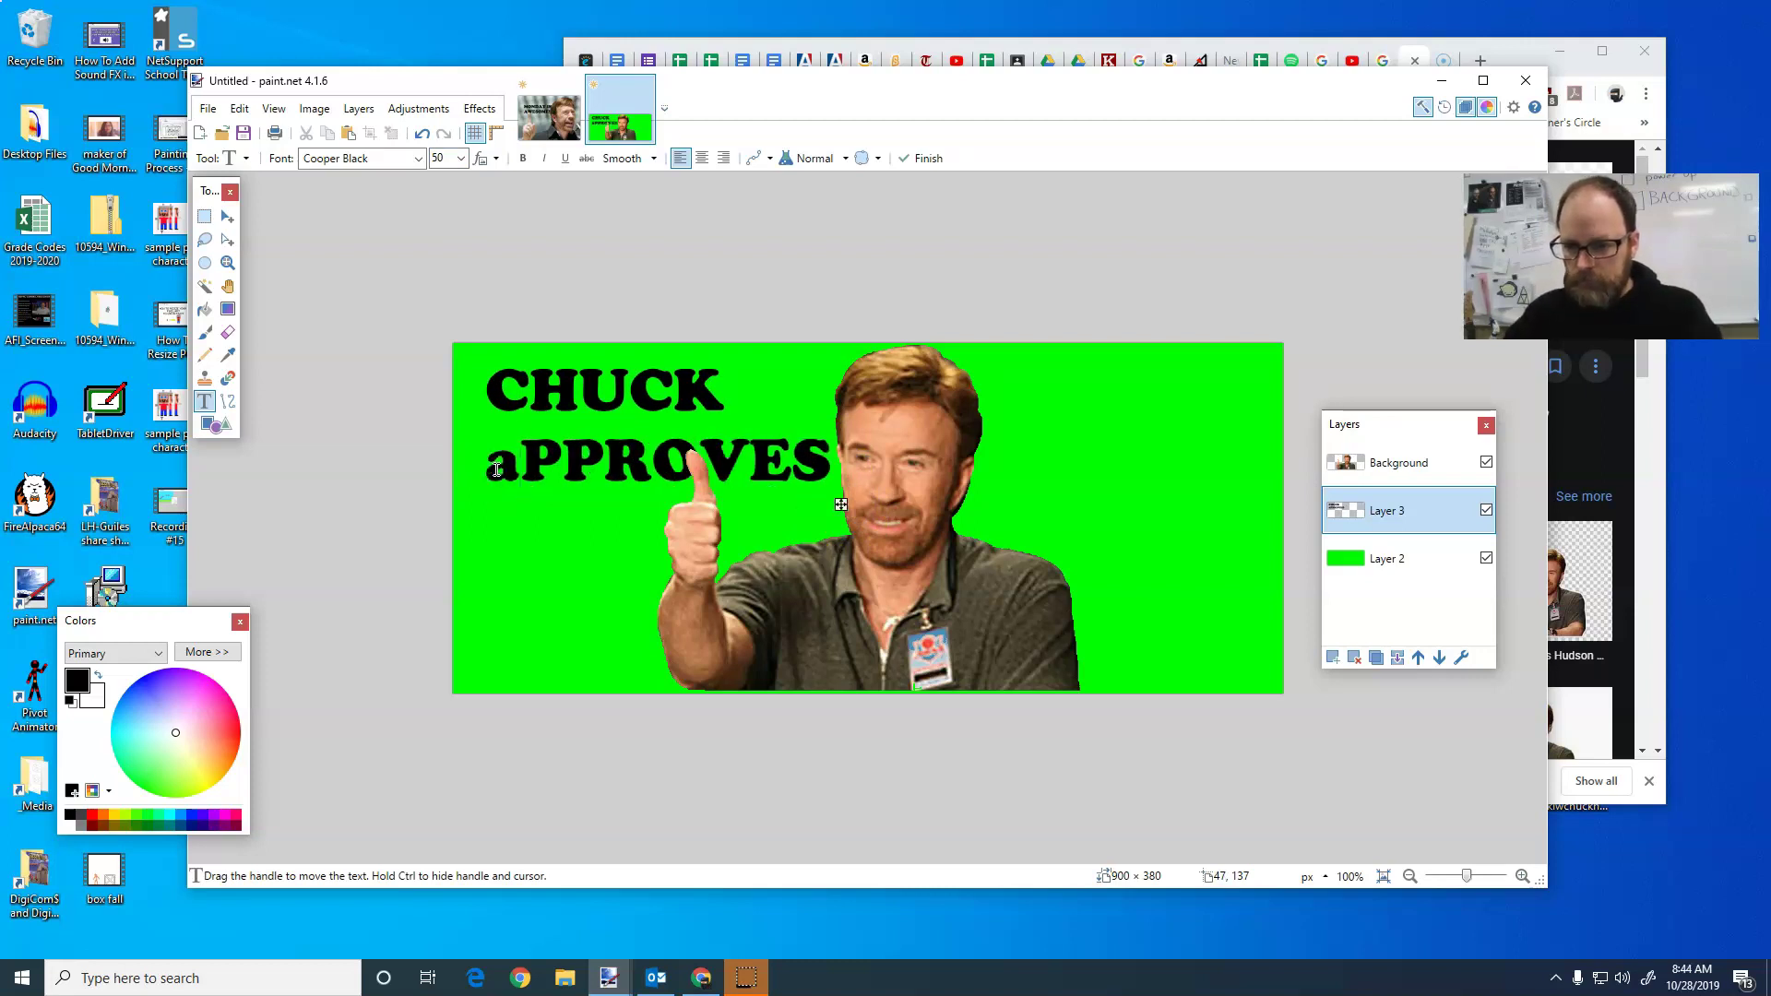
{"action": "key", "text": "BackSpace"}
{"action": "type", "text": "A"}
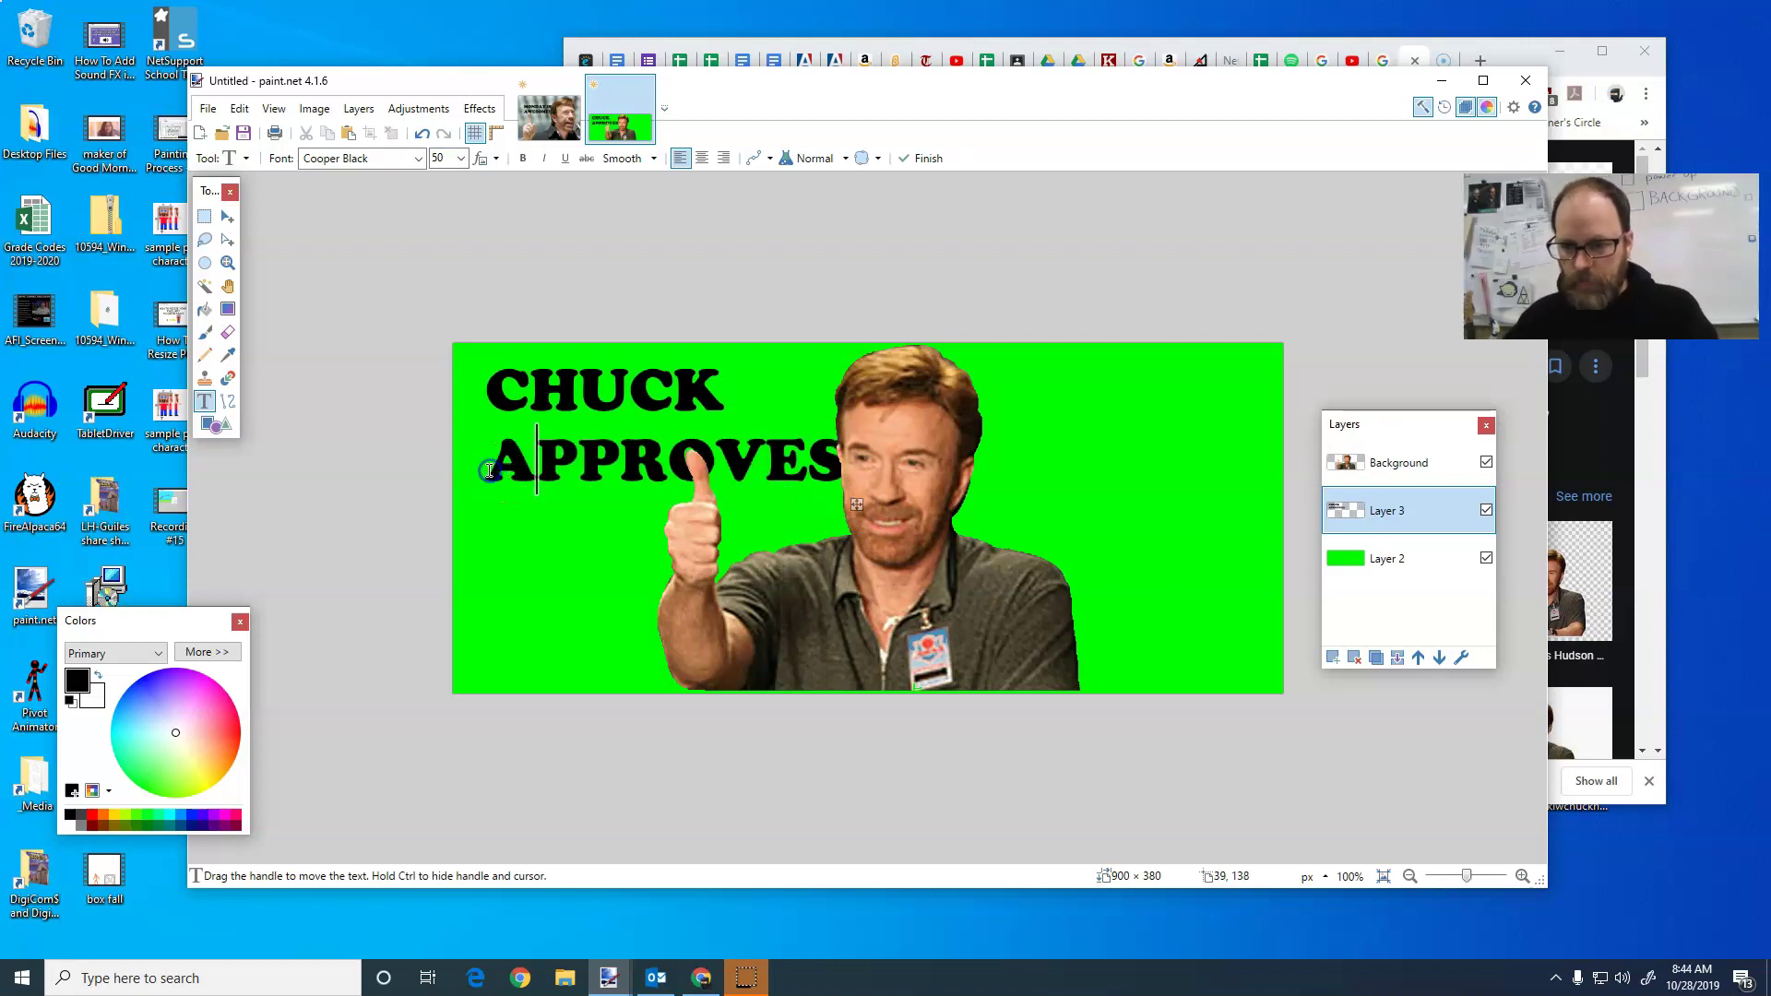
{"action": "key", "text": "BackSpace"}
{"action": "key", "text": "BackSpace"}
{"action": "type", "text": "A"}
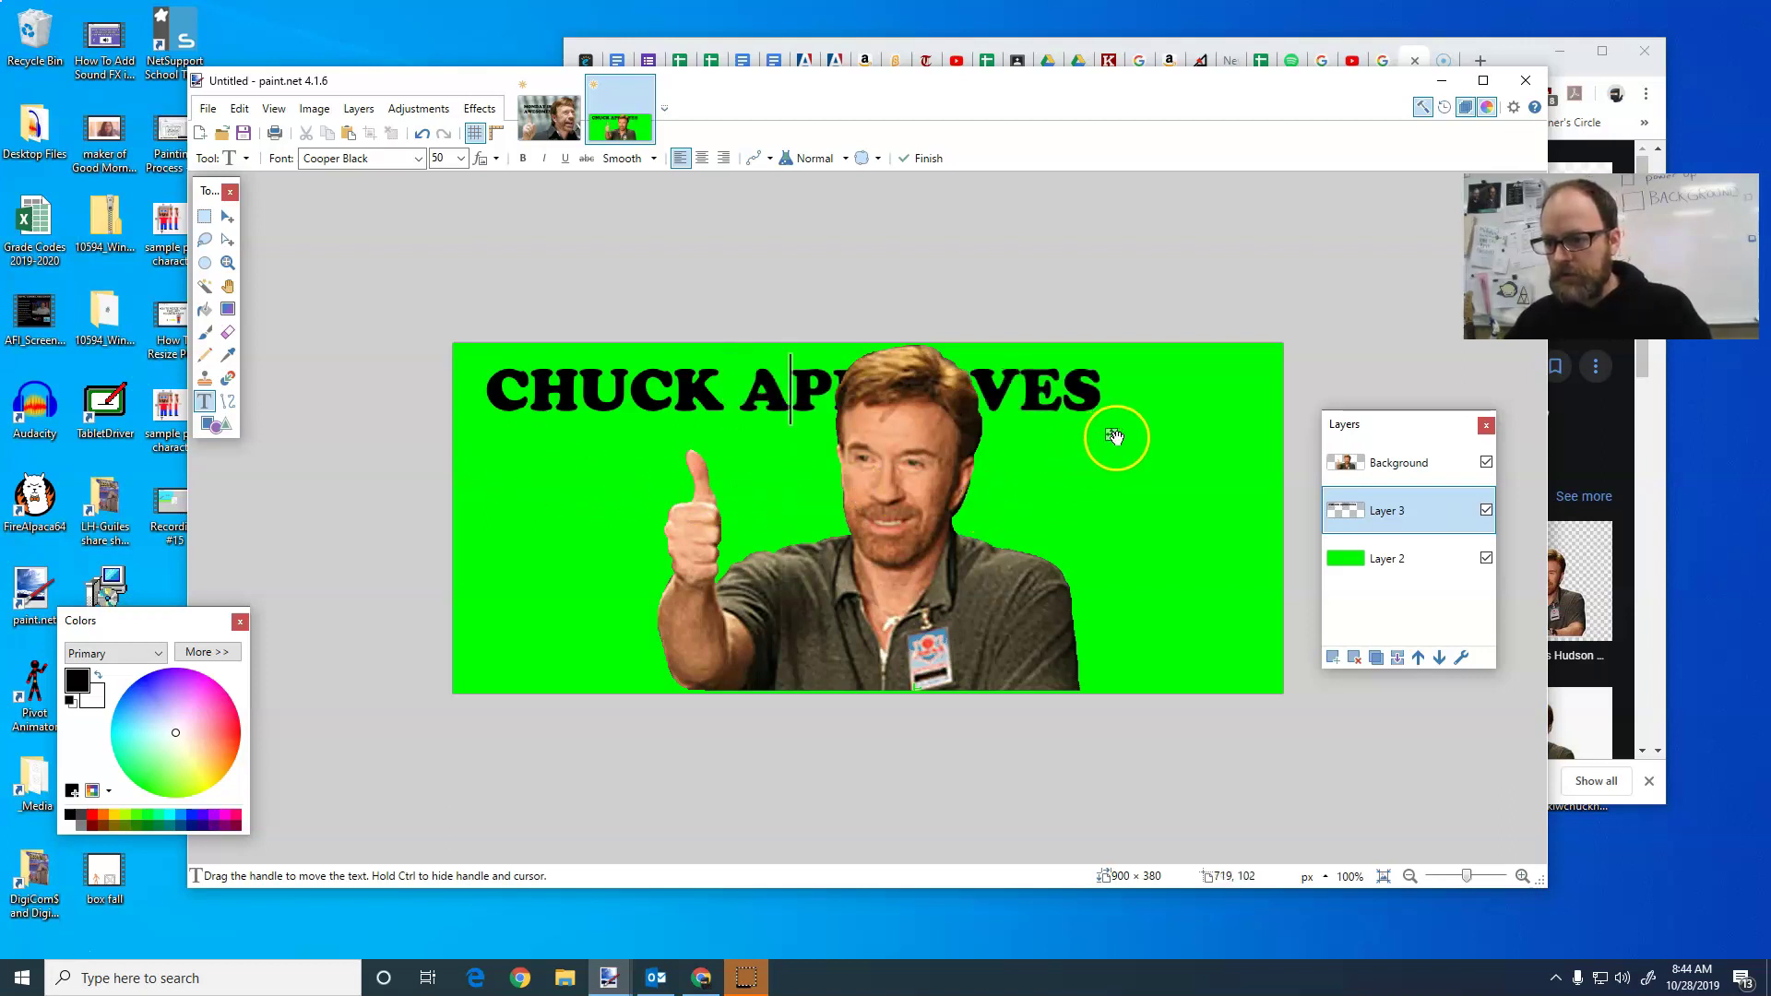
Centre the caption across the top and move the Chuck figure about 28 px down
{"action": "left_click_drag", "start_coordinate": [1108, 435], "coordinate": [1214, 425]}
{"action": "left_click", "coordinate": [1407, 462]}
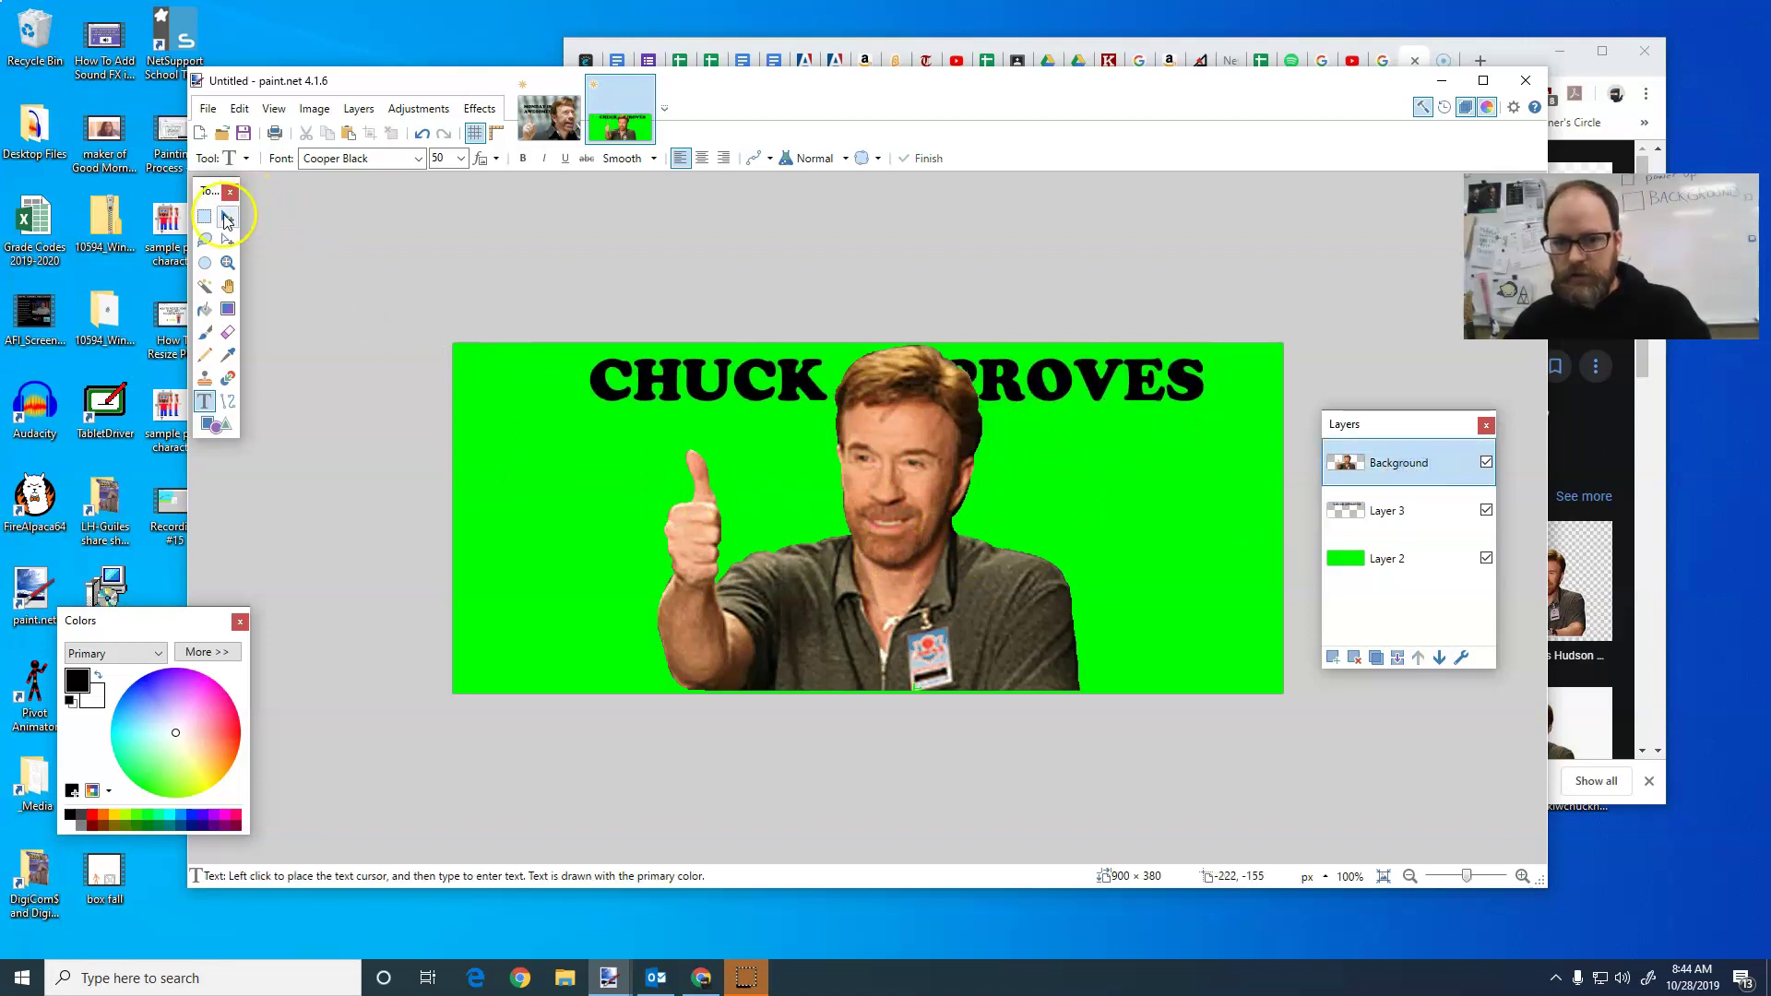
{"action": "left_click", "coordinate": [227, 217]}
{"action": "left_click_drag", "start_coordinate": [902, 594], "coordinate": [900, 643]}
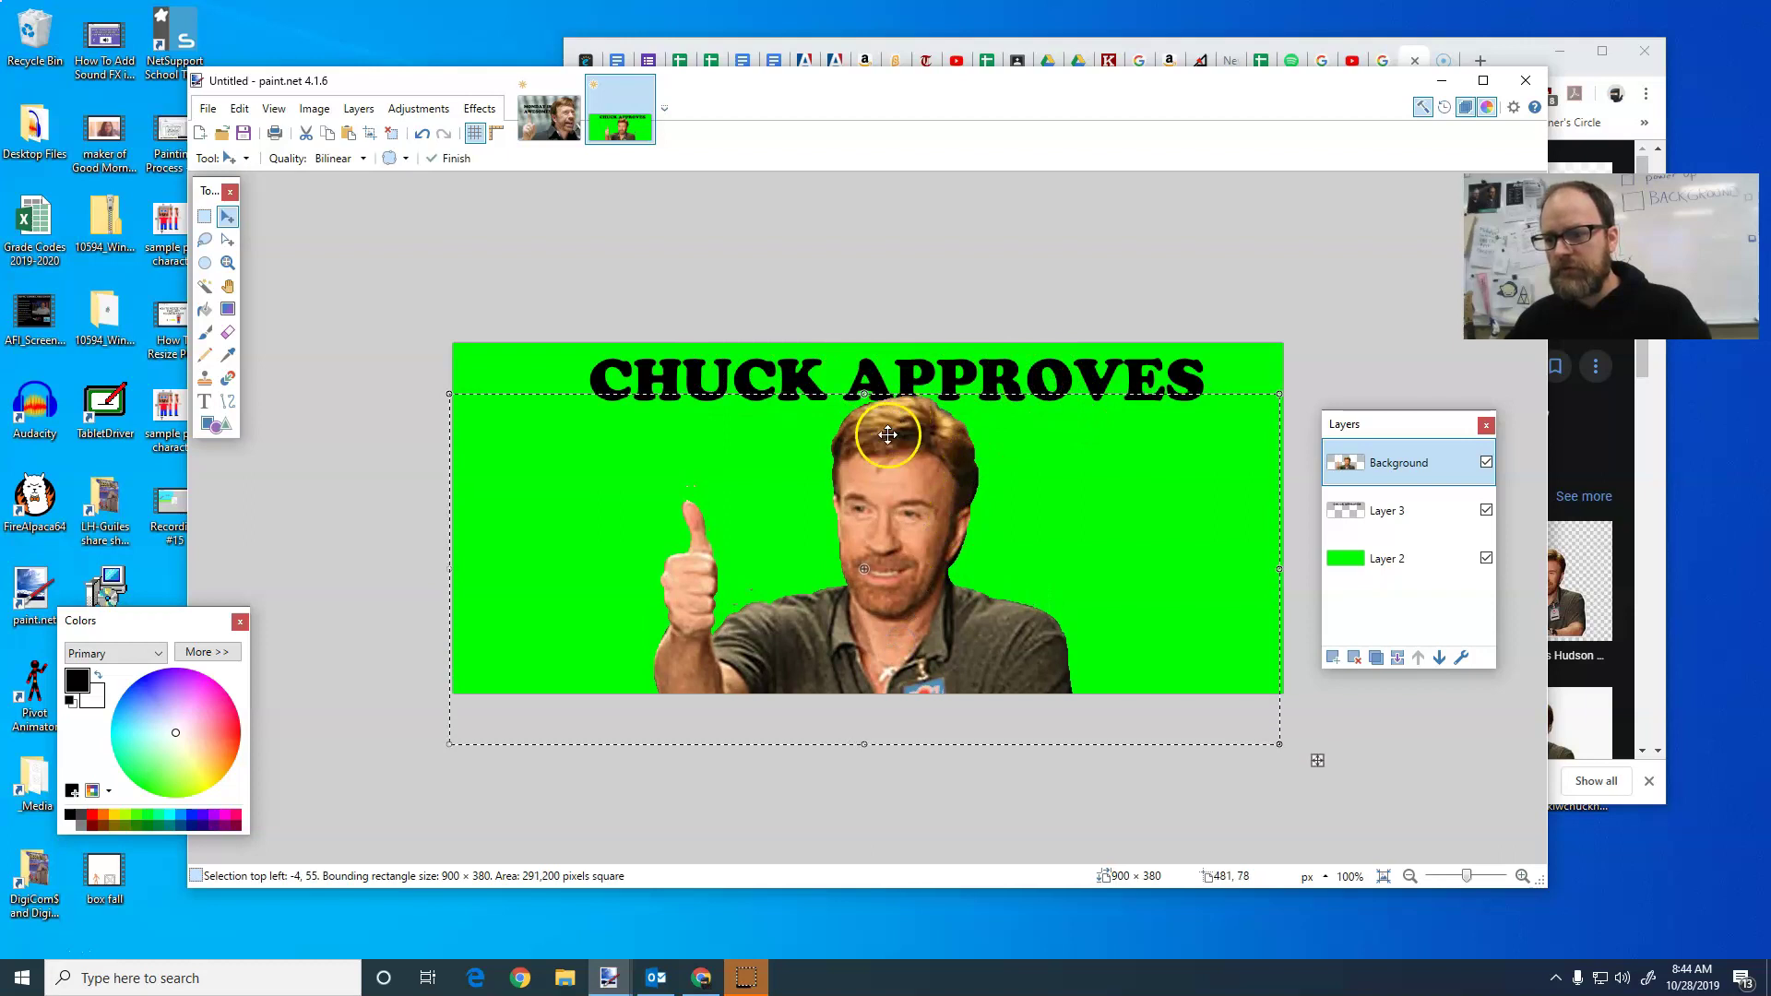
{"action": "left_click", "coordinate": [1391, 559]}
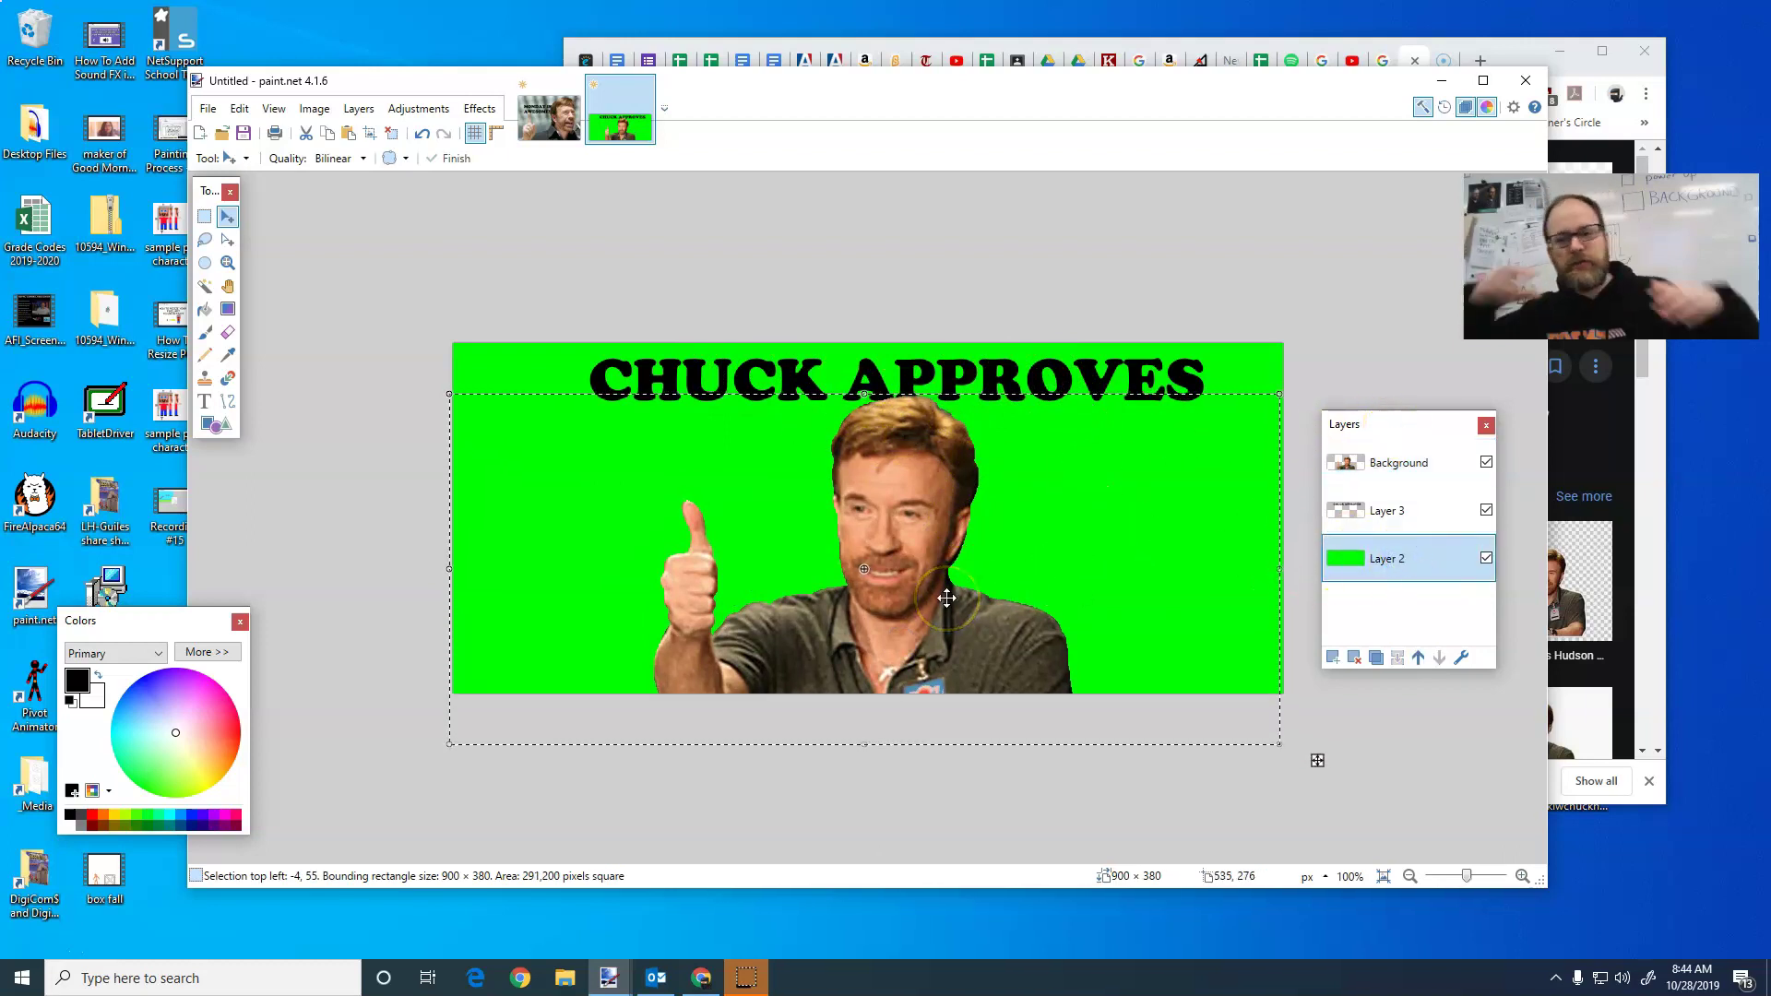